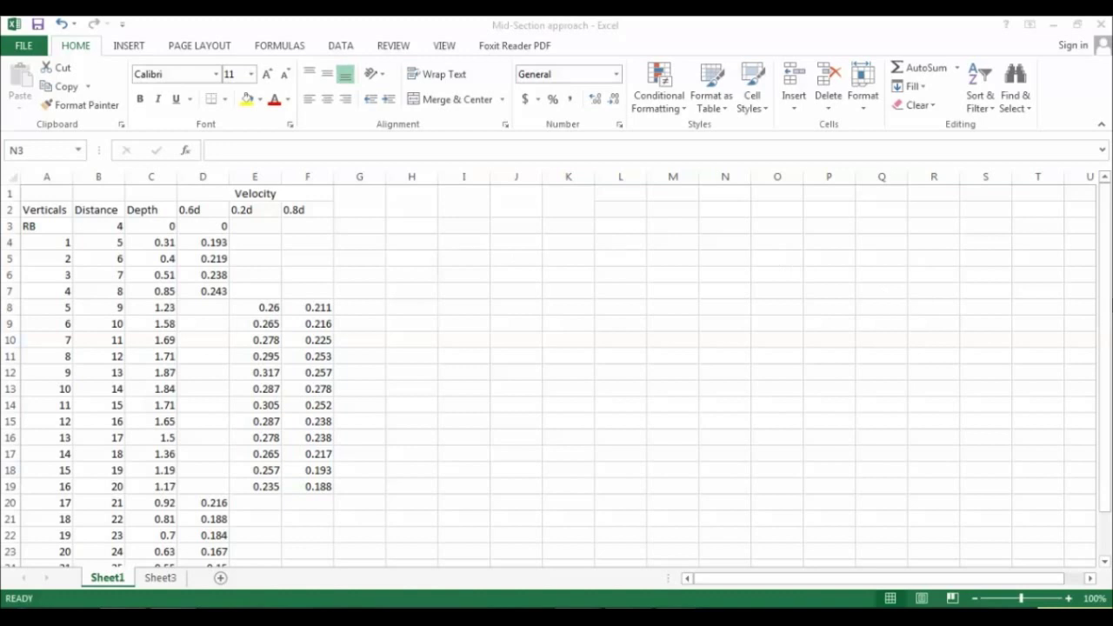
{"action": "key", "text": "alt+Tab"}
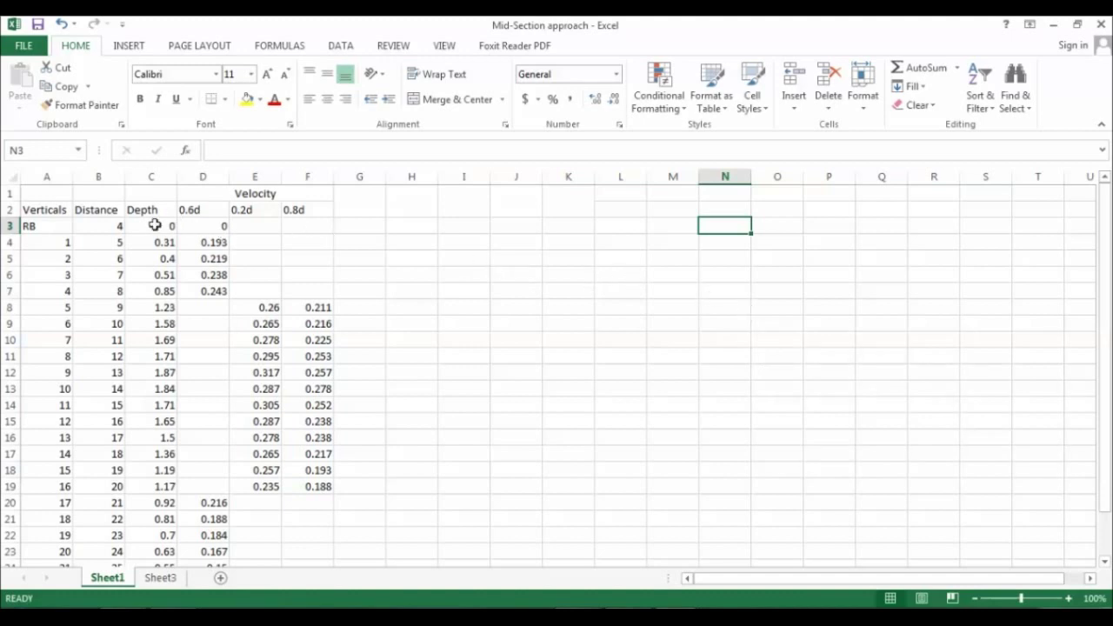
{"action": "left_click", "coordinate": [116, 226]}
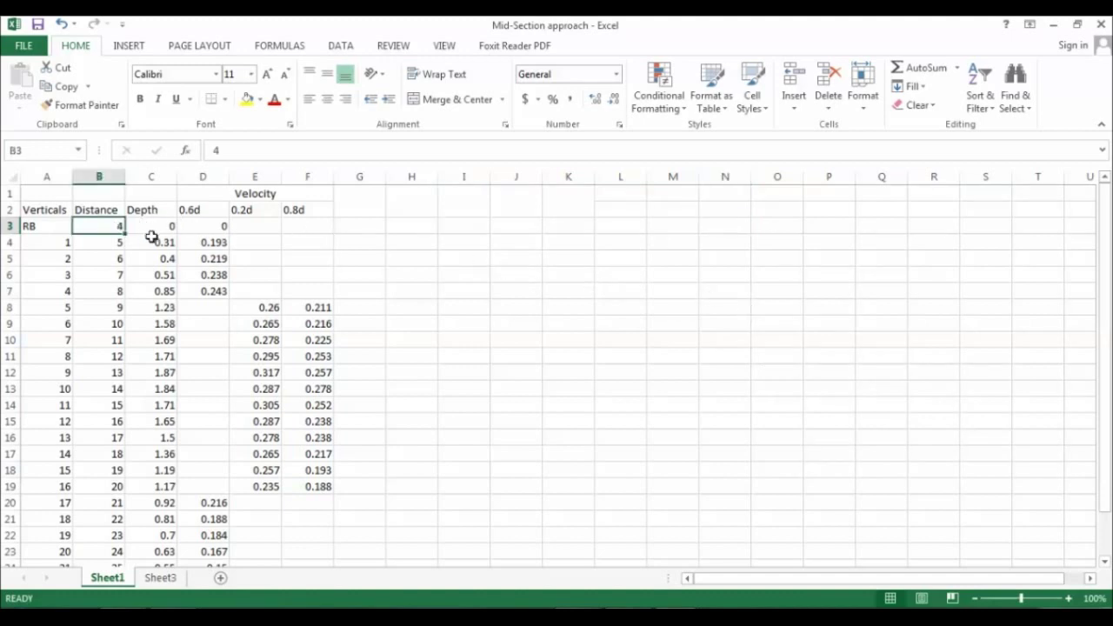
{"action": "left_click", "coordinate": [146, 231]}
{"action": "left_click", "coordinate": [106, 226]}
{"action": "left_click", "coordinate": [45, 225]}
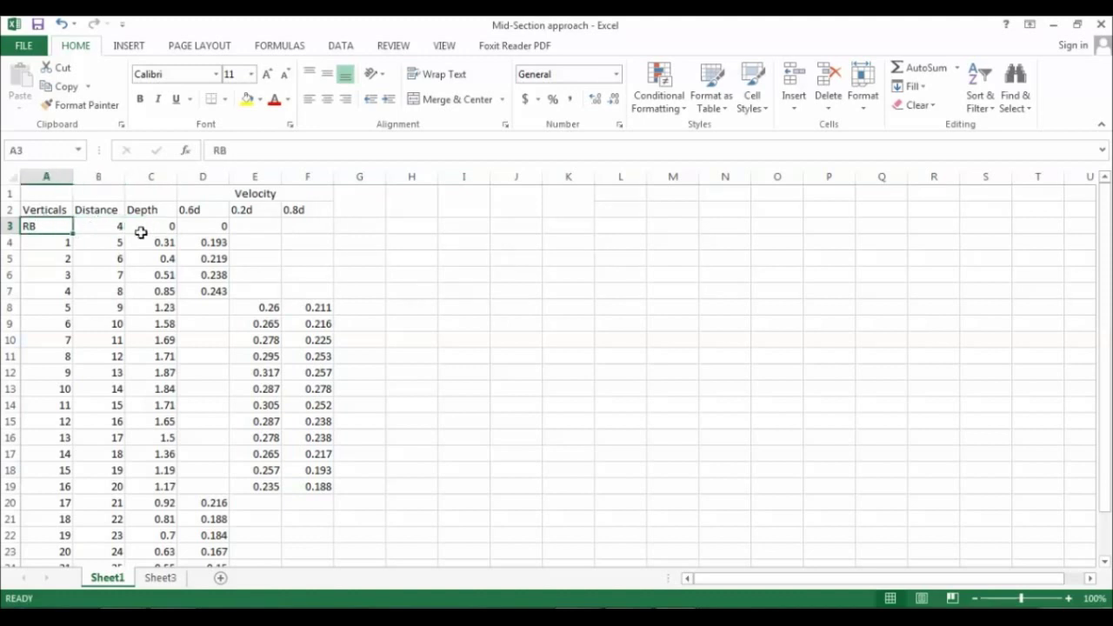
Insert a scatter chart with smooth lines and no markers from the Distance and Depth values in B3:C26
{"action": "left_click", "coordinate": [116, 225]}
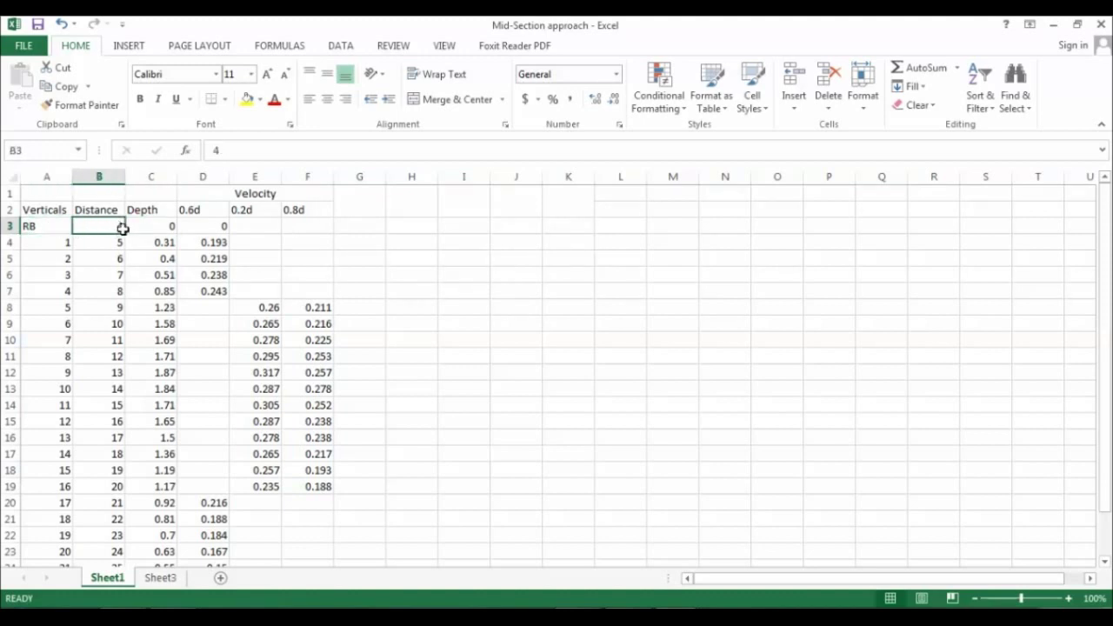
{"action": "key", "text": "shift+Right"}
{"action": "left_click_drag", "start_coordinate": [104, 225], "coordinate": [154, 507]}
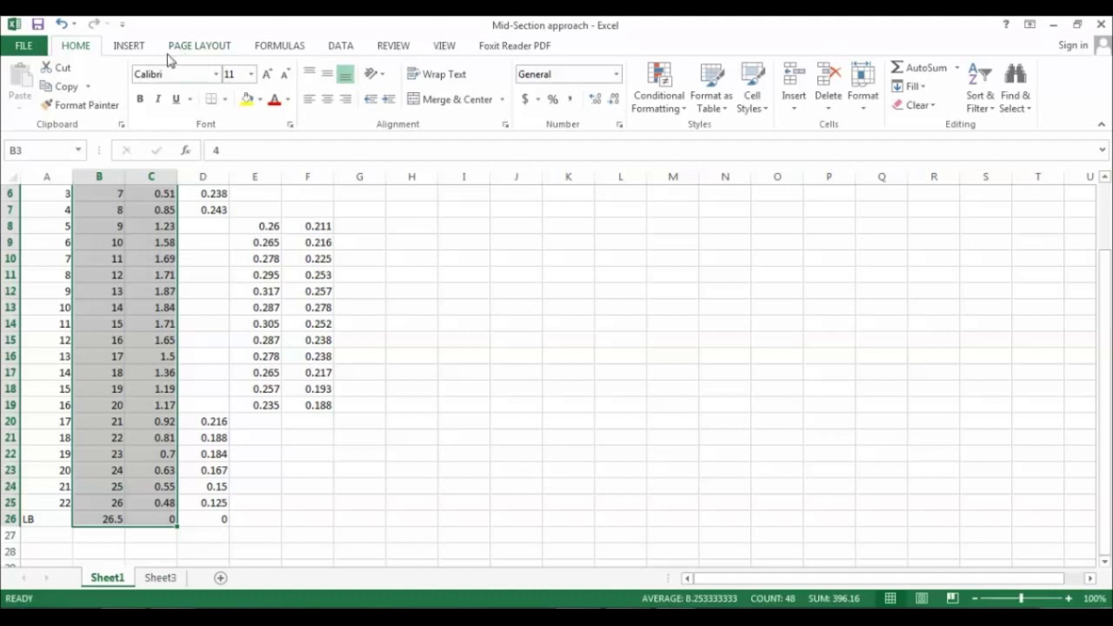
{"action": "left_click", "coordinate": [132, 47]}
{"action": "left_click", "coordinate": [483, 104]}
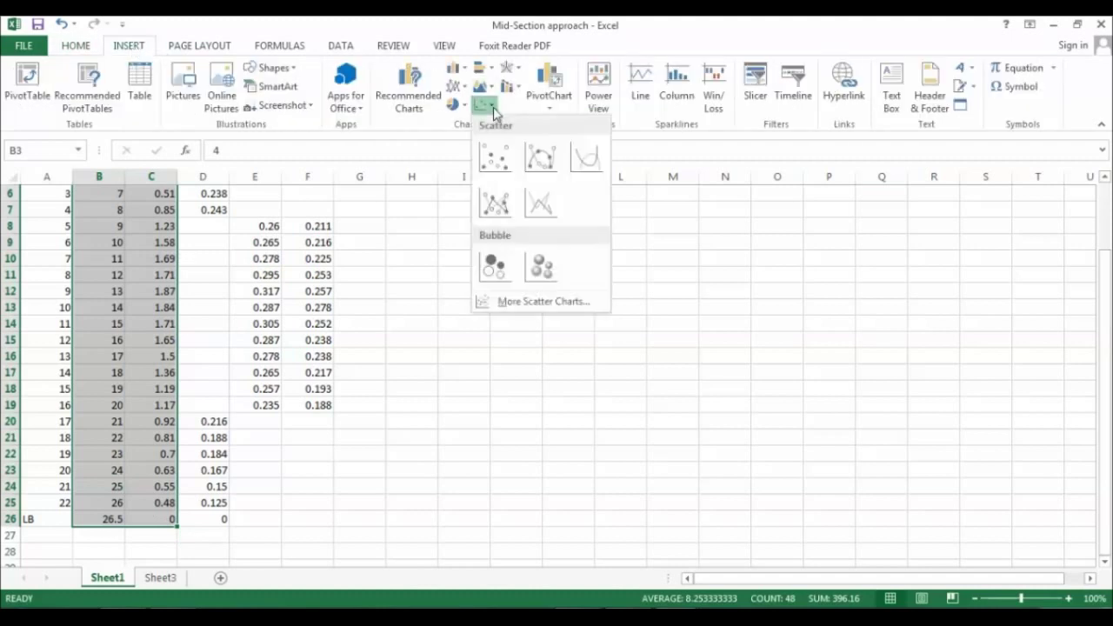
{"action": "left_click", "coordinate": [589, 170]}
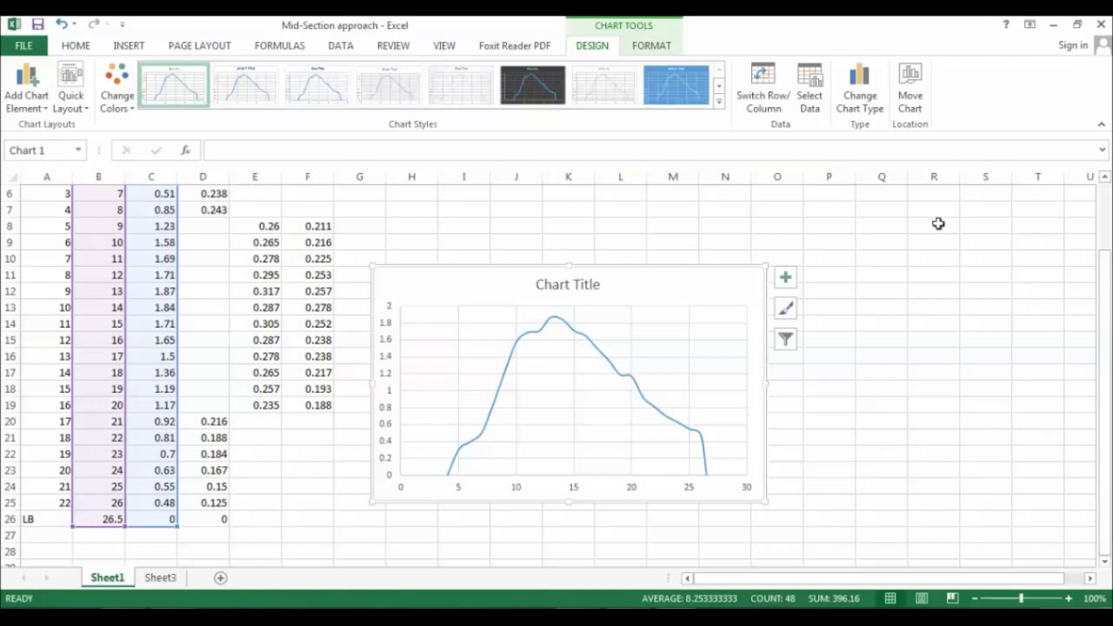
Move the chart up beside the data table so it starts at about row 2 near column I
{"action": "left_click_drag", "start_coordinate": [740, 281], "coordinate": [738, 157]}
{"action": "left_click_drag", "start_coordinate": [1104, 400], "coordinate": [1104, 322]}
{"action": "left_click_drag", "start_coordinate": [692, 343], "coordinate": [757, 218]}
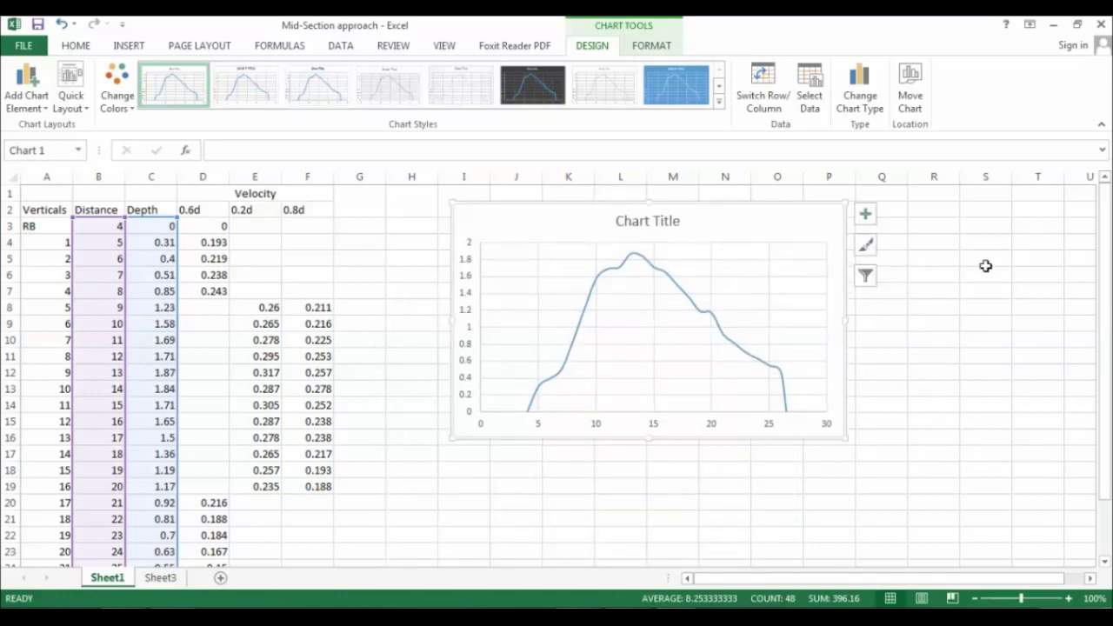
{"action": "left_click", "coordinate": [986, 261]}
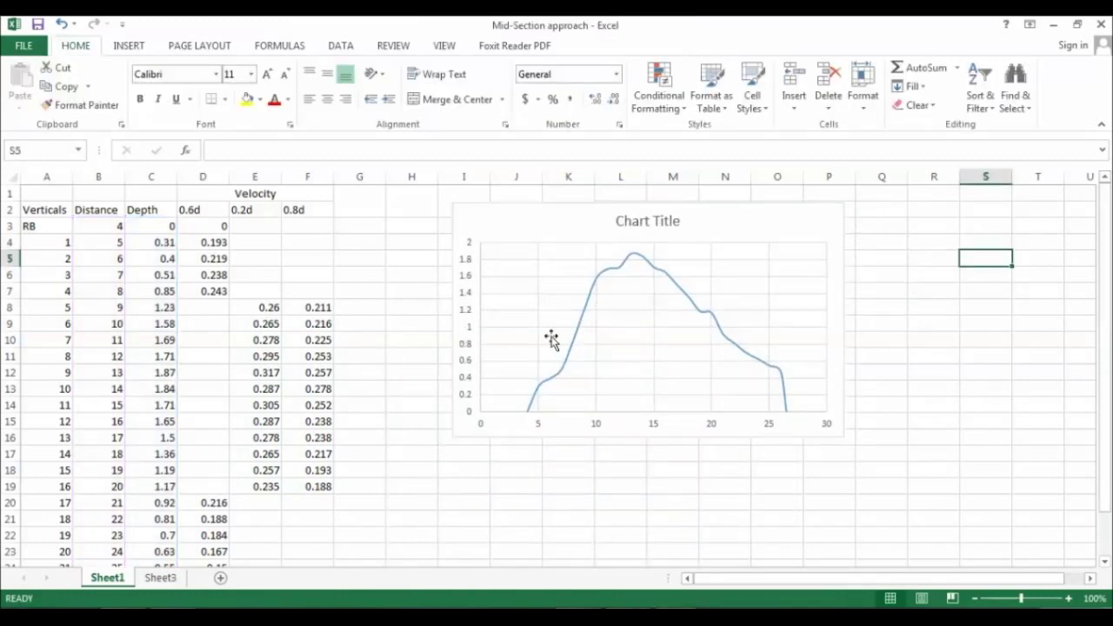
Format the chart's vertical axis to show its values in reverse order
{"action": "left_click", "coordinate": [462, 324]}
{"action": "left_click", "coordinate": [466, 323]}
{"action": "right_click", "coordinate": [466, 323]}
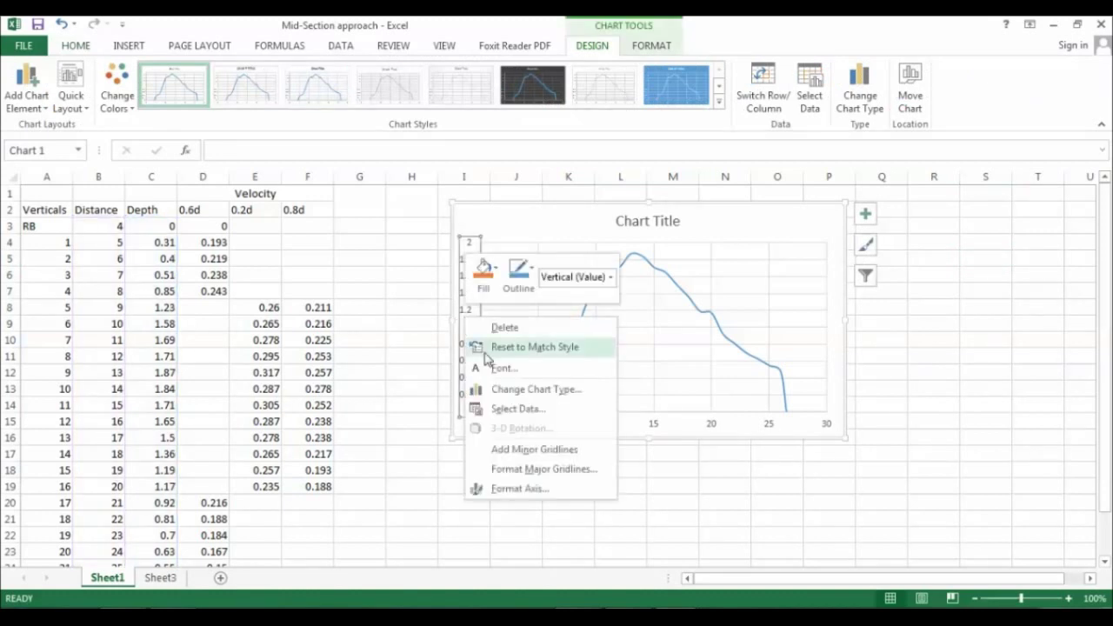
{"action": "left_click", "coordinate": [522, 489]}
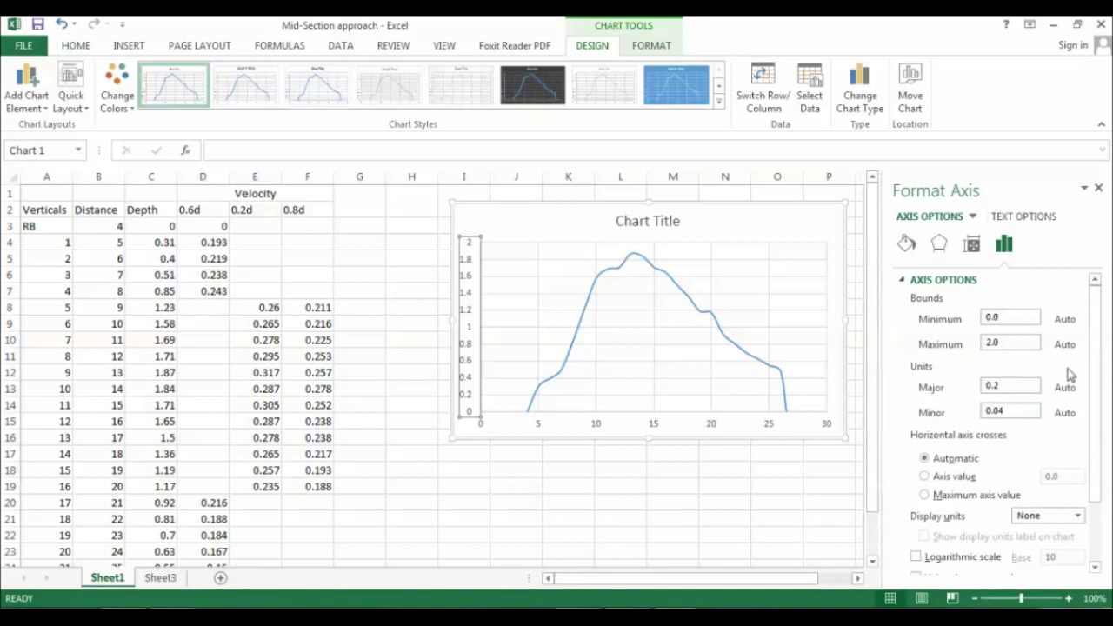
{"action": "left_click_drag", "start_coordinate": [1101, 350], "coordinate": [1110, 425]}
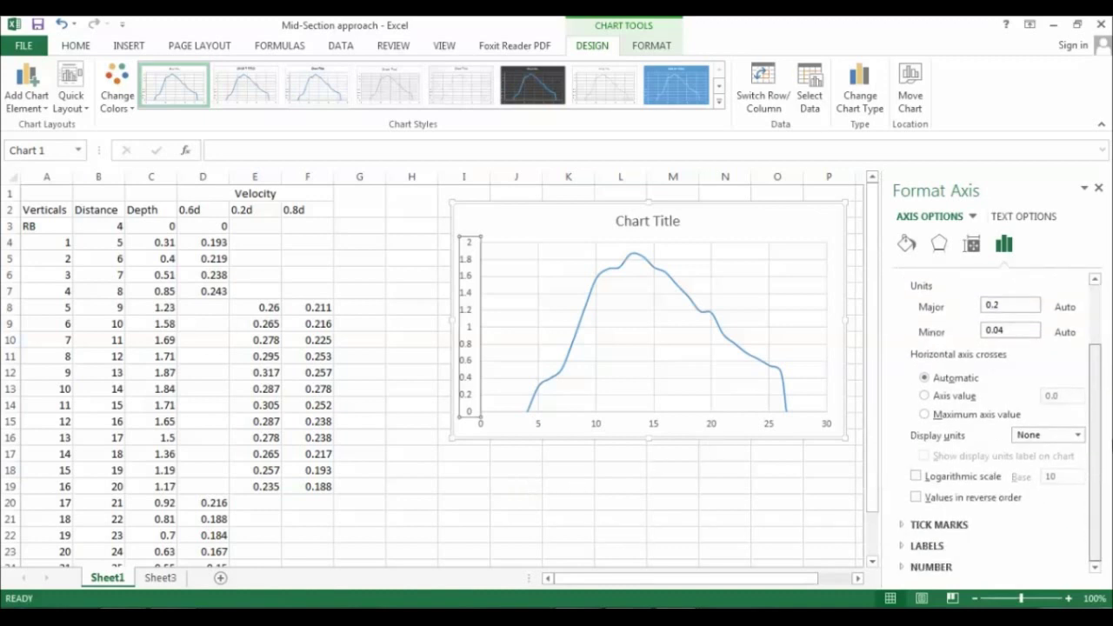
{"action": "left_click", "coordinate": [955, 498]}
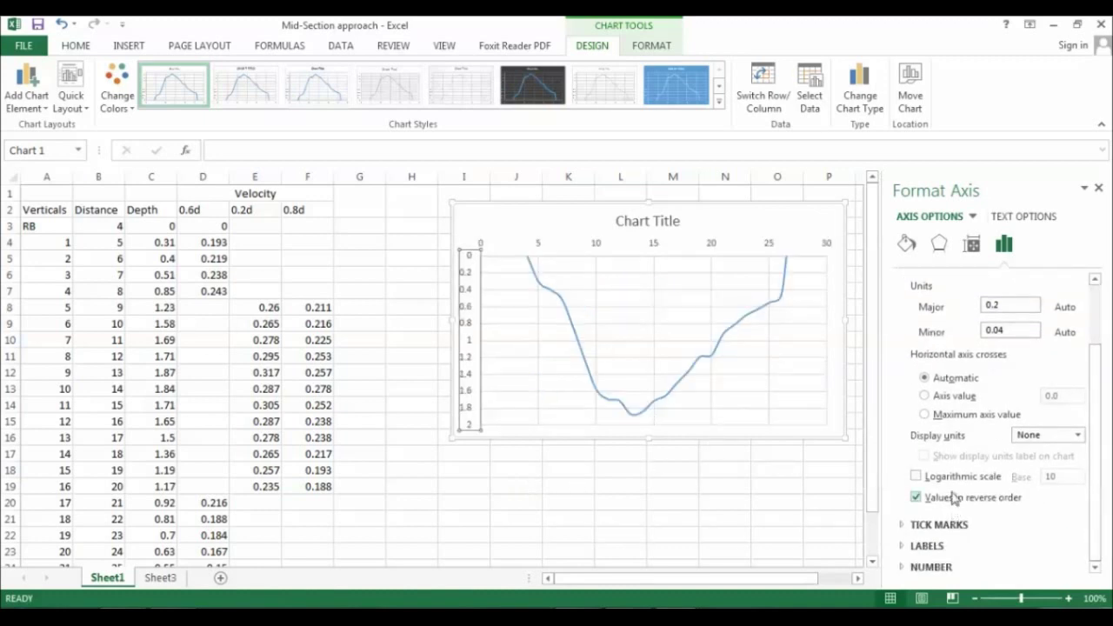
Apply the quick chart layout that has both axis titles, major and minor gridlines, and a legend beside the plot
{"action": "left_click", "coordinate": [743, 224]}
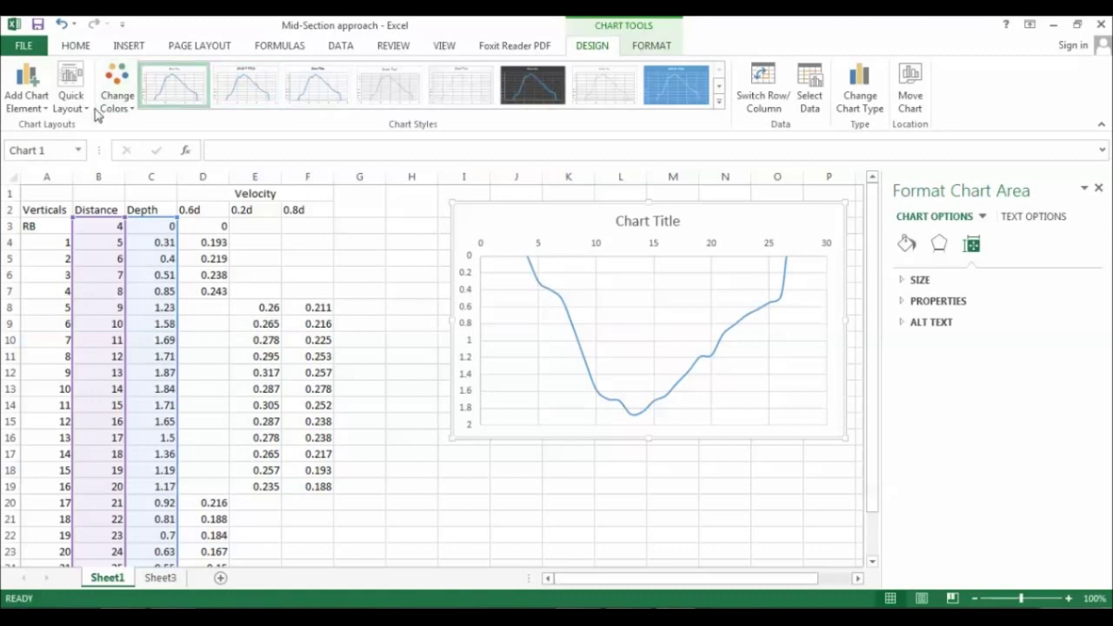
{"action": "left_click", "coordinate": [73, 98]}
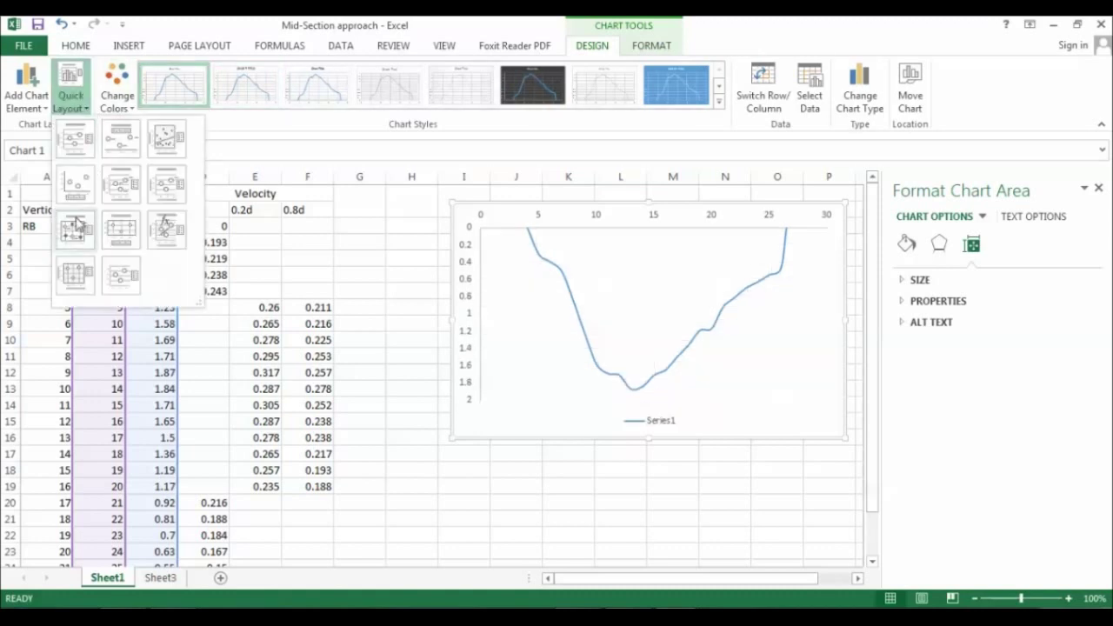
{"action": "left_click", "coordinate": [74, 276]}
Set the chart's vertical axis title to "H (m)"
{"action": "left_click", "coordinate": [472, 335]}
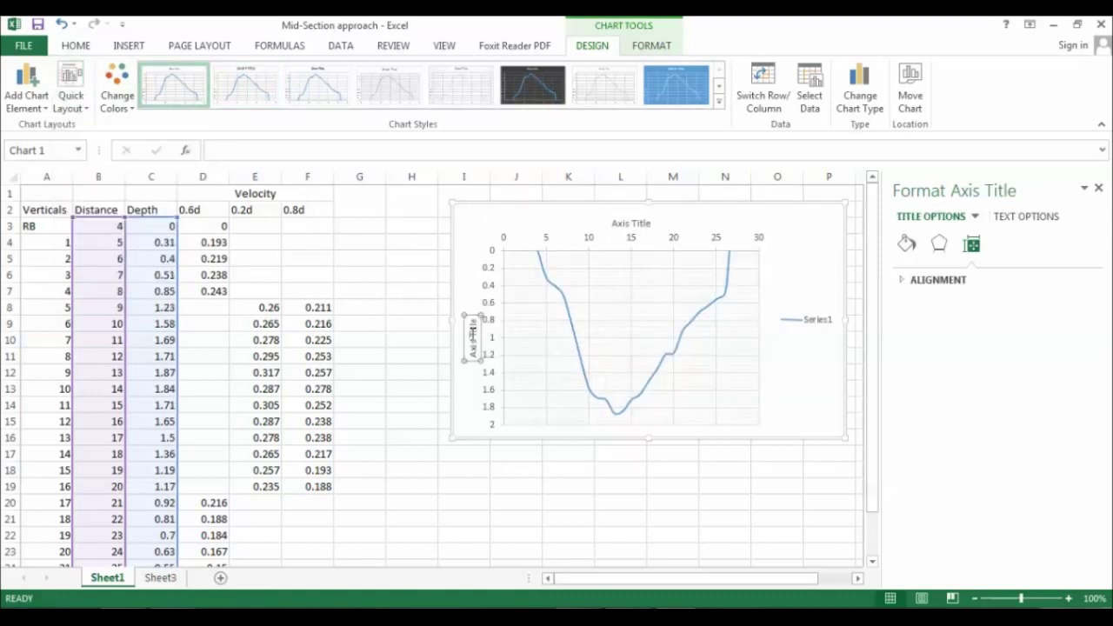
{"action": "type", "text": "H"}
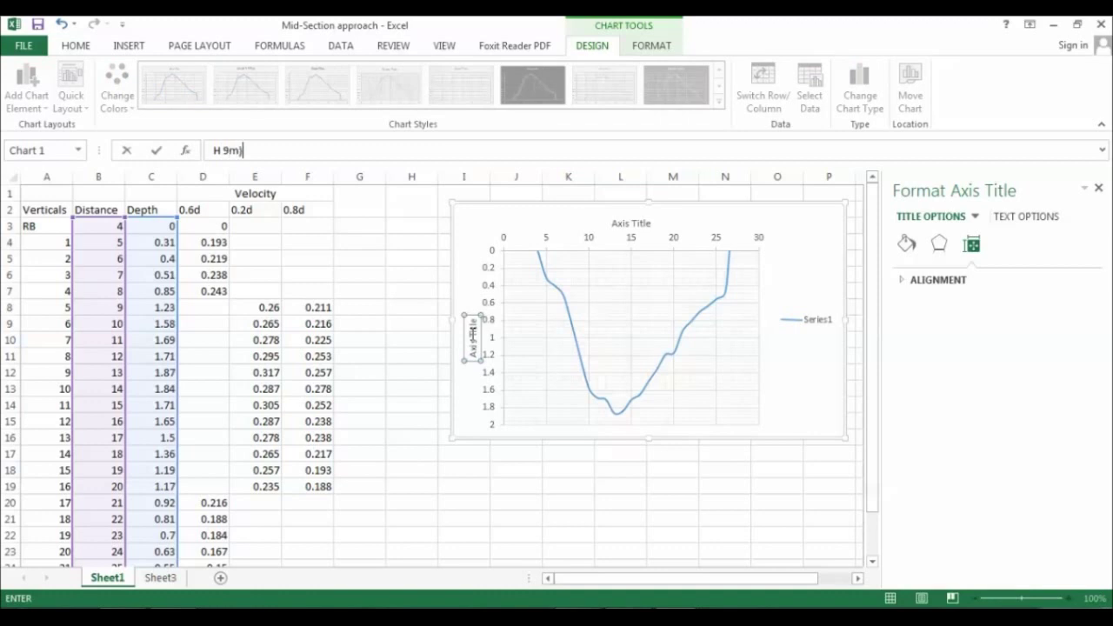
{"action": "type", "text": " 9m)"}
{"action": "left_click", "coordinate": [468, 273]}
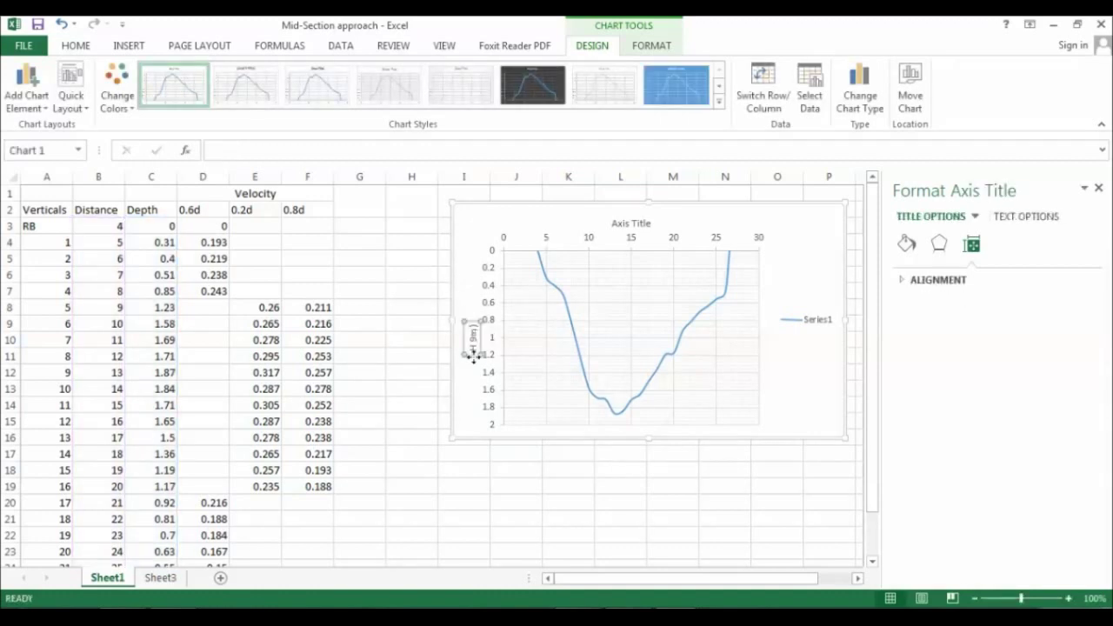
{"action": "double_click", "coordinate": [474, 347]}
{"action": "left_click", "coordinate": [474, 337]}
Replace the chart's horizontal axis title with "Distance from RB (m)"
{"action": "left_click", "coordinate": [633, 222]}
{"action": "left_click_drag", "start_coordinate": [612, 225], "coordinate": [630, 220]}
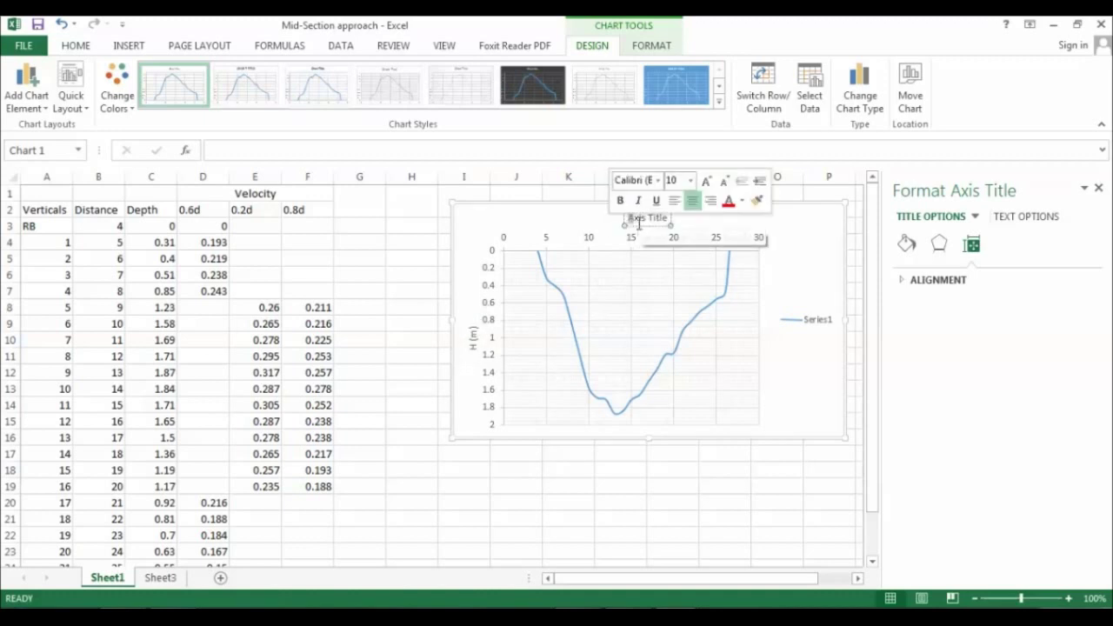
{"action": "left_click_drag", "start_coordinate": [635, 231], "coordinate": [612, 224]}
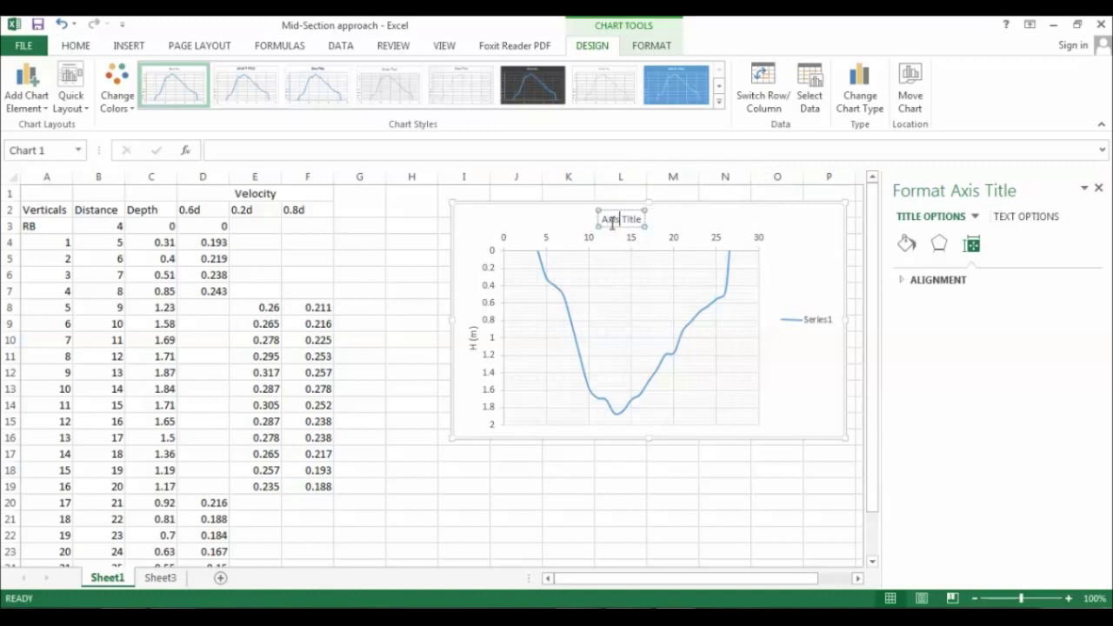
{"action": "key", "text": "BackSpace"}
{"action": "key", "text": "BackSpace"}
{"action": "key", "text": "BackSpace"}
{"action": "key", "text": "BackSpace"}
{"action": "key", "text": "BackSpace"}
{"action": "key", "text": "BackSpace"}
{"action": "key", "text": "BackSpace"}
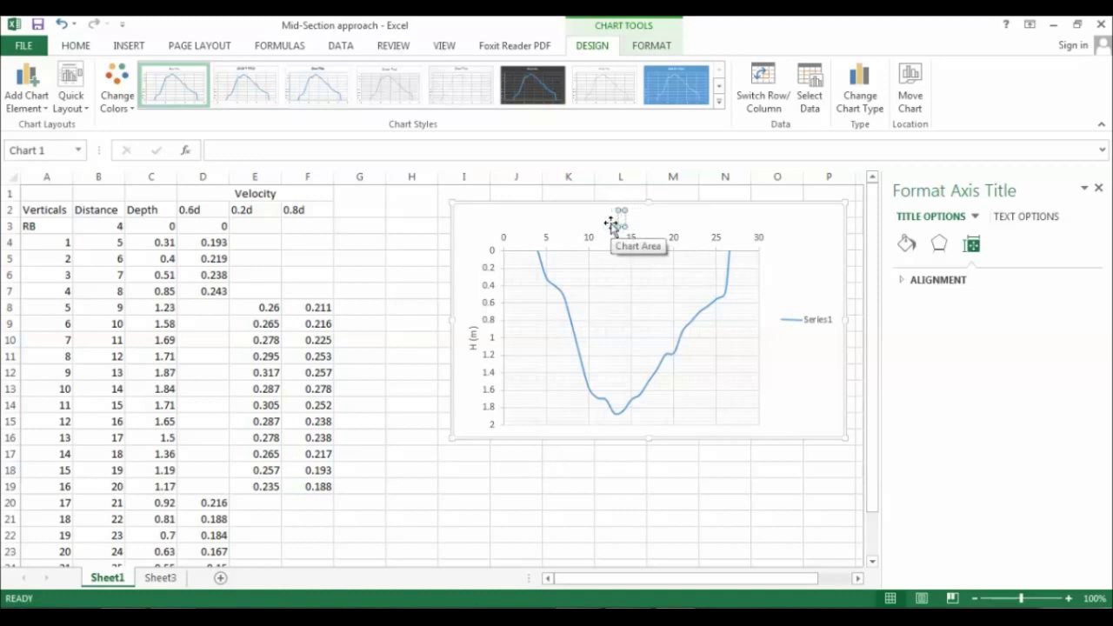
{"action": "type", "text": "Dist"}
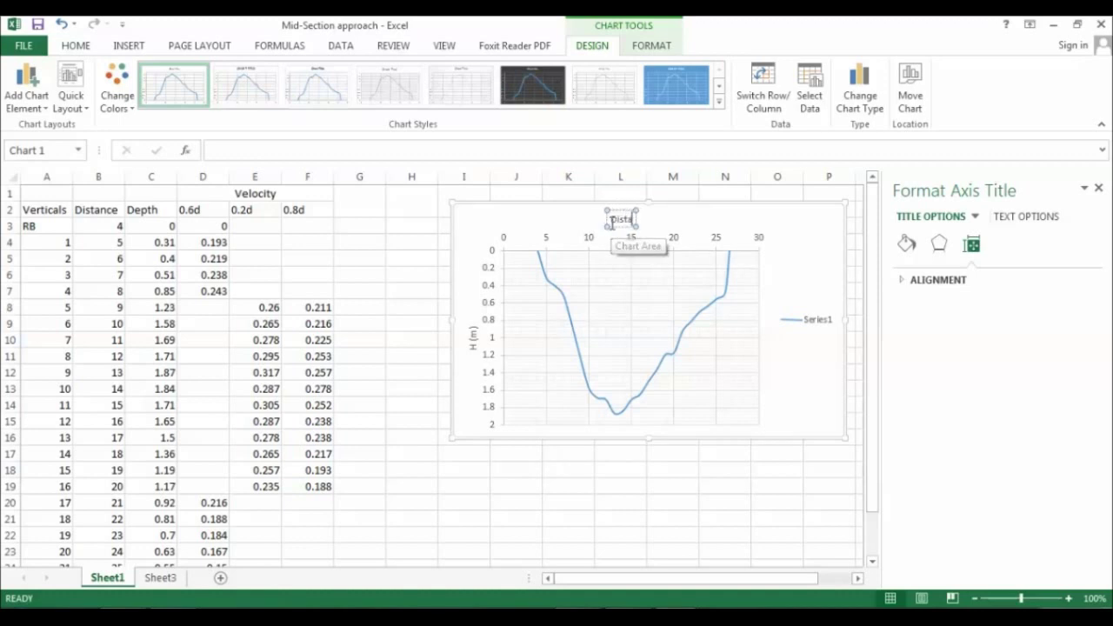
{"action": "type", "text": "ance"}
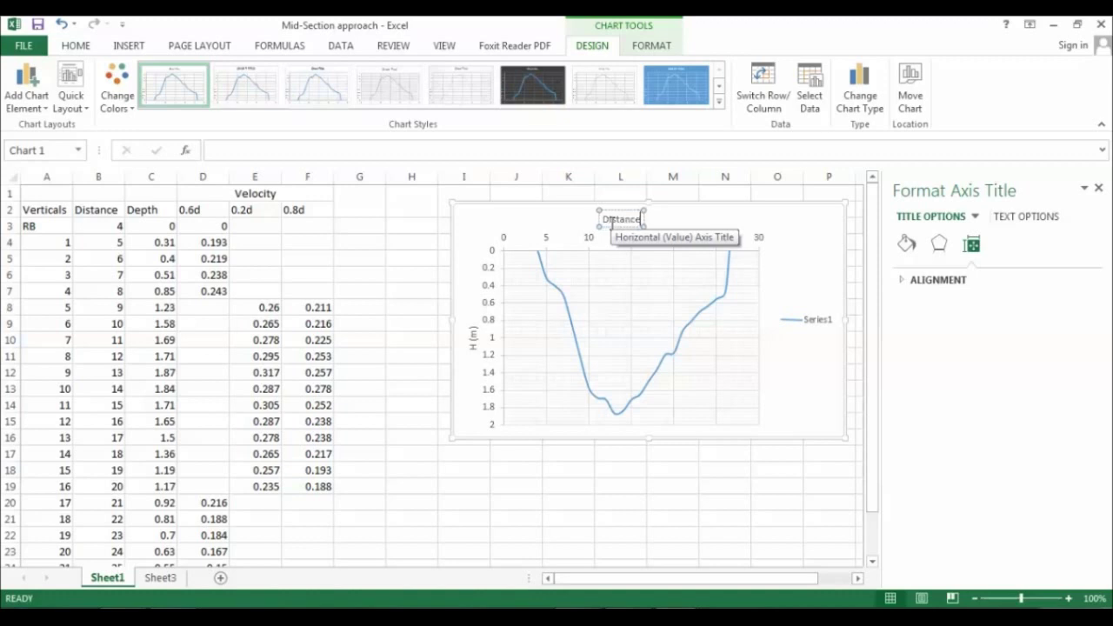
{"action": "type", "text": " from RB (m)"}
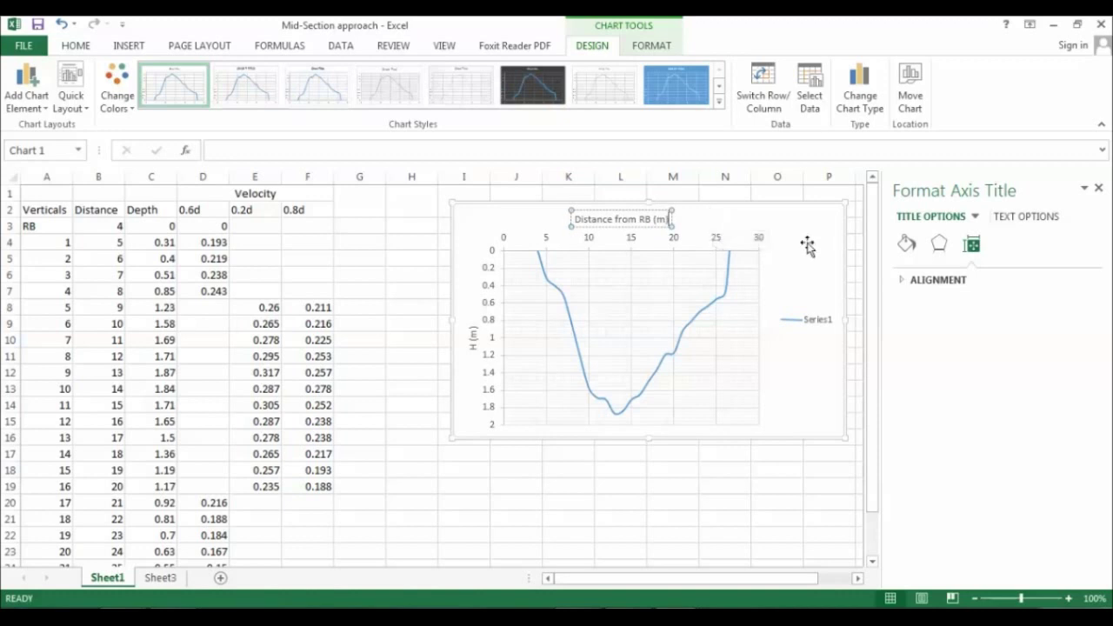
Widen the chart by extending its edge nearest the table to column H, and move it away to about column K
{"action": "left_click", "coordinate": [808, 247]}
{"action": "left_click_drag", "start_coordinate": [452, 319], "coordinate": [383, 318]}
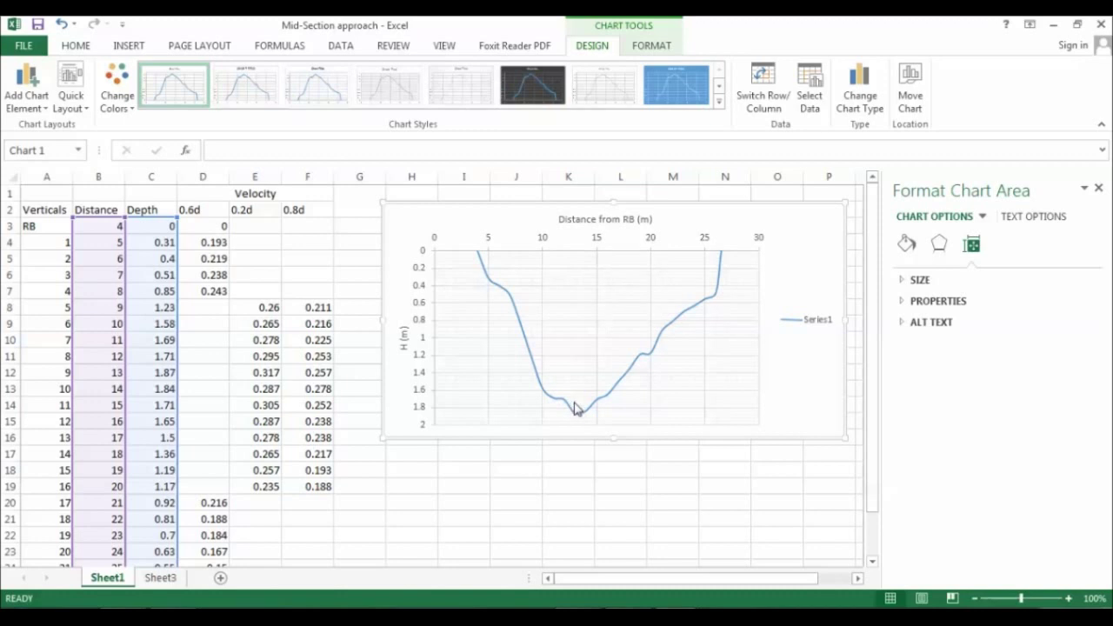
{"action": "left_click_drag", "start_coordinate": [430, 215], "coordinate": [591, 241]}
Add the column header "b" in merged cell G1 and enter 0 for the RB row in G3
{"action": "left_click", "coordinate": [365, 206]}
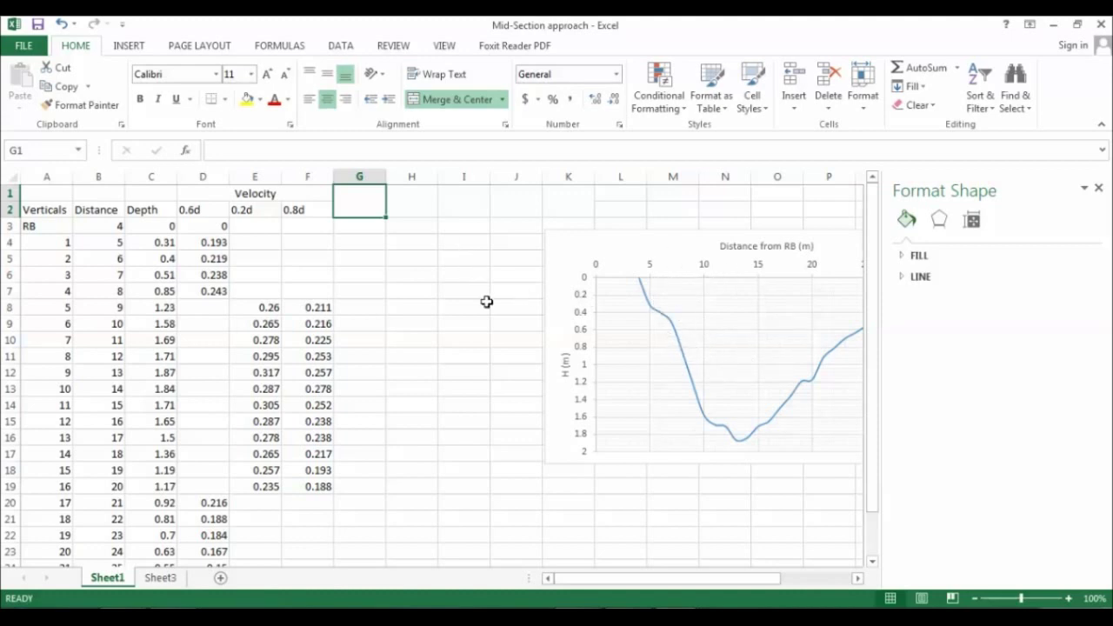
{"action": "type", "text": "b"}
{"action": "key", "text": "Return"}
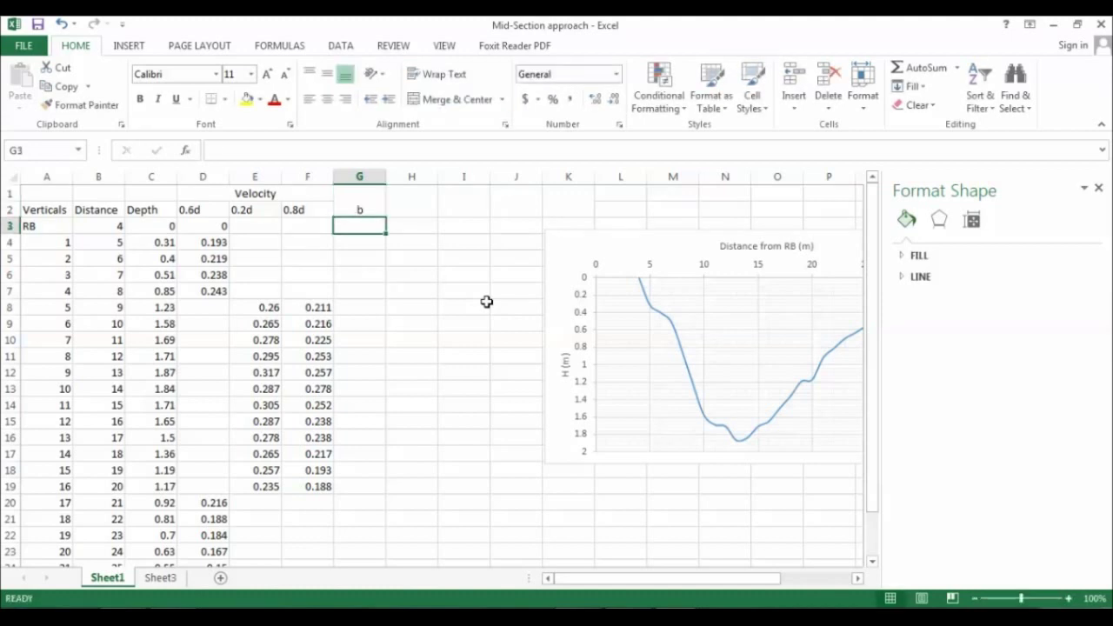
{"action": "type", "text": "="}
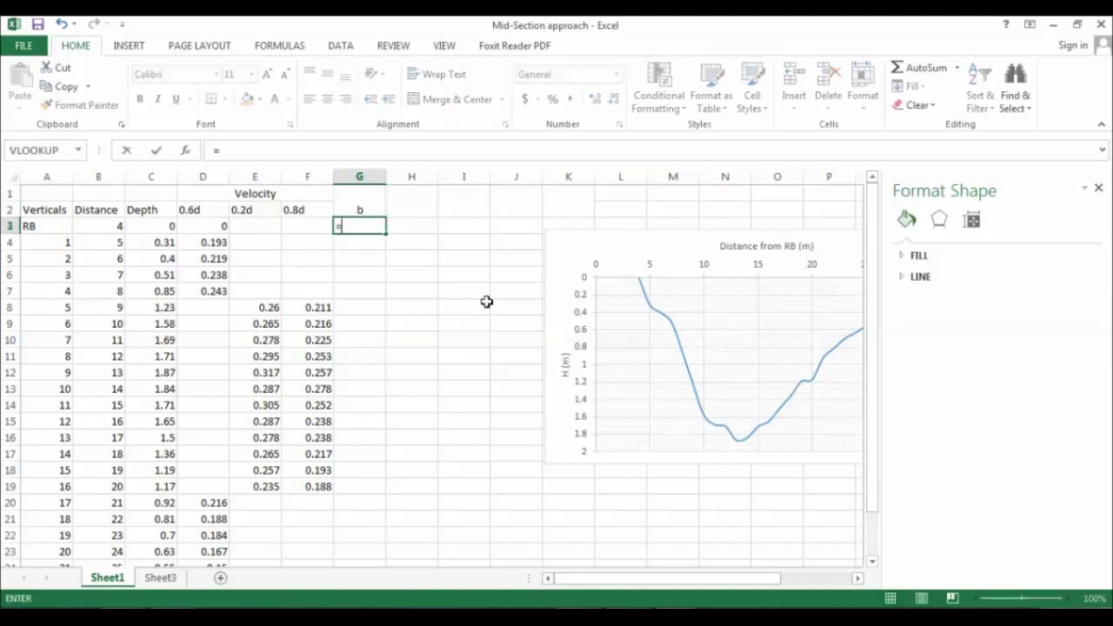
{"action": "mouse_move", "coordinate": [640, 285]}
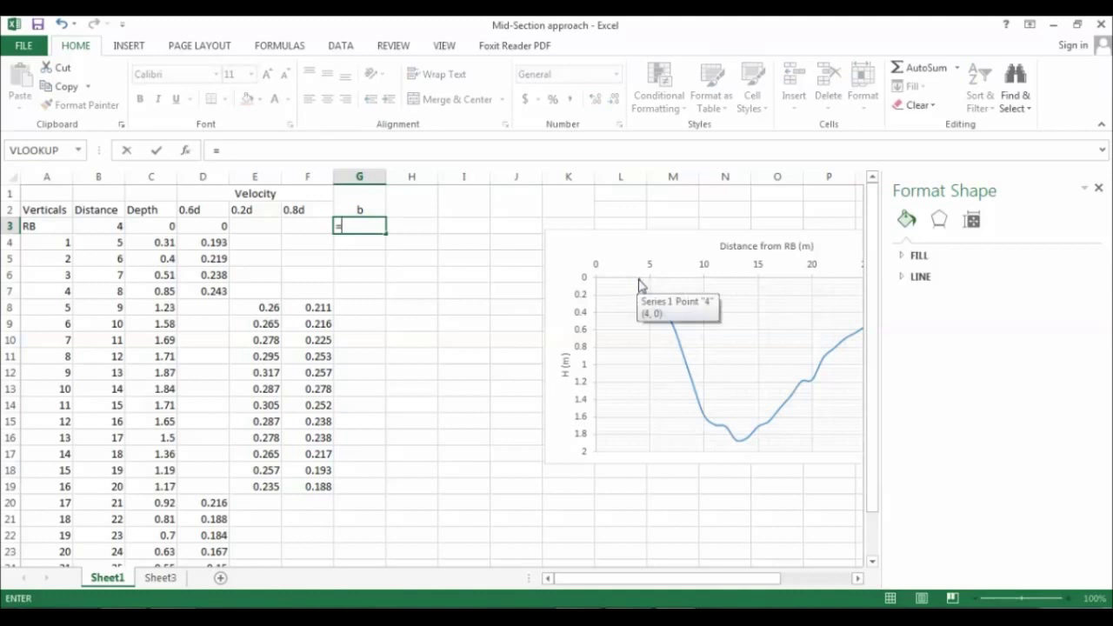
{"action": "key", "text": "BackSpace"}
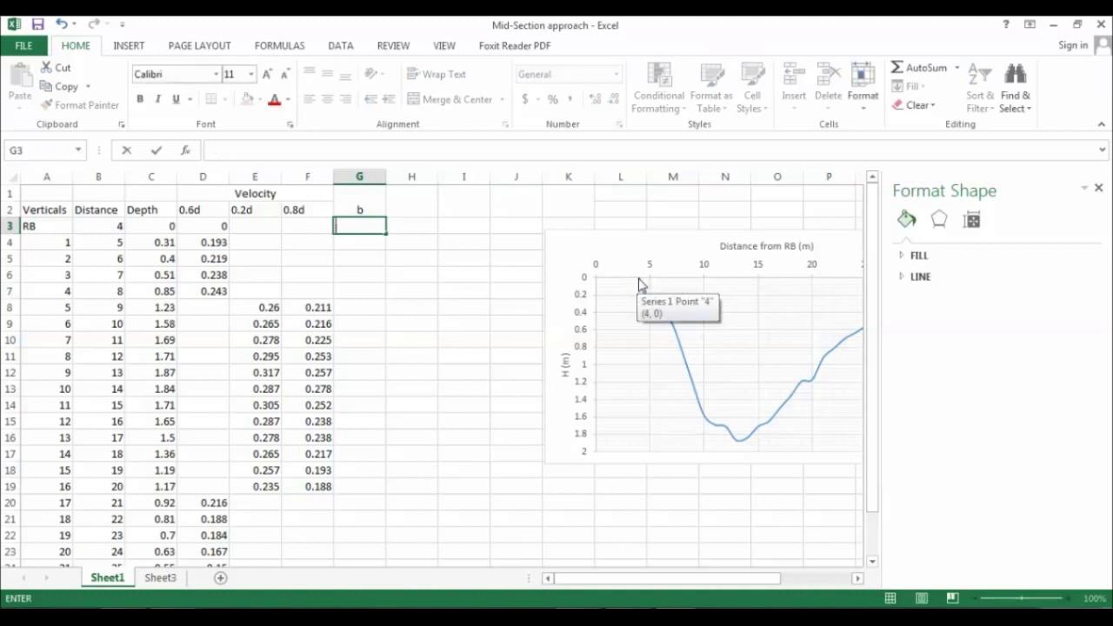
{"action": "key", "text": "Return"}
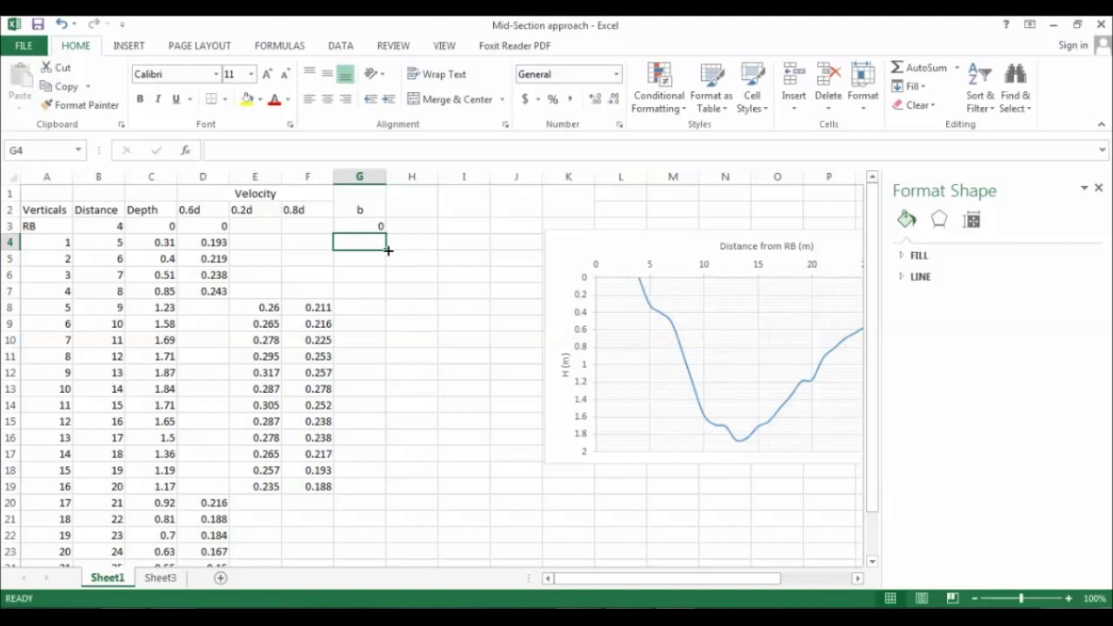
Enter =B4-B3 in G4 to calculate the distance between verticals and fill the formula down to G26
{"action": "type", "text": "="}
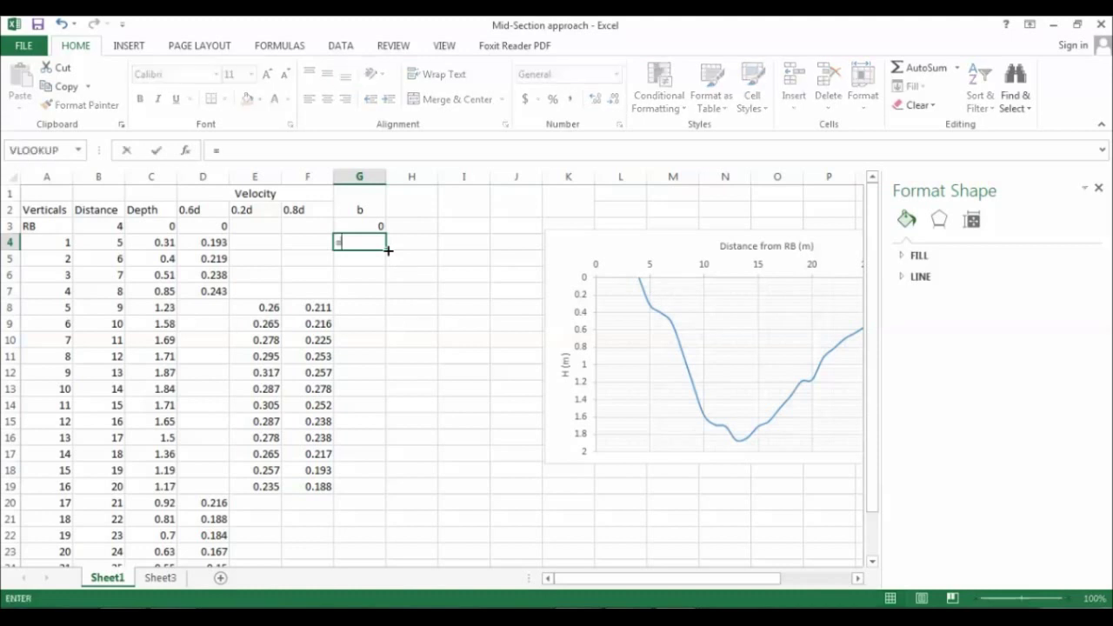
{"action": "left_click", "coordinate": [121, 243]}
{"action": "type", "text": "-"}
{"action": "left_click", "coordinate": [100, 224]}
{"action": "key", "text": "Return"}
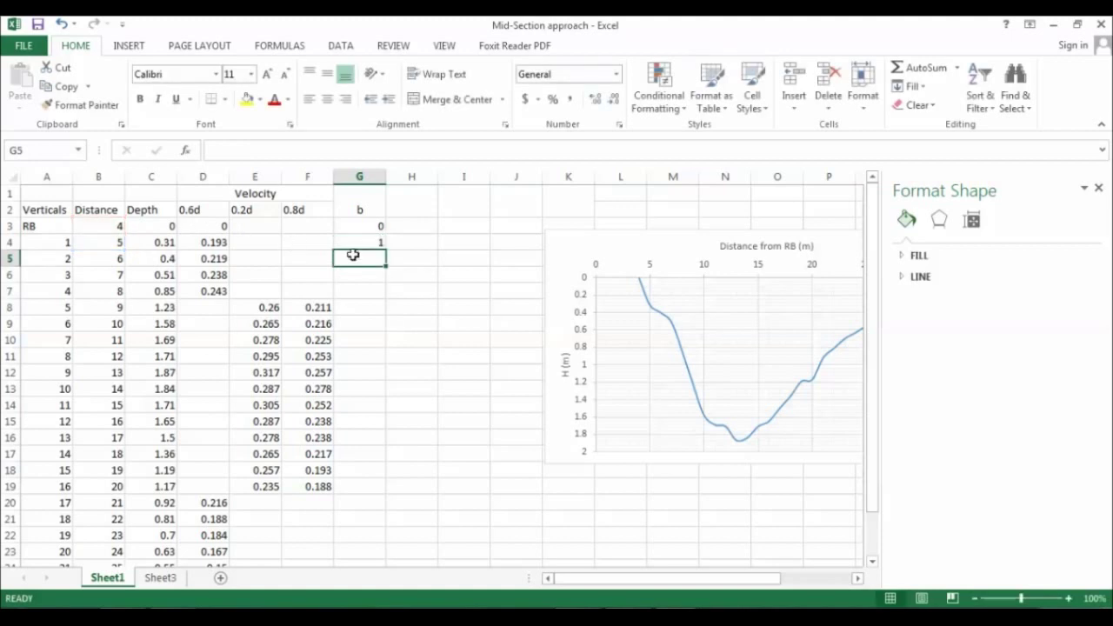
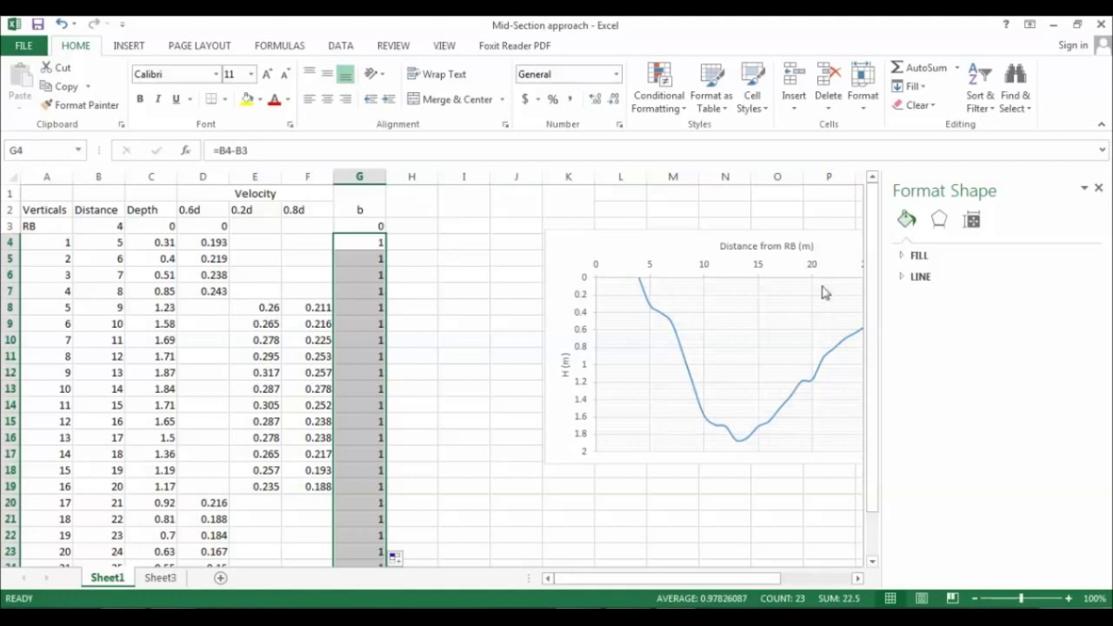
{"action": "left_click_drag", "start_coordinate": [873, 296], "coordinate": [880, 438]}
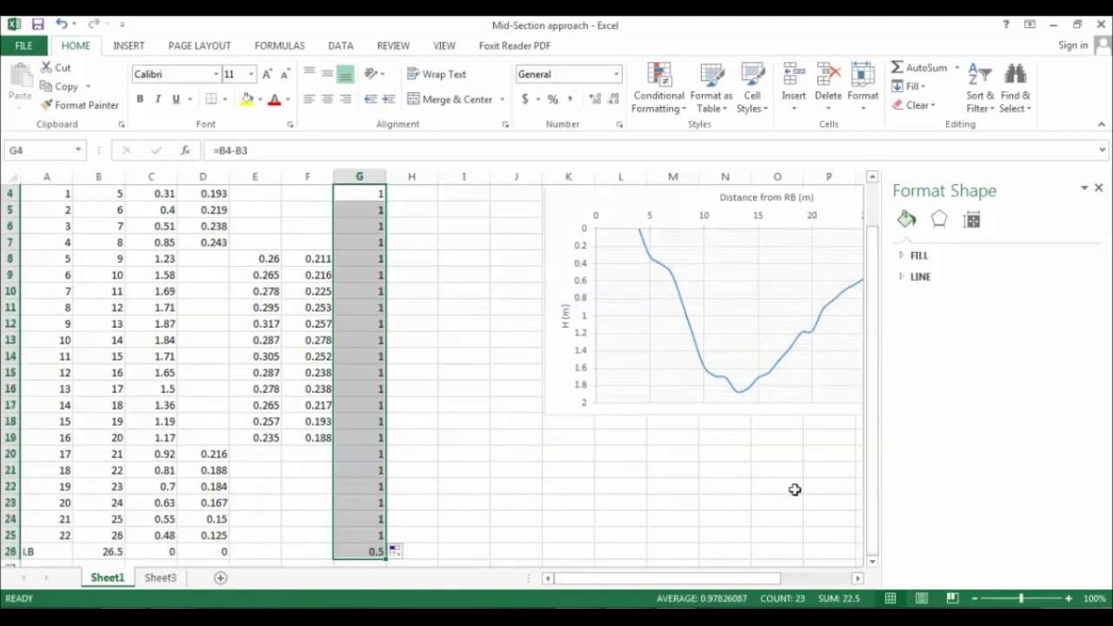
Replace the b value for the LB row in G26 with 0
{"action": "left_click_drag", "start_coordinate": [722, 578], "coordinate": [659, 582]}
{"action": "left_click", "coordinate": [360, 549]}
{"action": "type", "text": "0"}
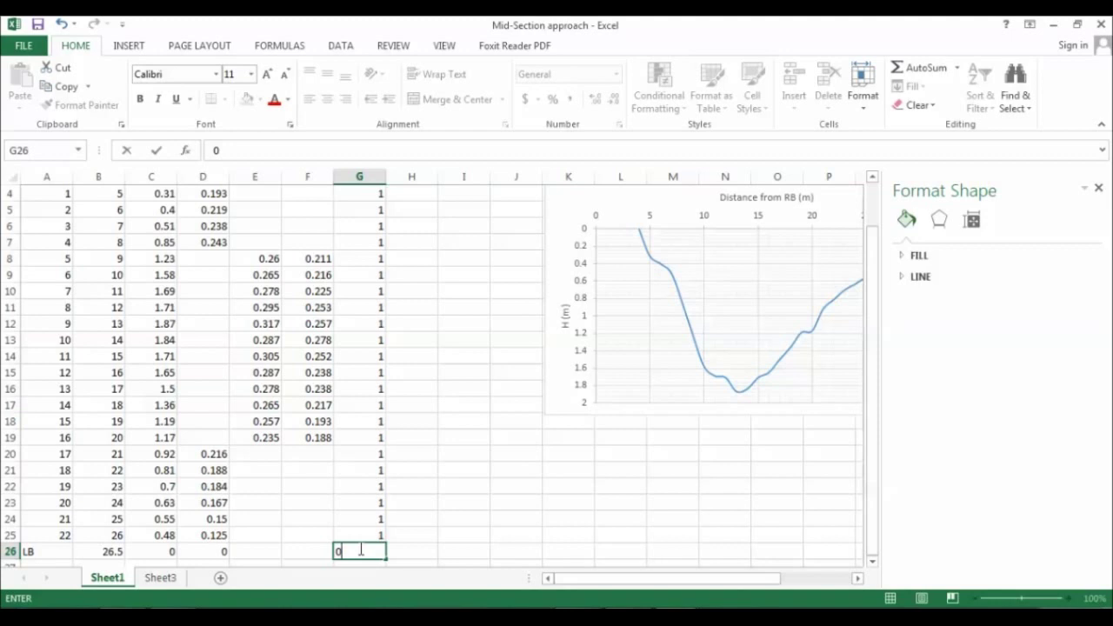
{"action": "key", "text": "Return"}
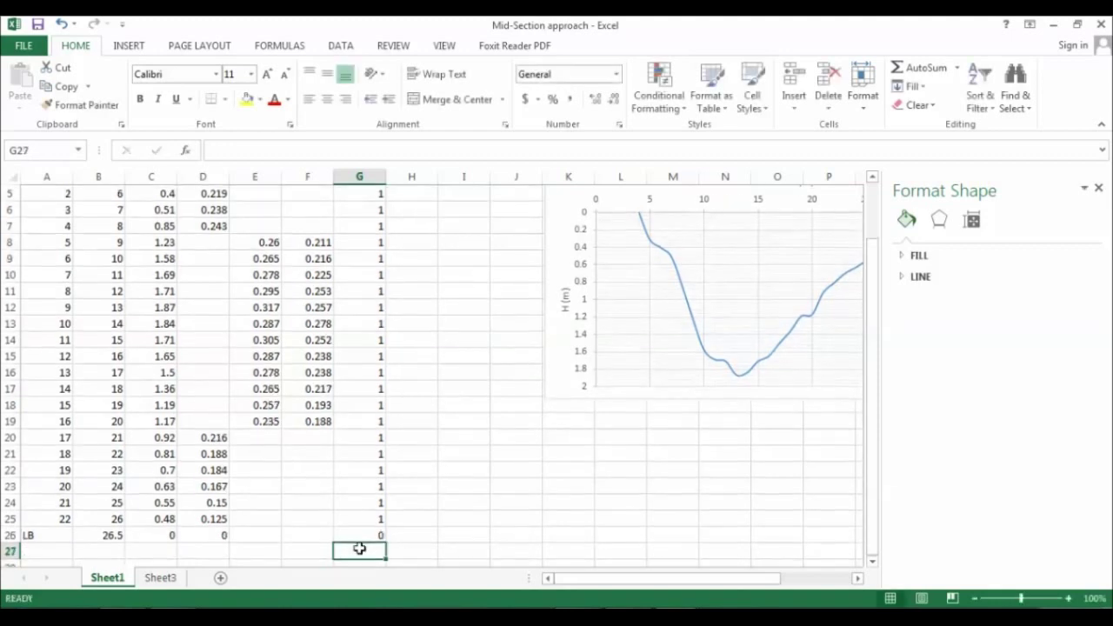
{"action": "key", "text": "Up"}
{"action": "type", "text": "0"}
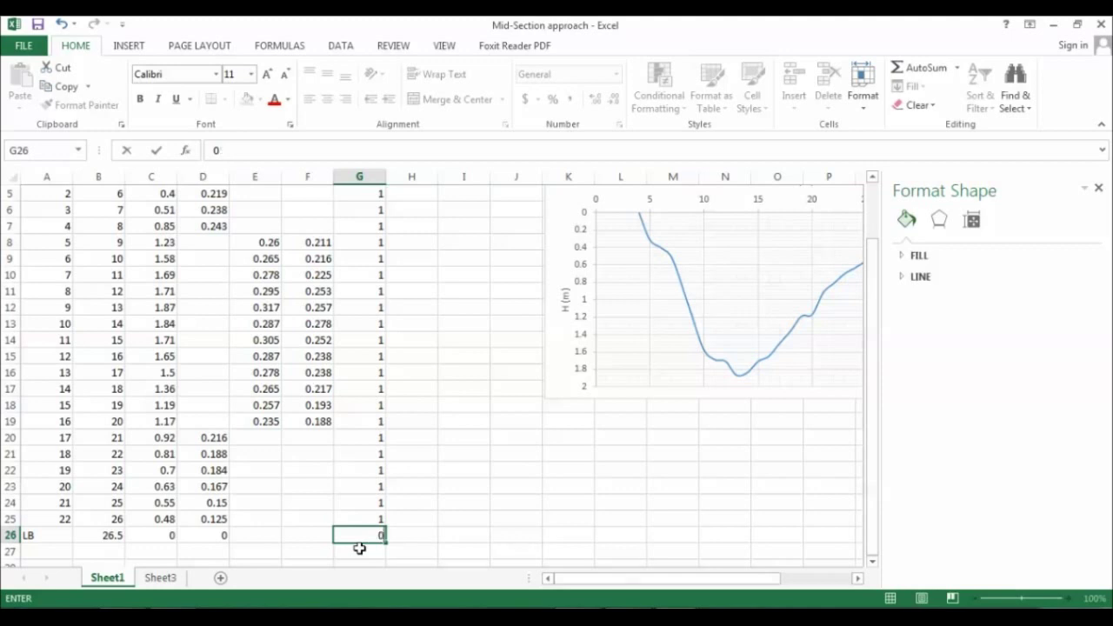
{"action": "type", "text": ".5"}
{"action": "left_click", "coordinate": [429, 546]}
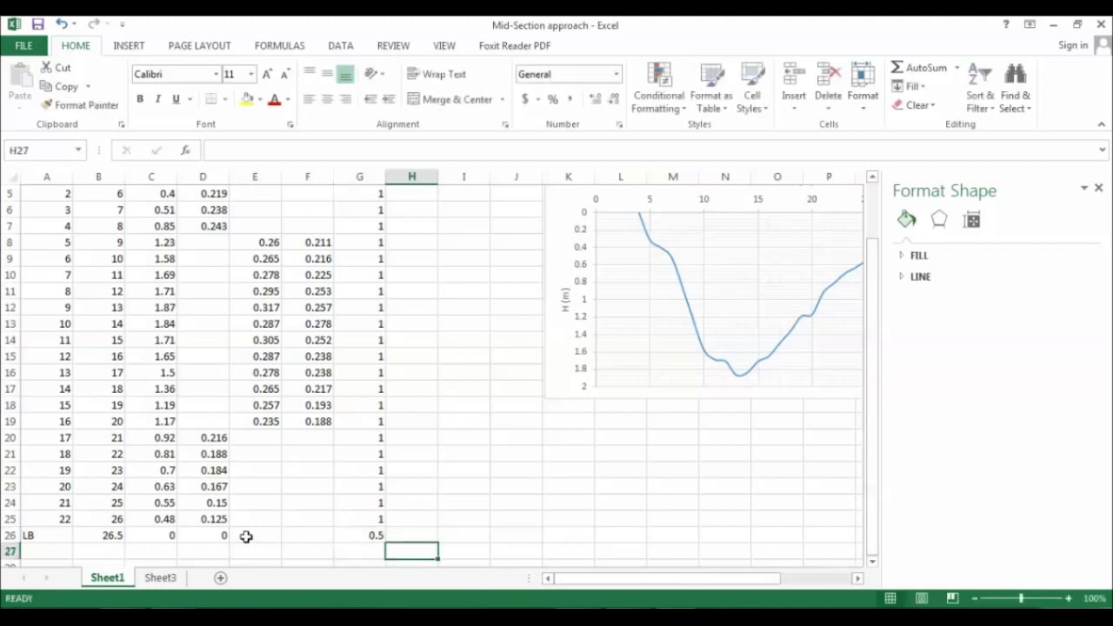
{"action": "left_click", "coordinate": [351, 534]}
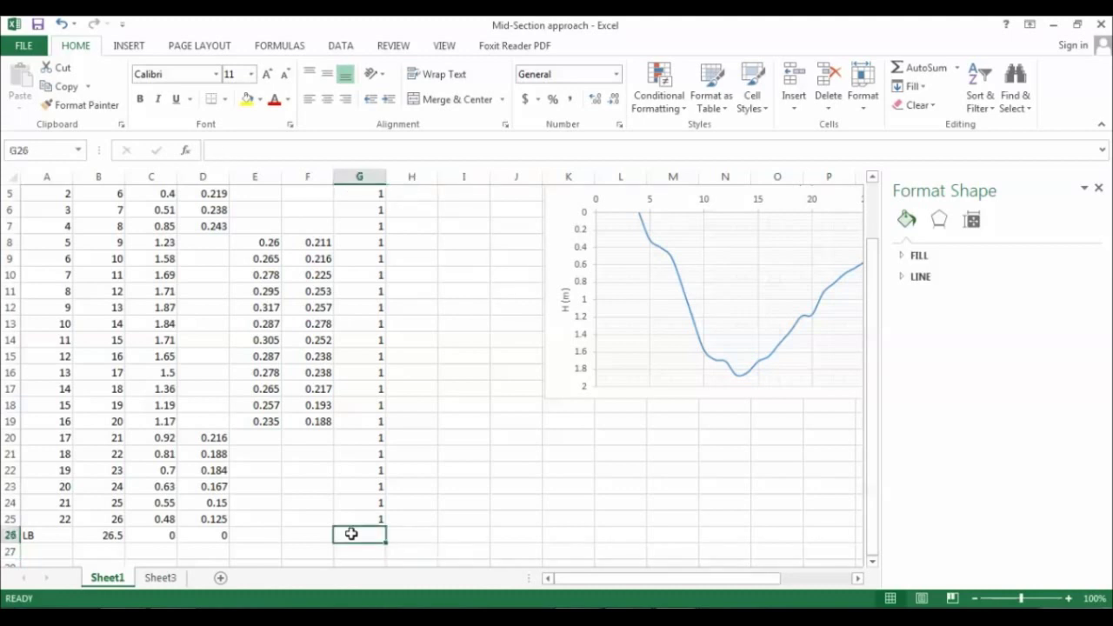
{"action": "type", "text": "0"}
{"action": "left_click", "coordinate": [458, 499]}
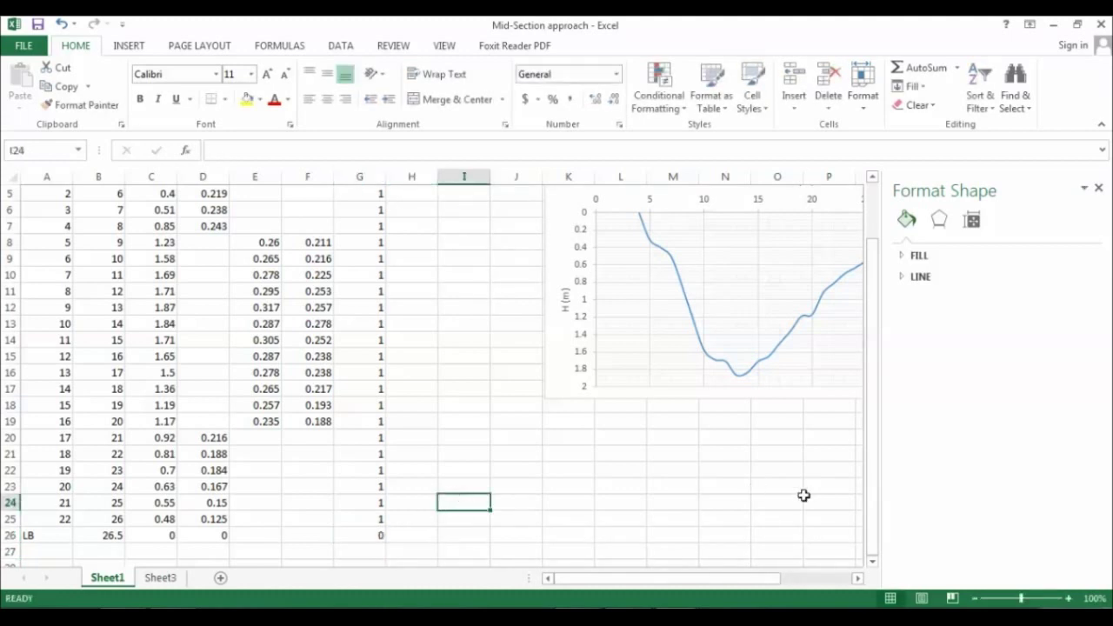
Add the column header "A" in merged cell H1 and enter 0 for the RB row in H3
{"action": "left_click_drag", "start_coordinate": [869, 445], "coordinate": [865, 334]}
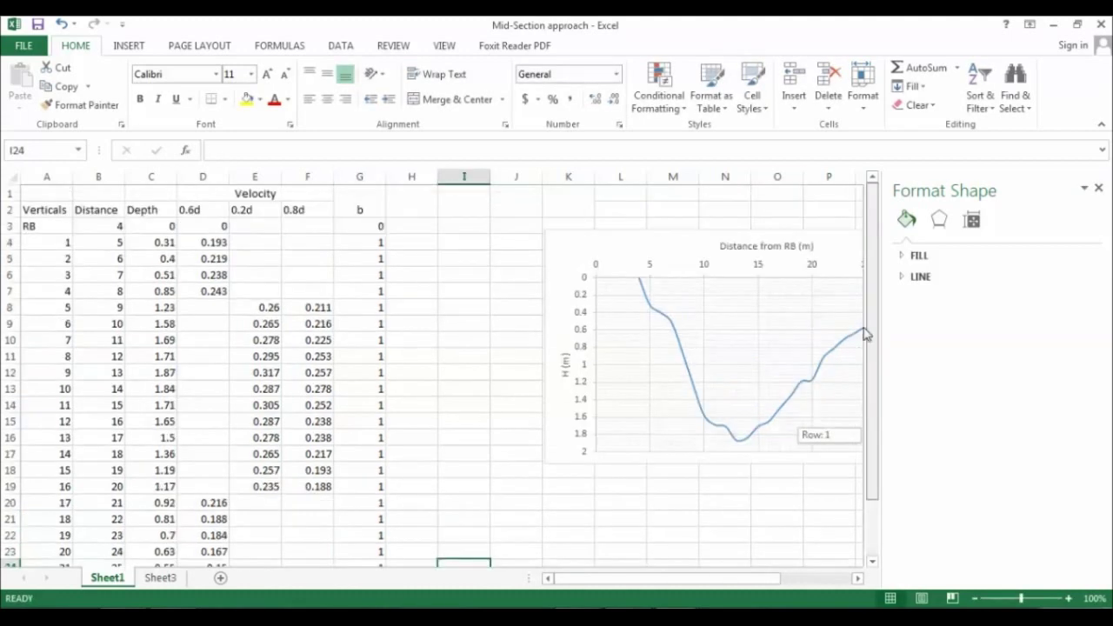
{"action": "left_click", "coordinate": [412, 204]}
{"action": "type", "text": "A"}
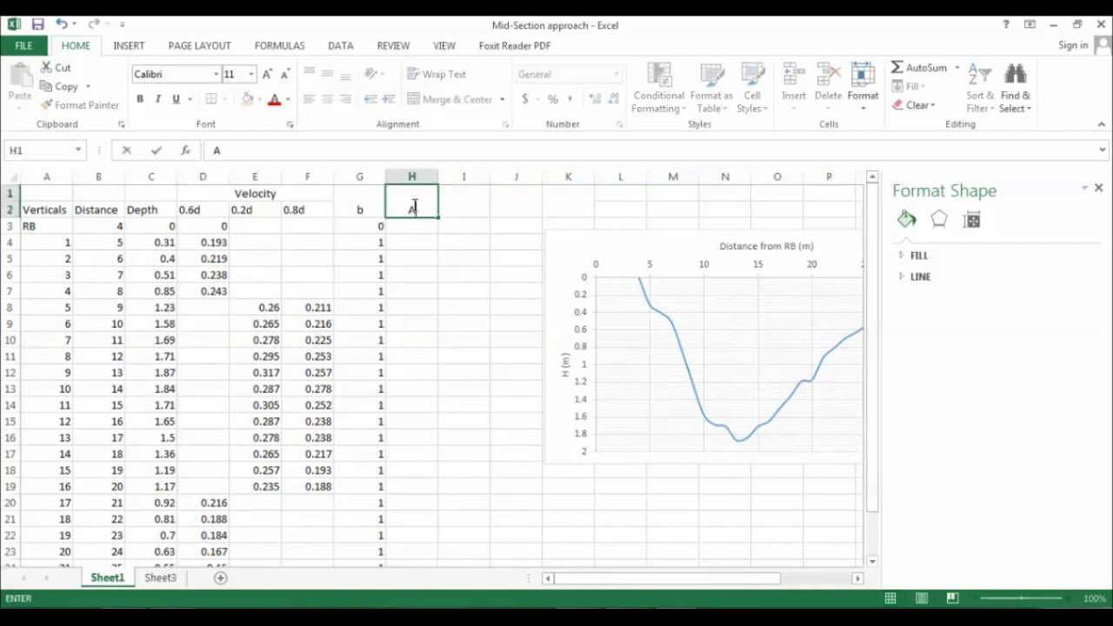
{"action": "key", "text": "Return"}
{"action": "type", "text": "="}
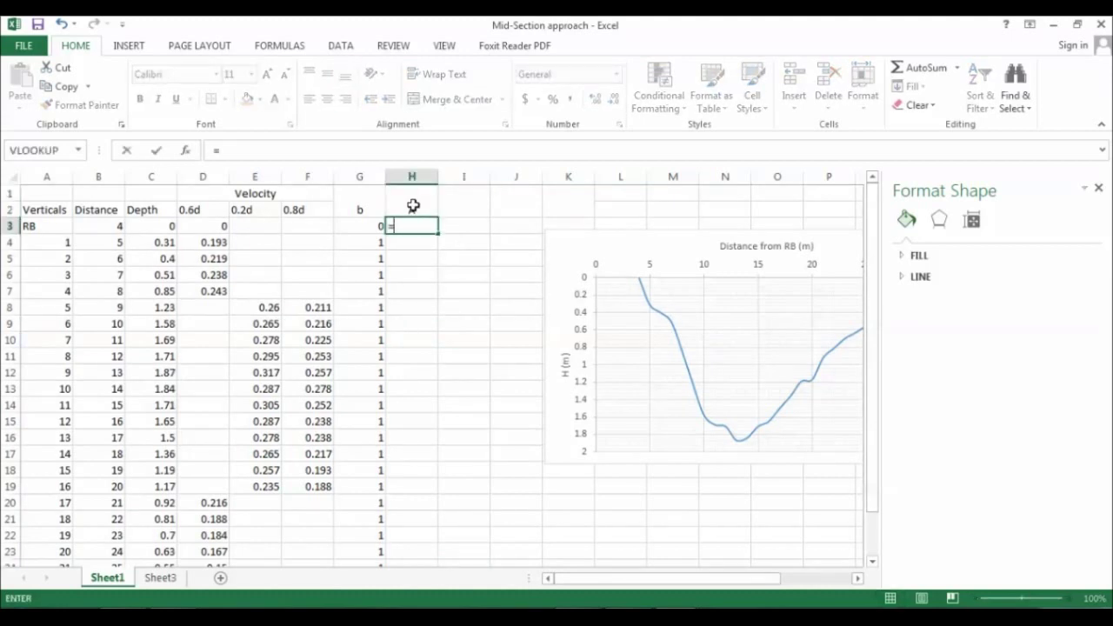
{"action": "key", "text": "BackSpace"}
{"action": "type", "text": "0"}
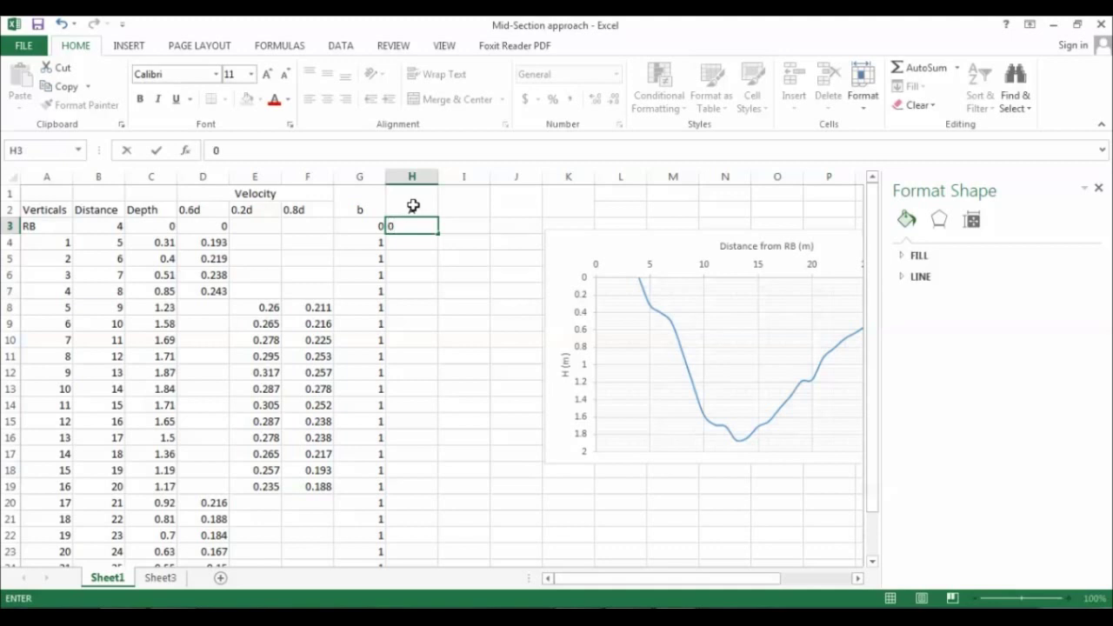
{"action": "key", "text": "Return"}
Enter =0.5*G4*C4 in H4 to calculate the triangular area at the first vertical
{"action": "type", "text": "="}
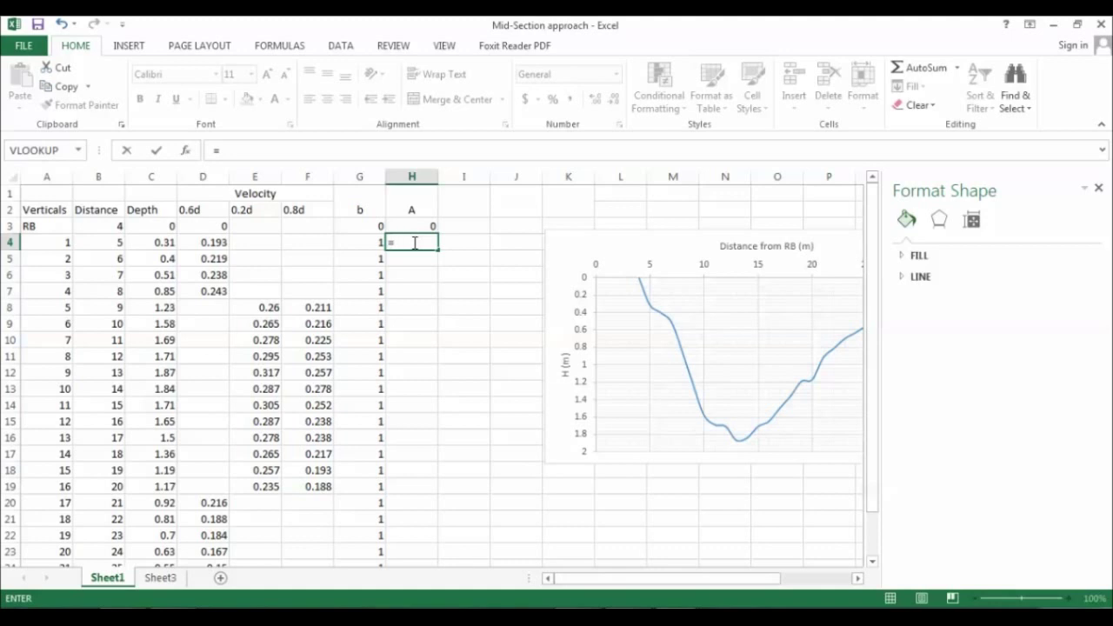
{"action": "type", "text": "("}
{"action": "type", "text": "0.5*"}
{"action": "left_click", "coordinate": [372, 243]}
{"action": "type", "text": "*"}
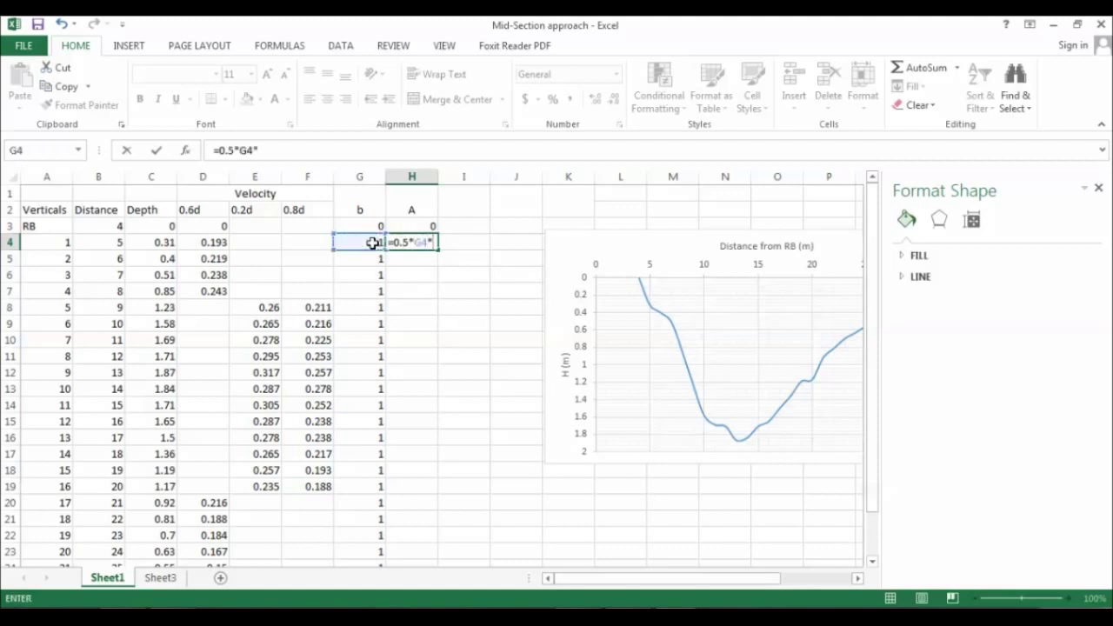
{"action": "left_click", "coordinate": [149, 244]}
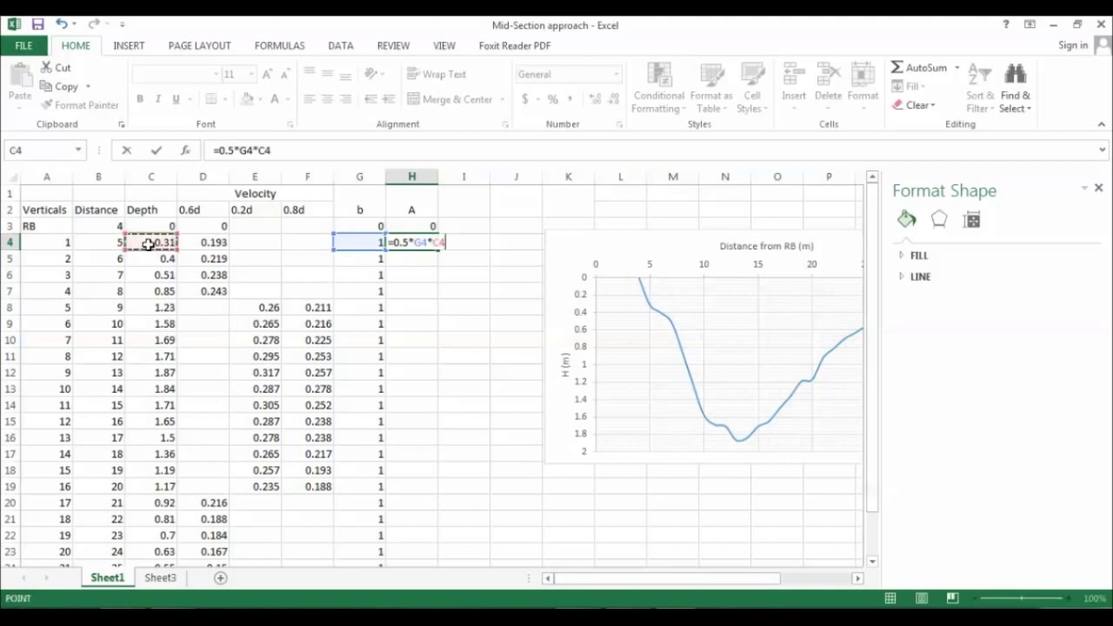
{"action": "key", "text": "Return"}
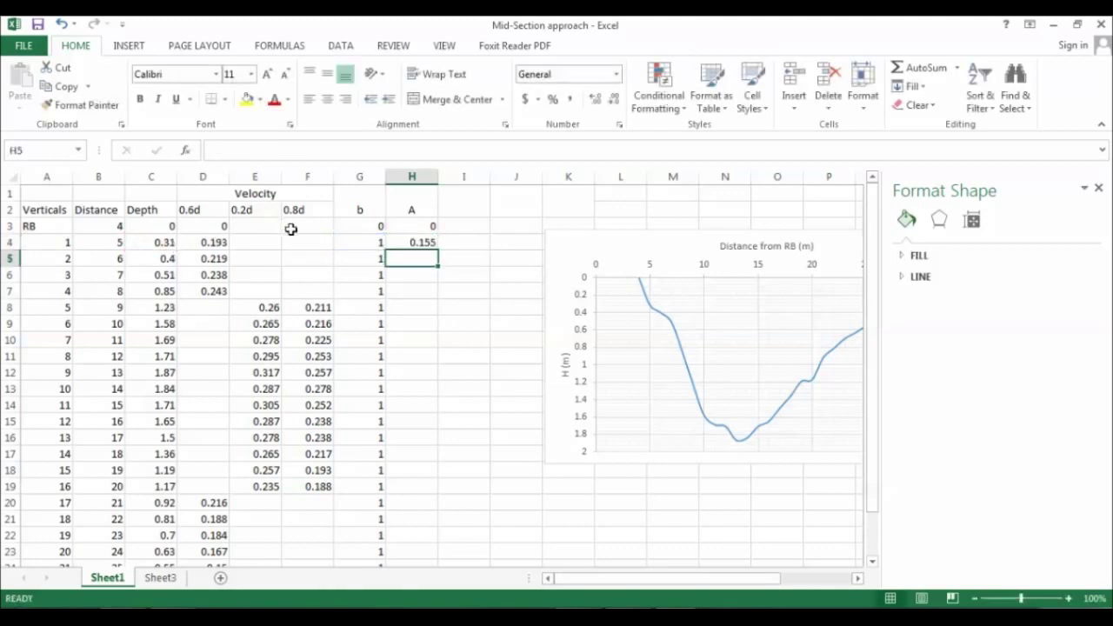
Enter =(G5)*(C4+C5)/2 in H5 to calculate the area between the first two verticals
{"action": "left_click", "coordinate": [429, 245]}
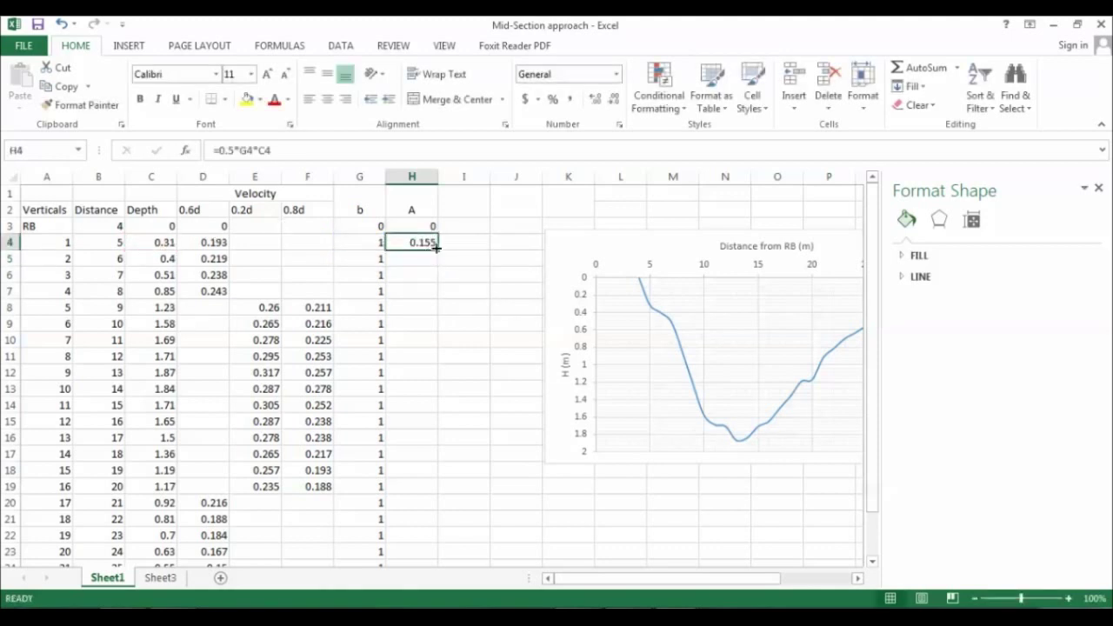
{"action": "left_click", "coordinate": [429, 256]}
{"action": "type", "text": "="}
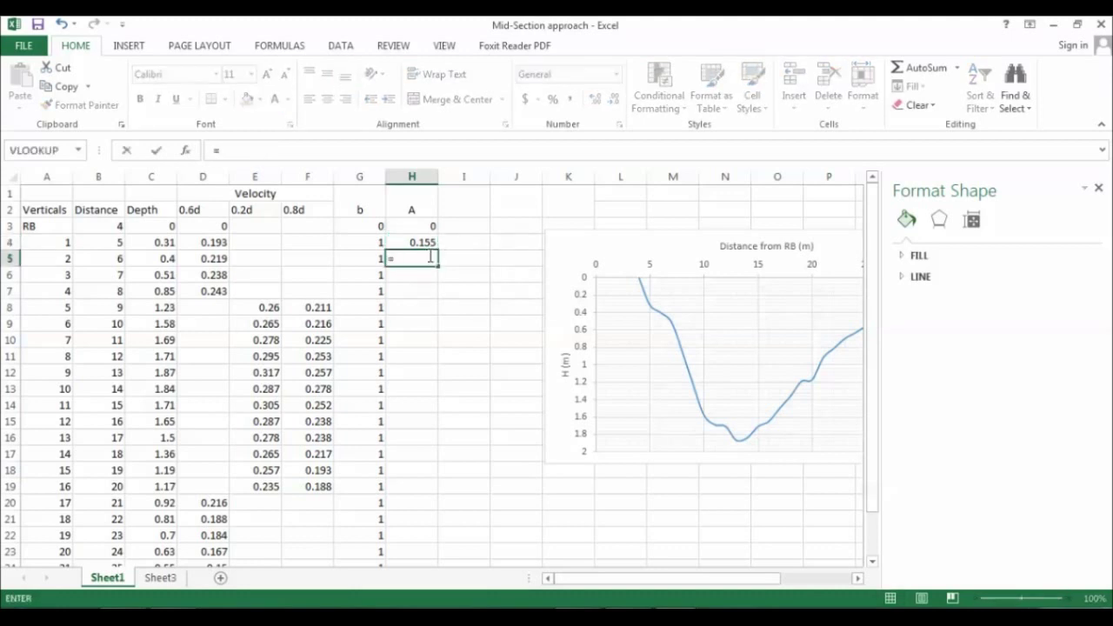
{"action": "type", "text": "("}
{"action": "left_click", "coordinate": [375, 257]}
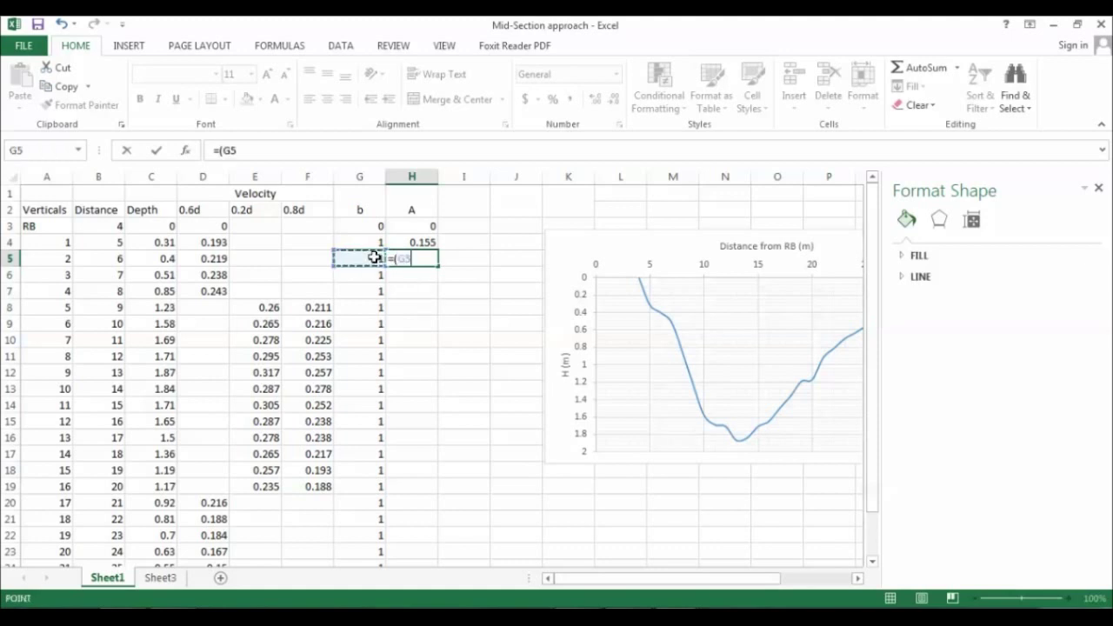
{"action": "type", "text": ")*("}
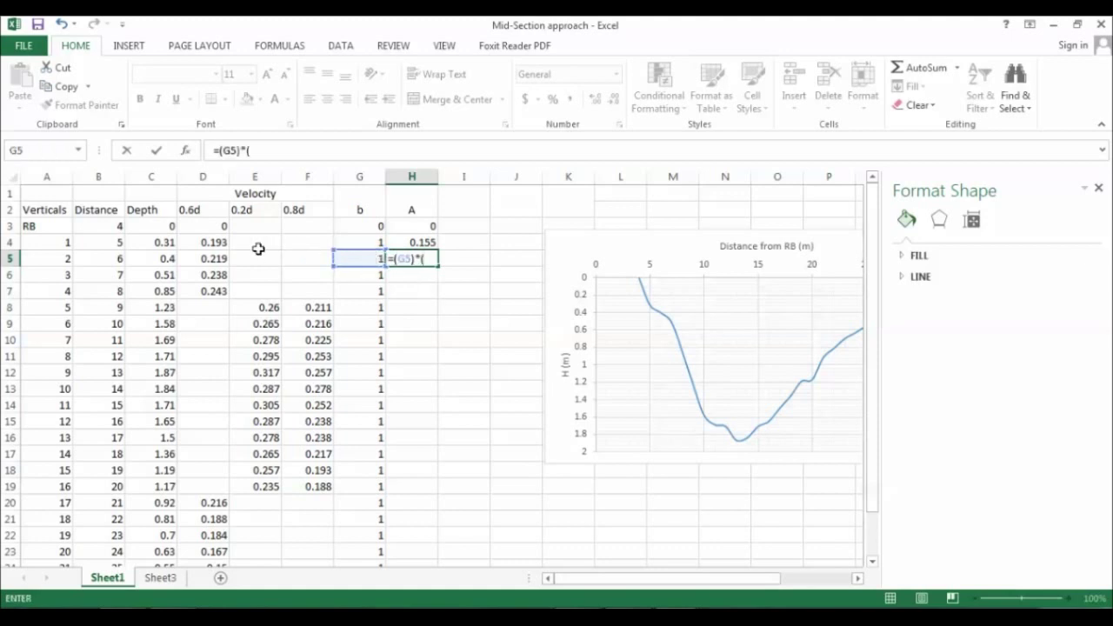
{"action": "left_click", "coordinate": [163, 244]}
{"action": "type", "text": "+"}
{"action": "left_click", "coordinate": [159, 255]}
{"action": "type", "text": ")"}
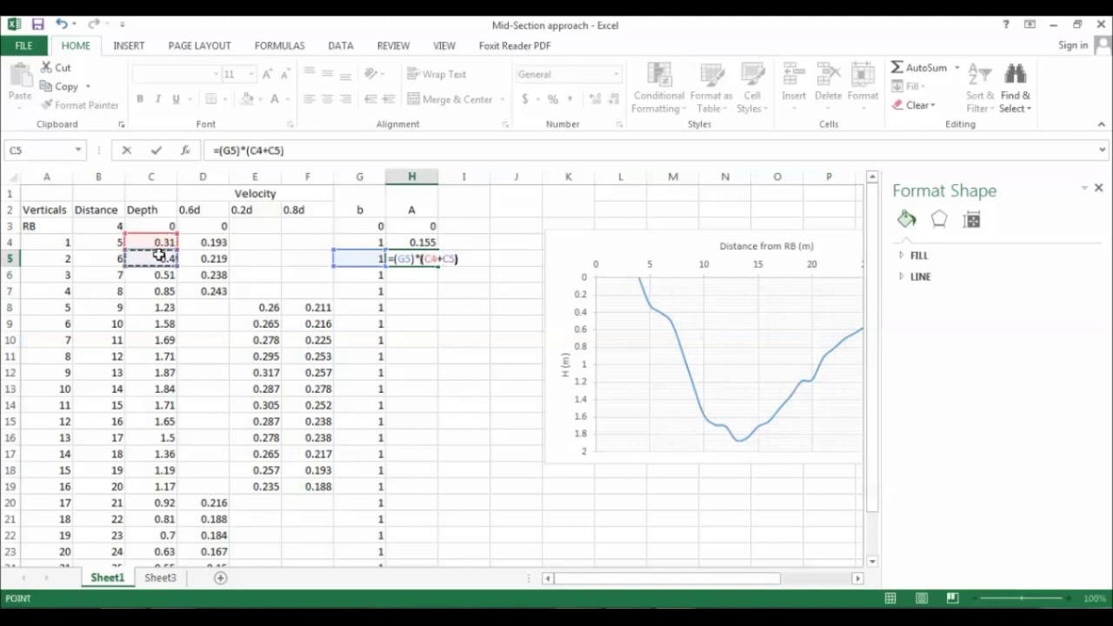
{"action": "key", "text": "Return"}
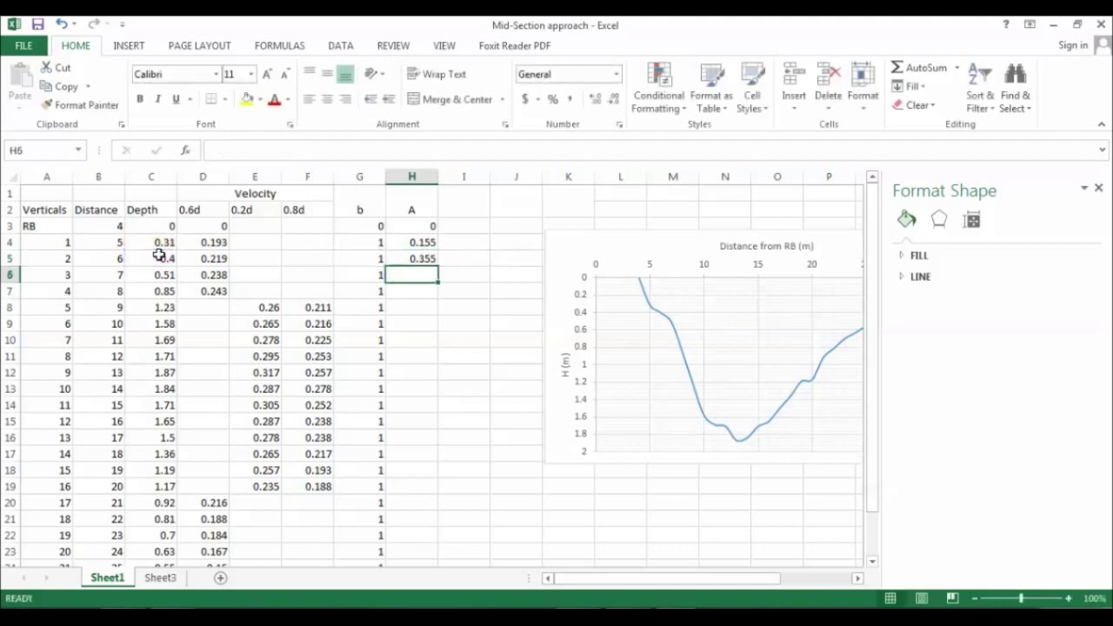
Fill the area formula from H5 down to H26 and inspect the resulting formulas in H26 and H25
{"action": "left_click", "coordinate": [405, 258]}
{"action": "double_click", "coordinate": [440, 269]}
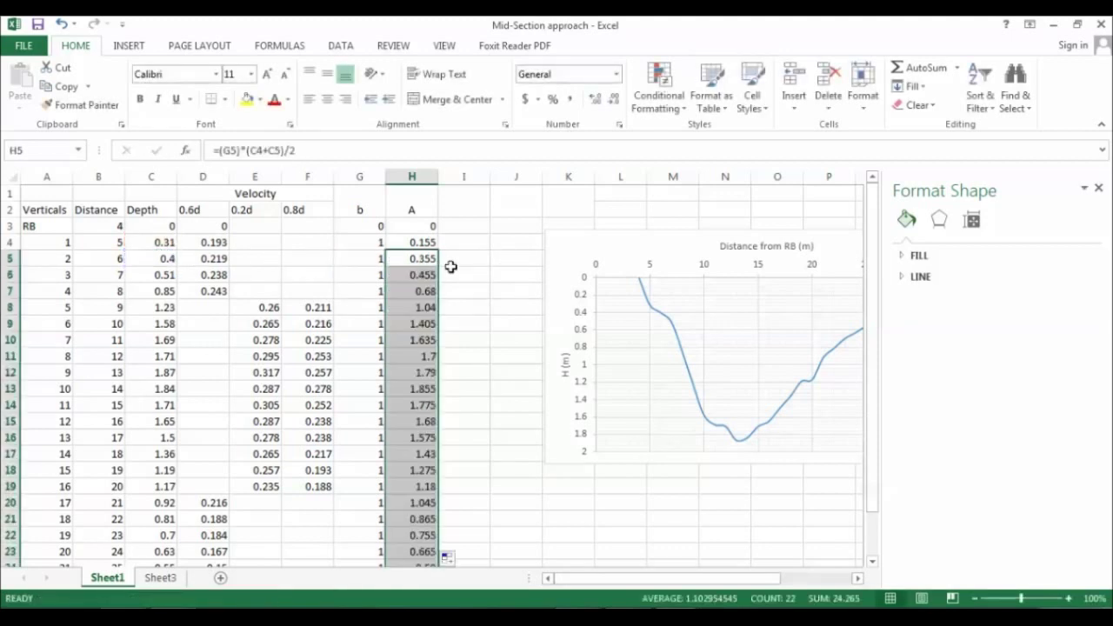
{"action": "left_click_drag", "start_coordinate": [876, 268], "coordinate": [870, 442]}
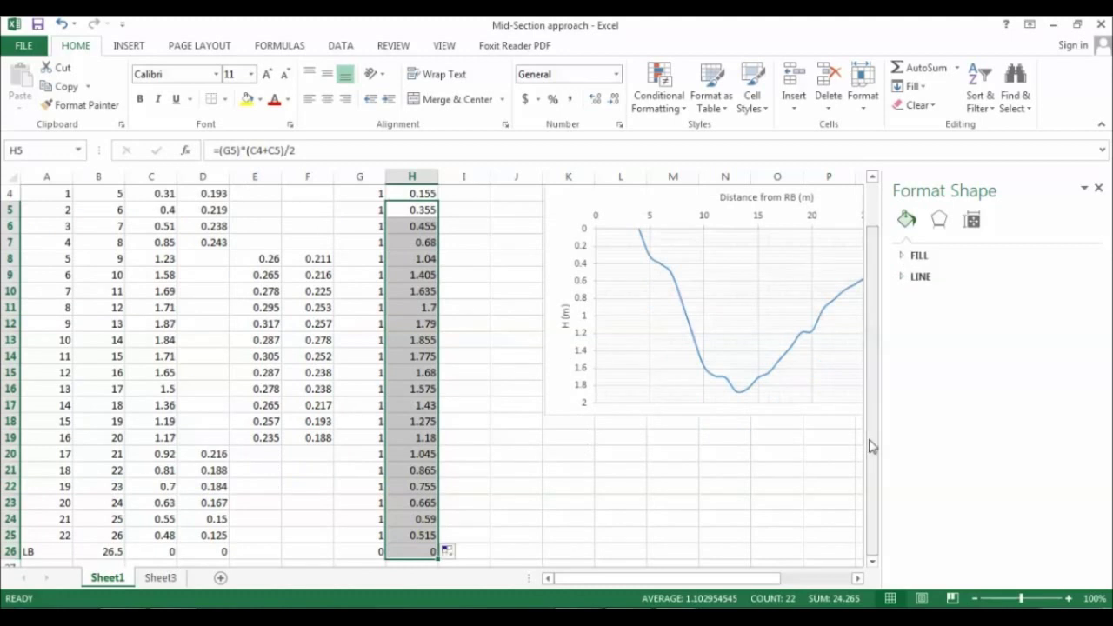
{"action": "left_click", "coordinate": [411, 553]}
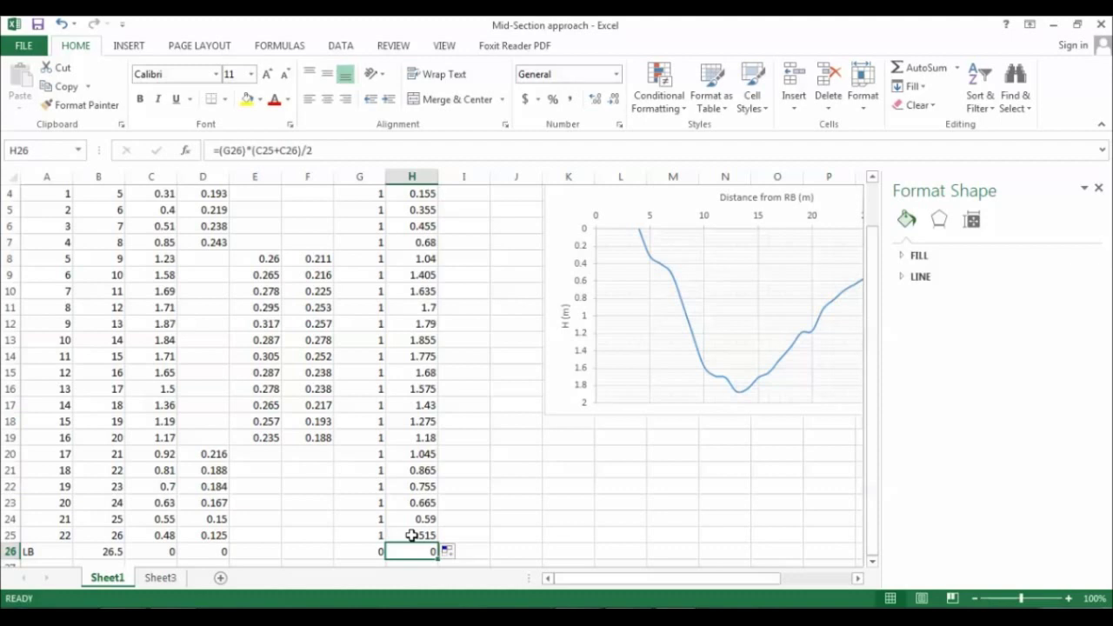
{"action": "double_click", "coordinate": [412, 536]}
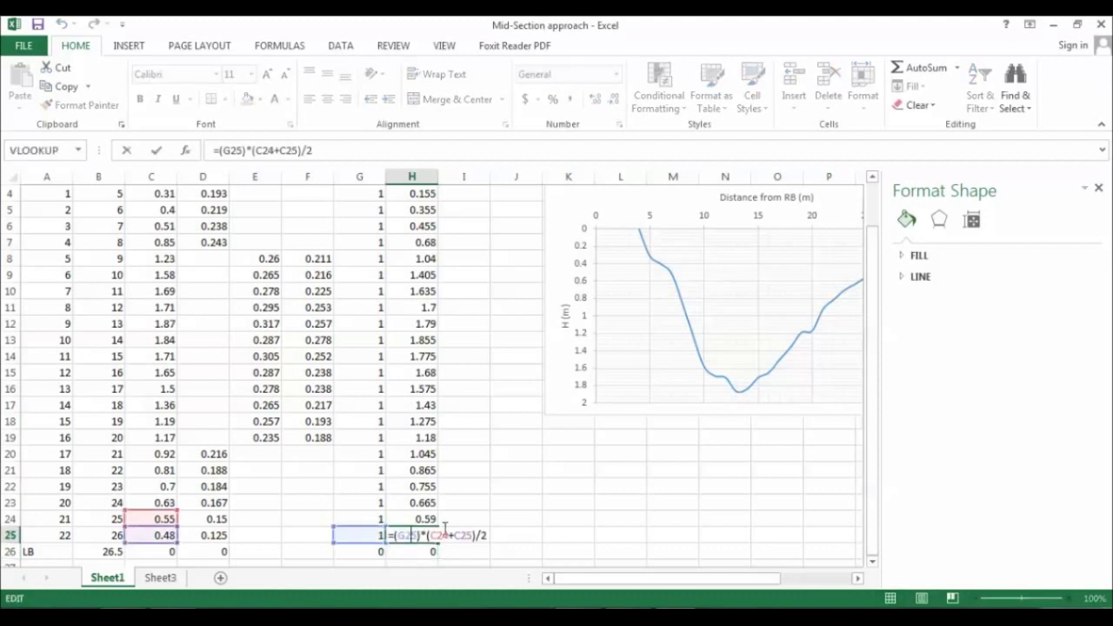
{"action": "key", "text": "Return"}
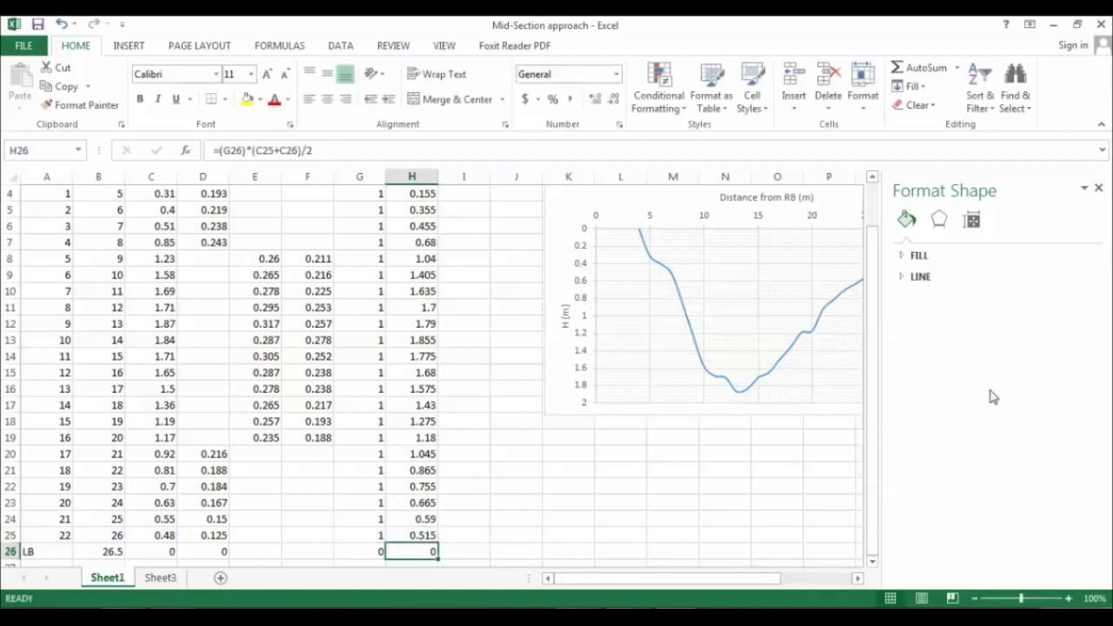
{"action": "left_click_drag", "start_coordinate": [873, 315], "coordinate": [888, 364]}
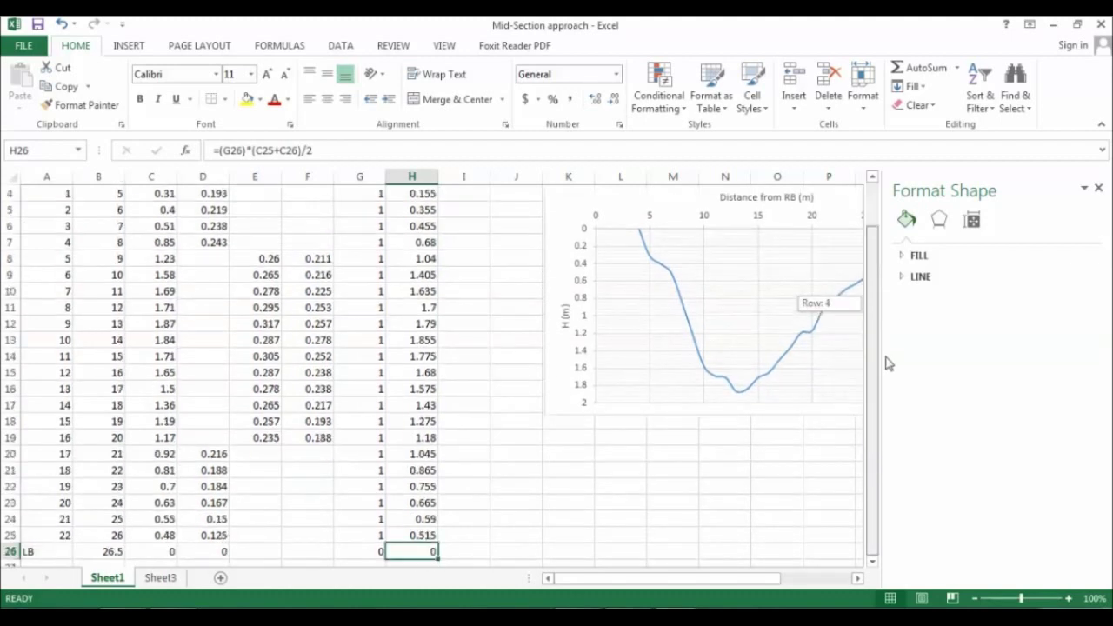
Add the column header "V (m/s)" in merged cell I1
{"action": "left_click_drag", "start_coordinate": [888, 323], "coordinate": [896, 228]}
{"action": "left_click", "coordinate": [483, 204]}
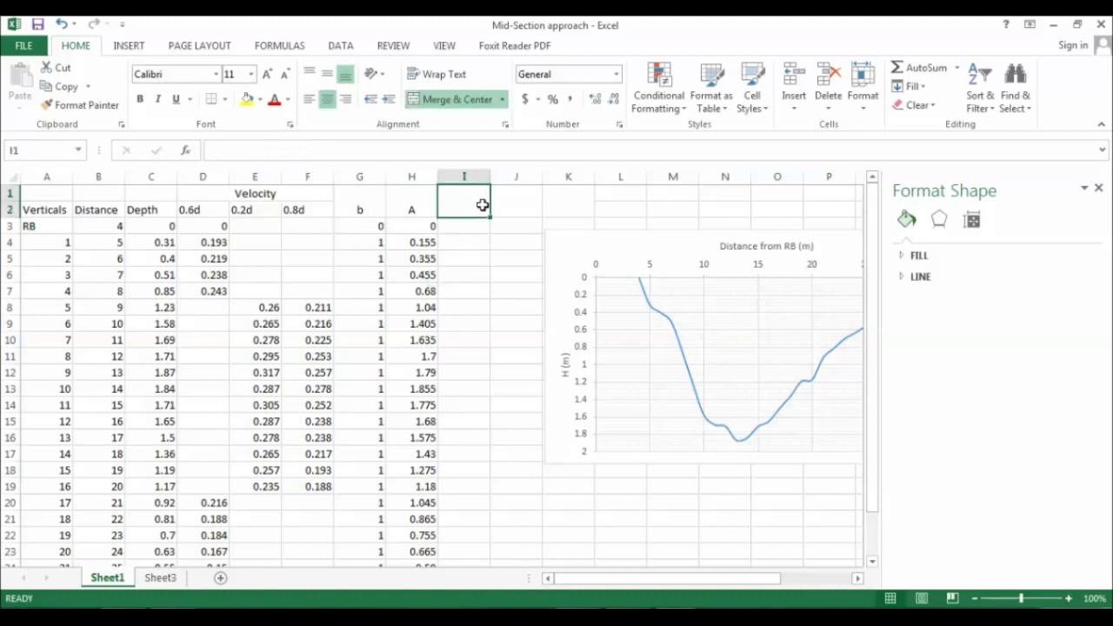
{"action": "type", "text": "V (m/s)"}
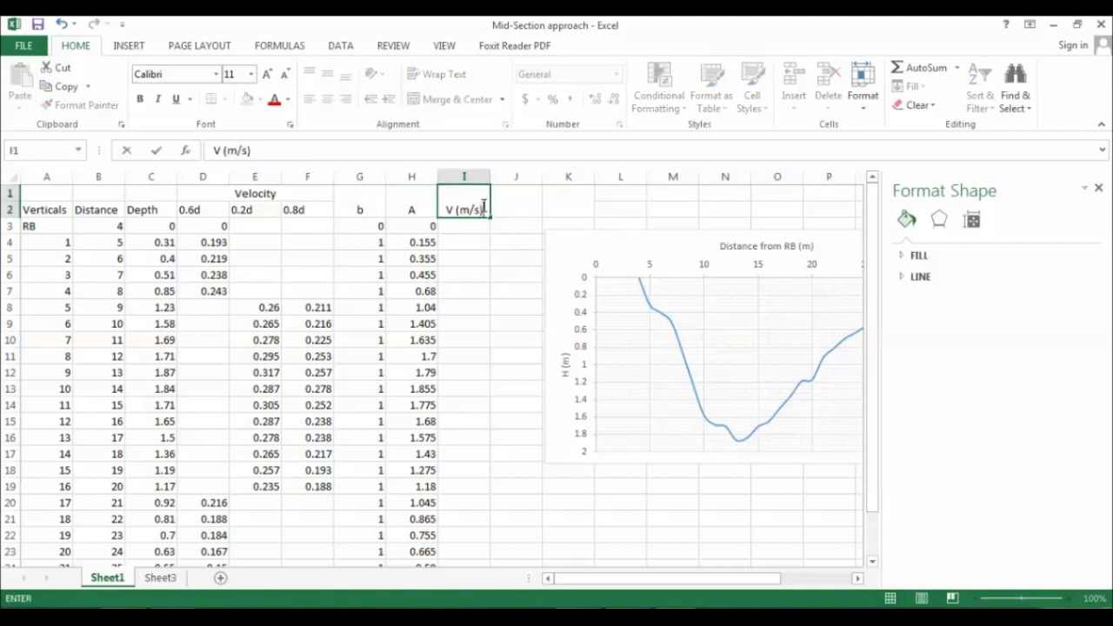
Add units to the area and width column headers so they read "A (m2)" and "b(m)"
{"action": "double_click", "coordinate": [423, 210]}
{"action": "type", "text": "(m2"}
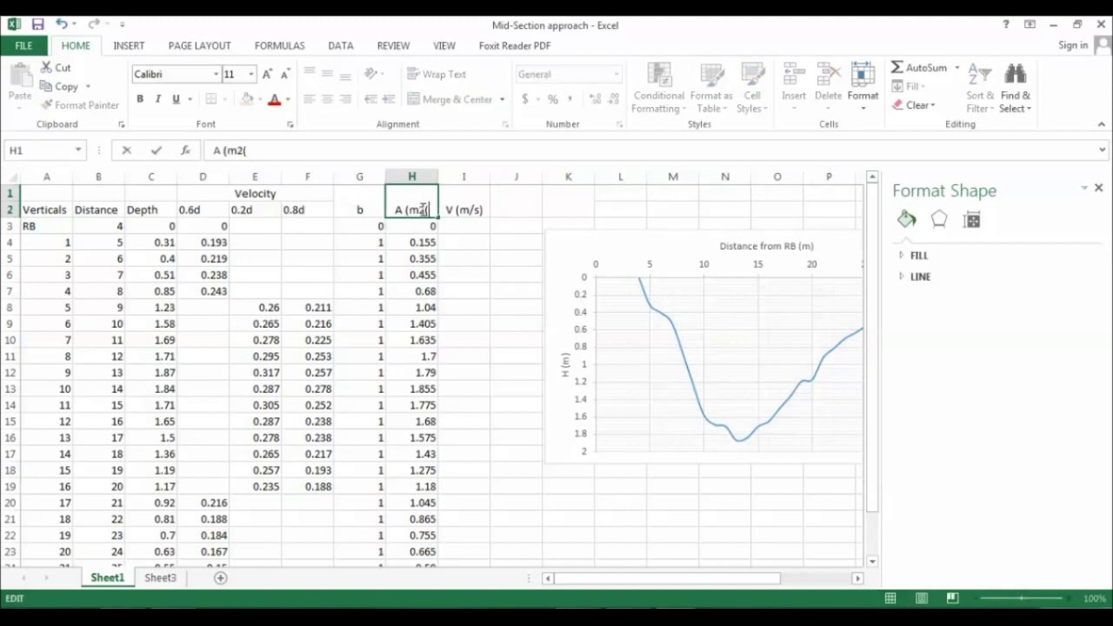
{"action": "type", "text": ")"}
{"action": "left_click", "coordinate": [344, 235]}
{"action": "double_click", "coordinate": [369, 206]}
{"action": "type", "text": "(m"}
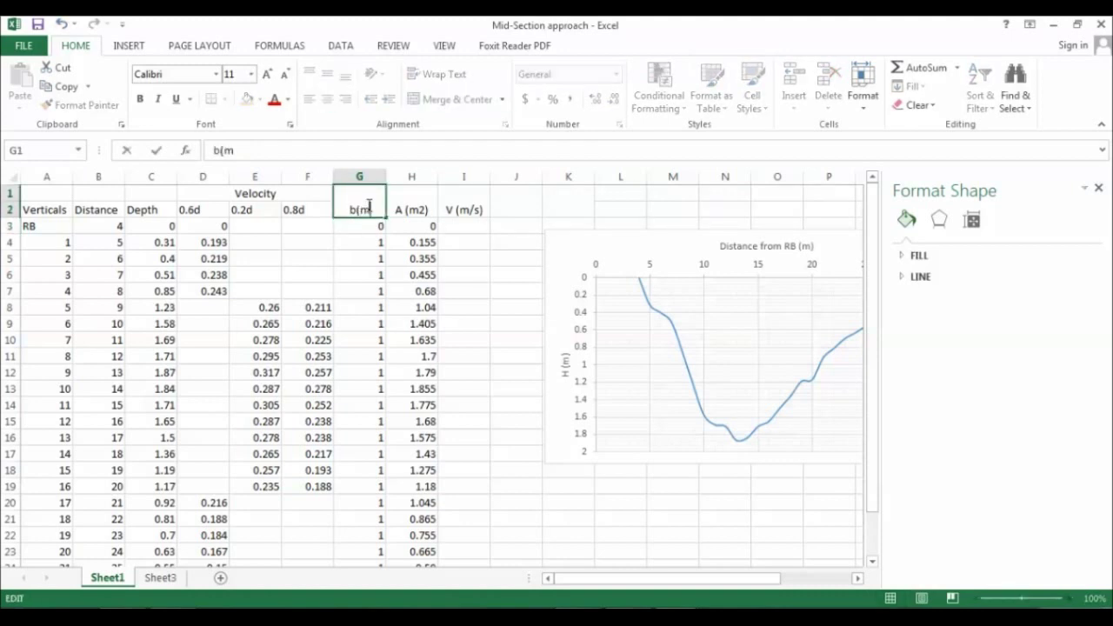
{"action": "type", "text": "/s)"}
Enter =D3 in I3 to take over the 0.6d velocity and fill the formula down to I7
{"action": "left_click", "coordinate": [465, 225]}
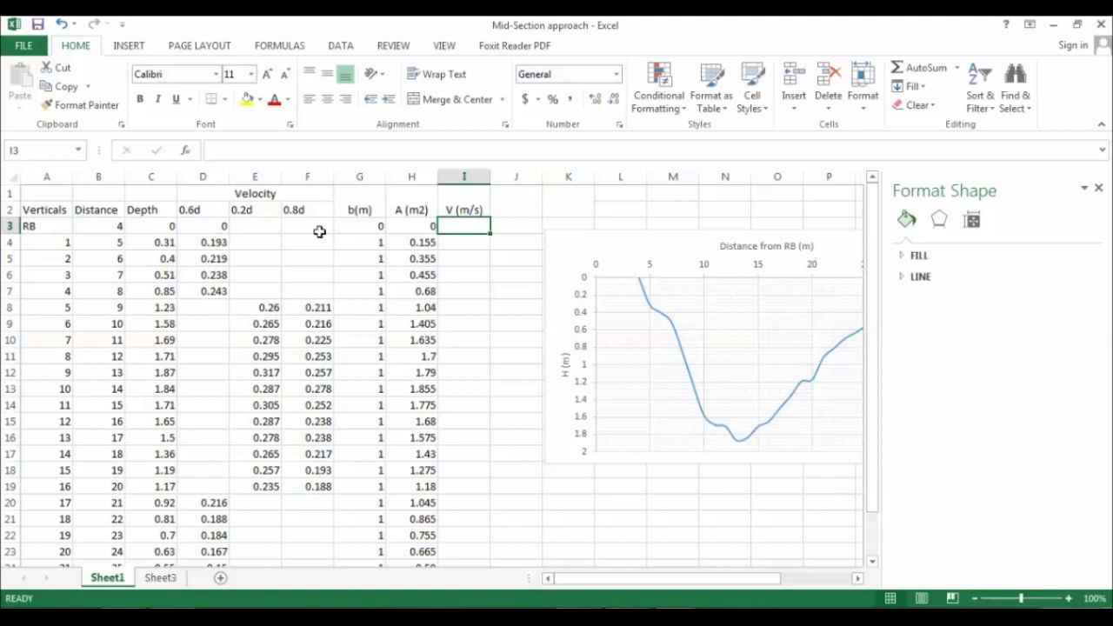
{"action": "type", "text": "="}
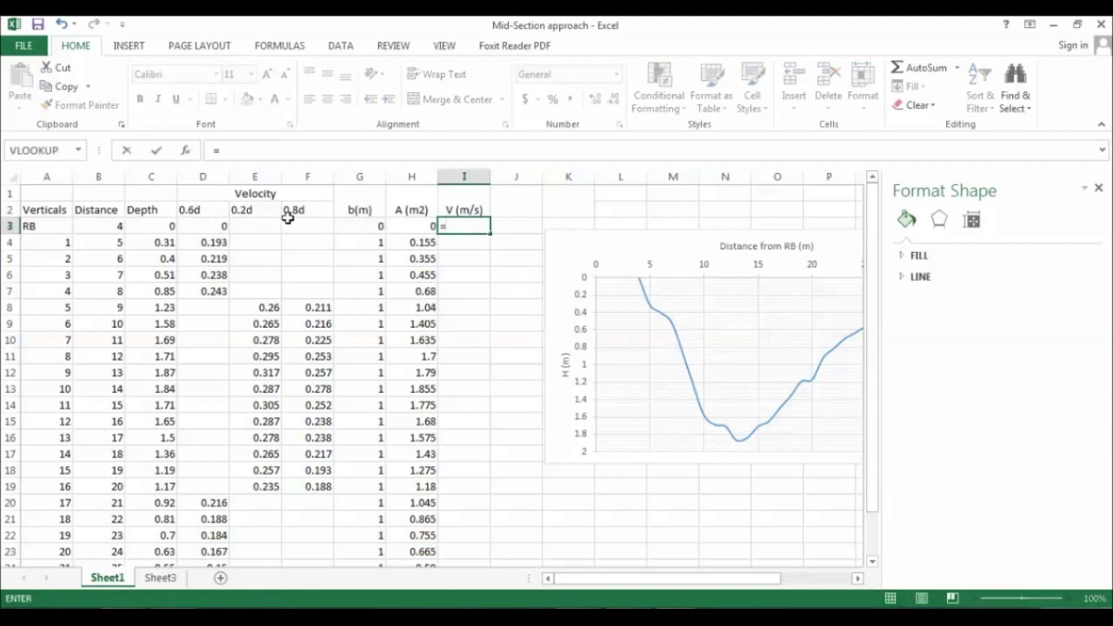
{"action": "left_click", "coordinate": [218, 228]}
{"action": "key", "text": "ctrl+Return"}
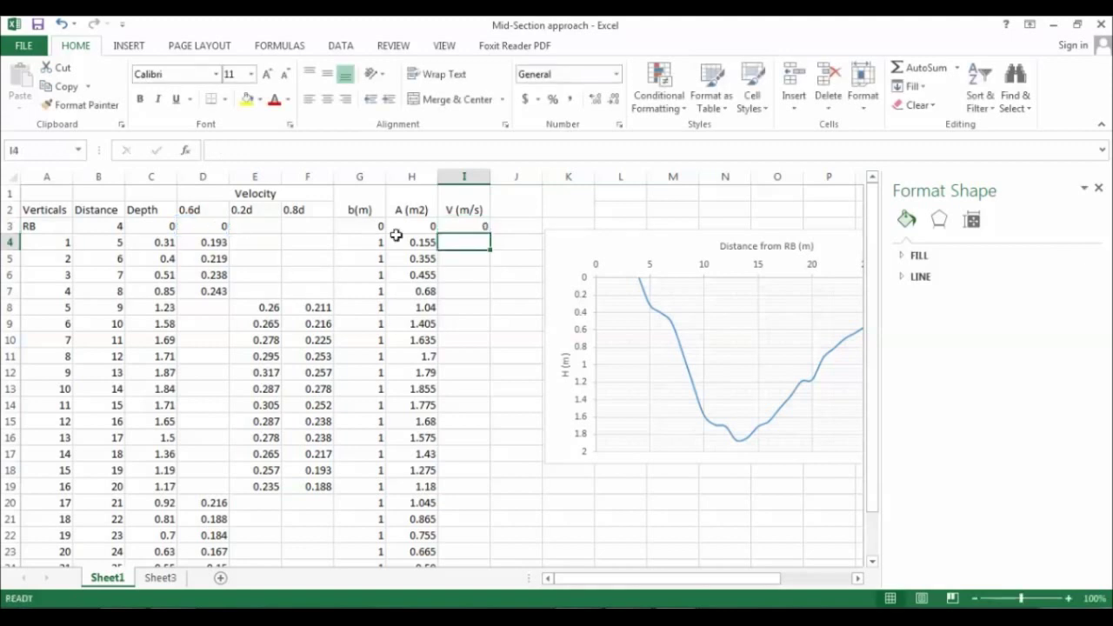
{"action": "left_click_drag", "start_coordinate": [490, 235], "coordinate": [494, 299]}
Enter =(E8+F8)/2 in I8 to average the 0.2d and 0.8d velocities and fill the formula down to I26
{"action": "left_click", "coordinate": [463, 312]}
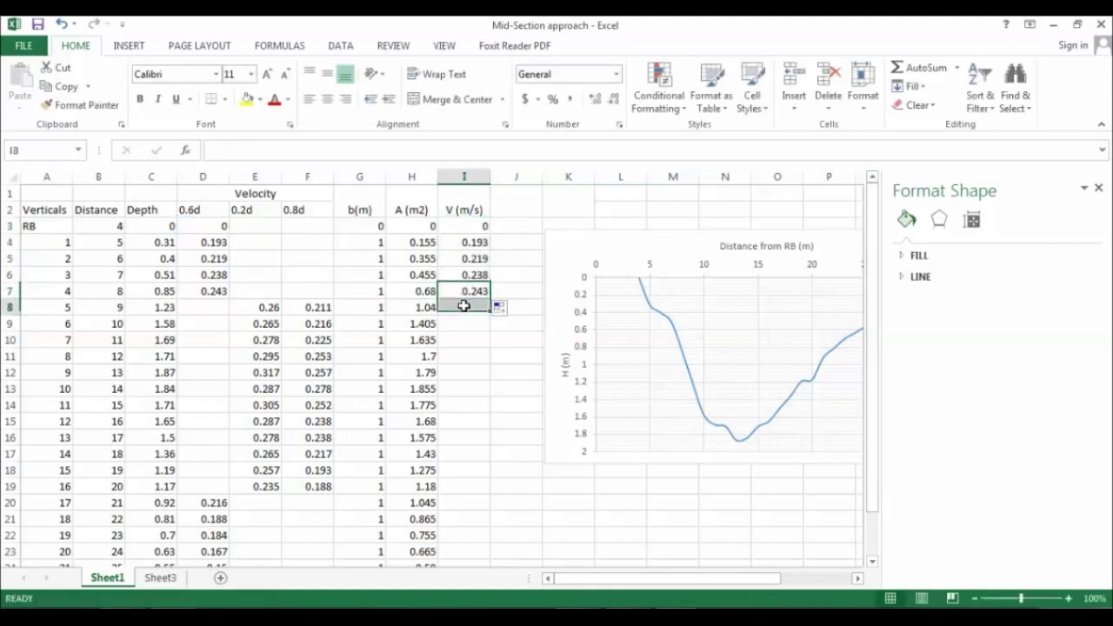
{"action": "type", "text": "=("}
{"action": "left_click", "coordinate": [261, 307]}
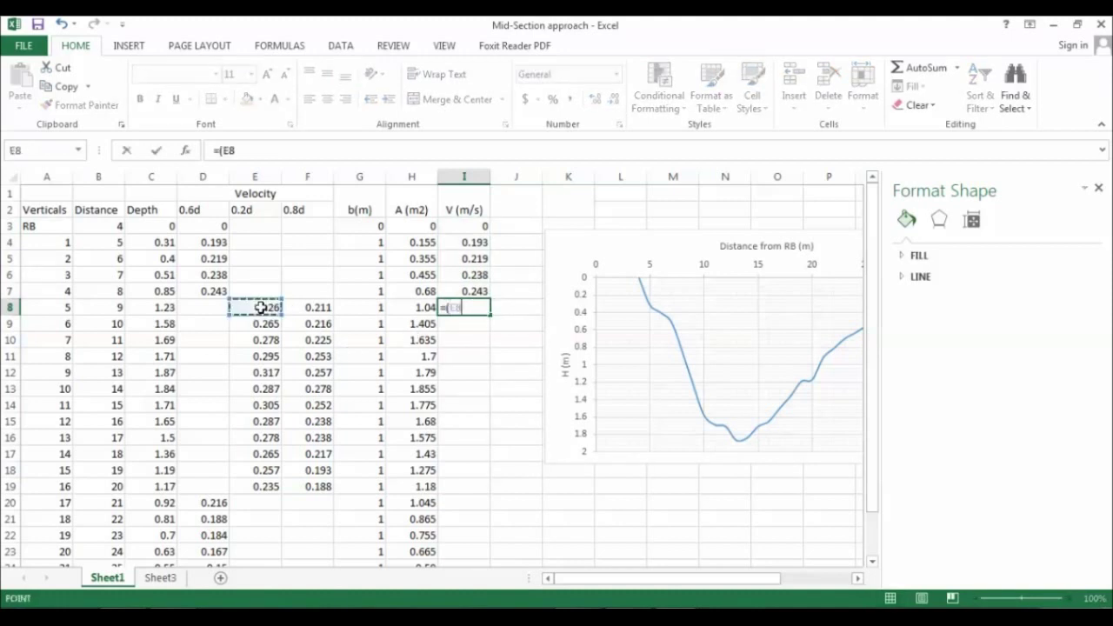
{"action": "type", "text": "+"}
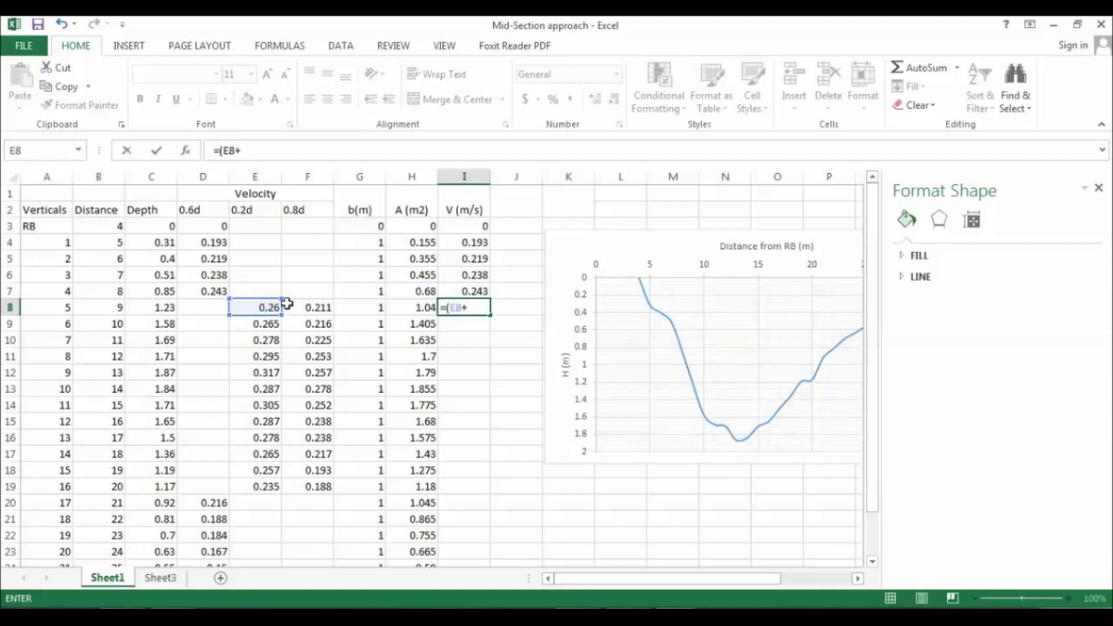
{"action": "left_click", "coordinate": [302, 304]}
{"action": "type", "text": ")/2"}
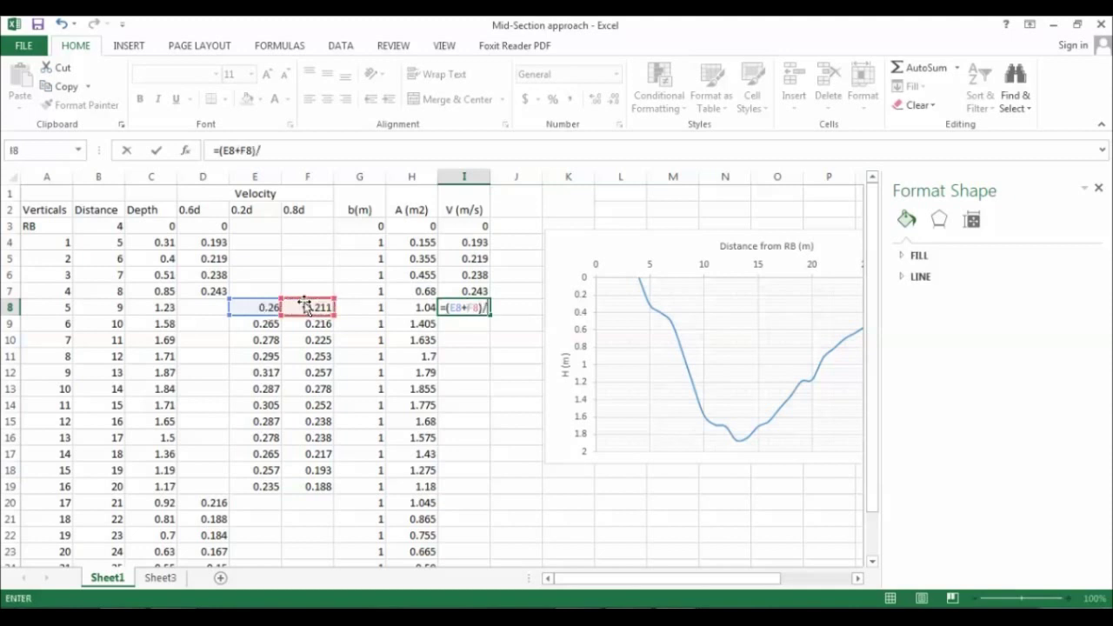
{"action": "key", "text": "Return"}
{"action": "left_click", "coordinate": [470, 310]}
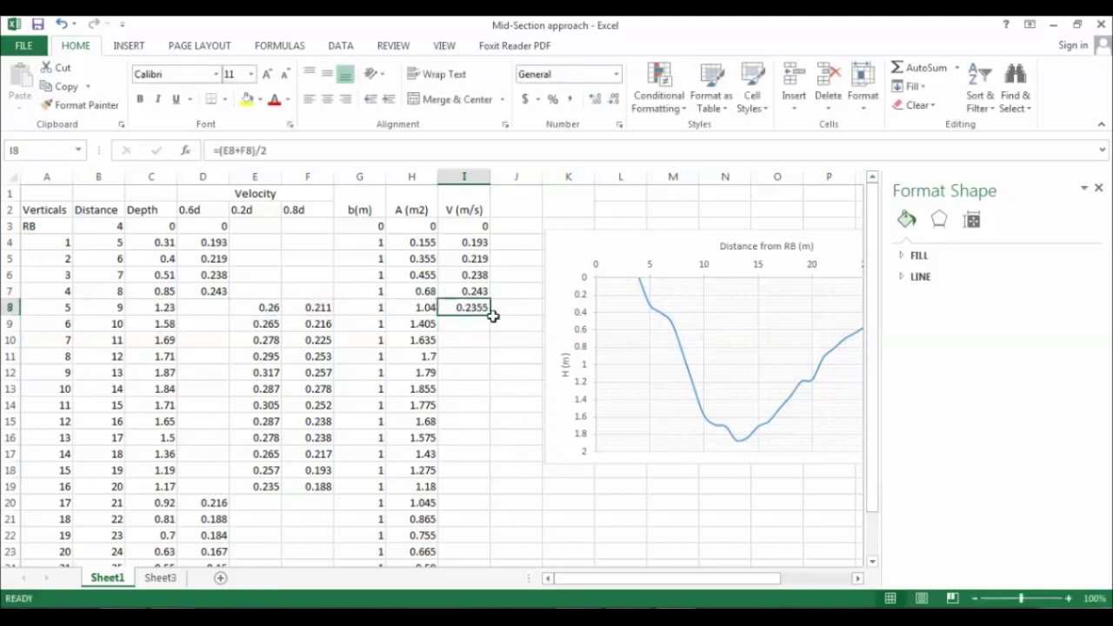
{"action": "left_click_drag", "start_coordinate": [491, 316], "coordinate": [481, 540]}
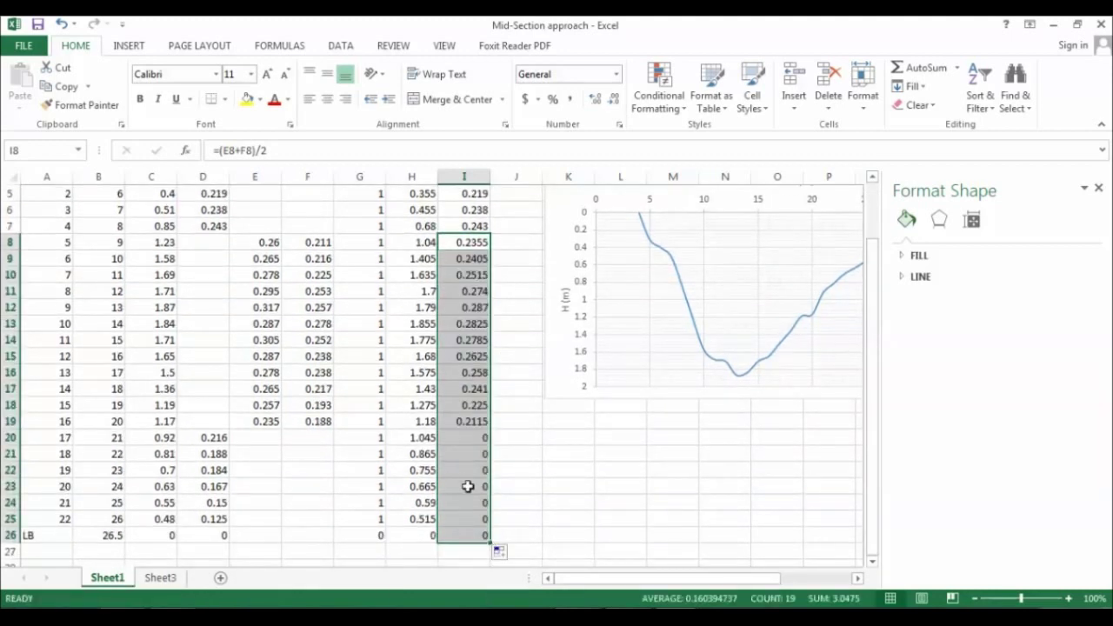
Replace the formula in I20 with =D20 to take over the 0.6d velocity and fill it down to I26
{"action": "left_click", "coordinate": [466, 438]}
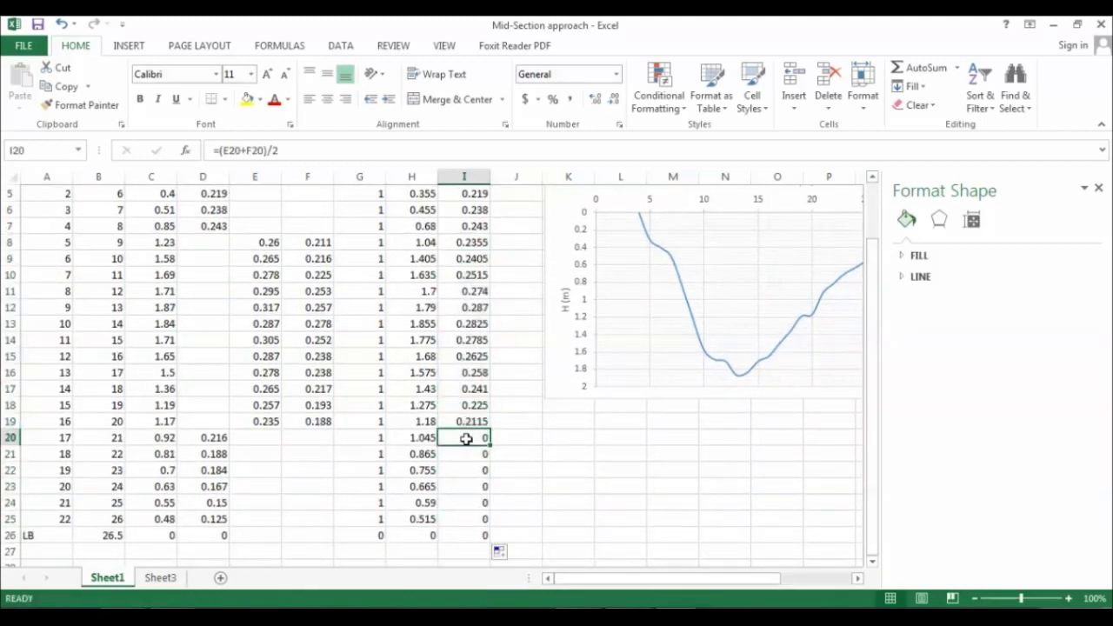
{"action": "type", "text": "="}
{"action": "left_click", "coordinate": [215, 437]}
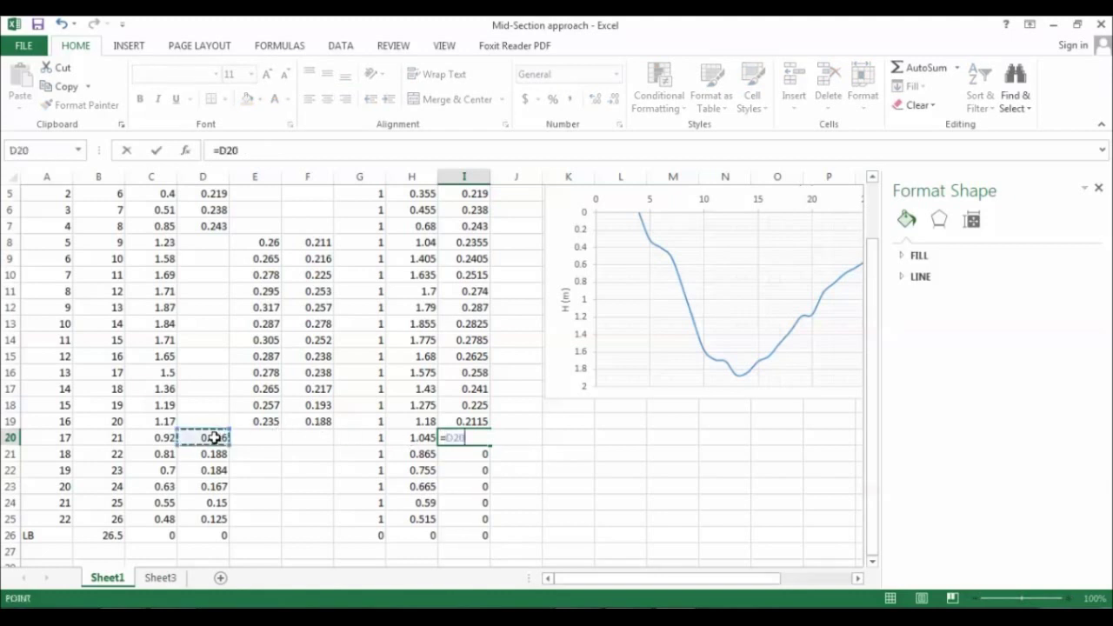
{"action": "key", "text": "Return"}
{"action": "left_click", "coordinate": [485, 437]}
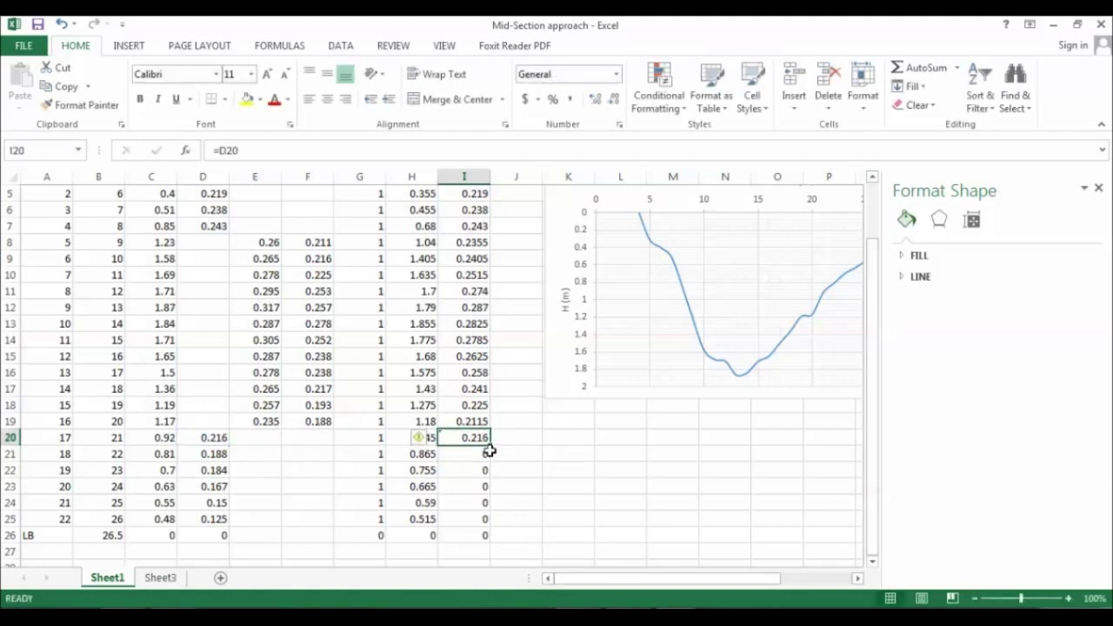
{"action": "left_click_drag", "start_coordinate": [490, 446], "coordinate": [489, 522]}
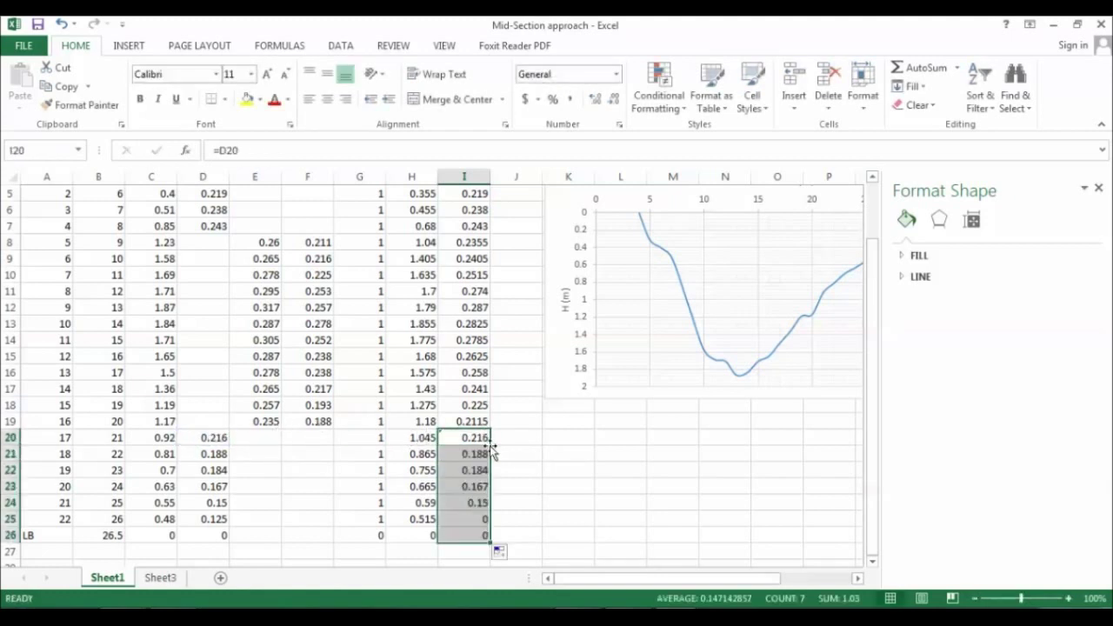
{"action": "left_click", "coordinate": [536, 517]}
Merge cells J1:J2 and enter the column header "Q (m3/s)" there
{"action": "left_click_drag", "start_coordinate": [867, 308], "coordinate": [867, 249]}
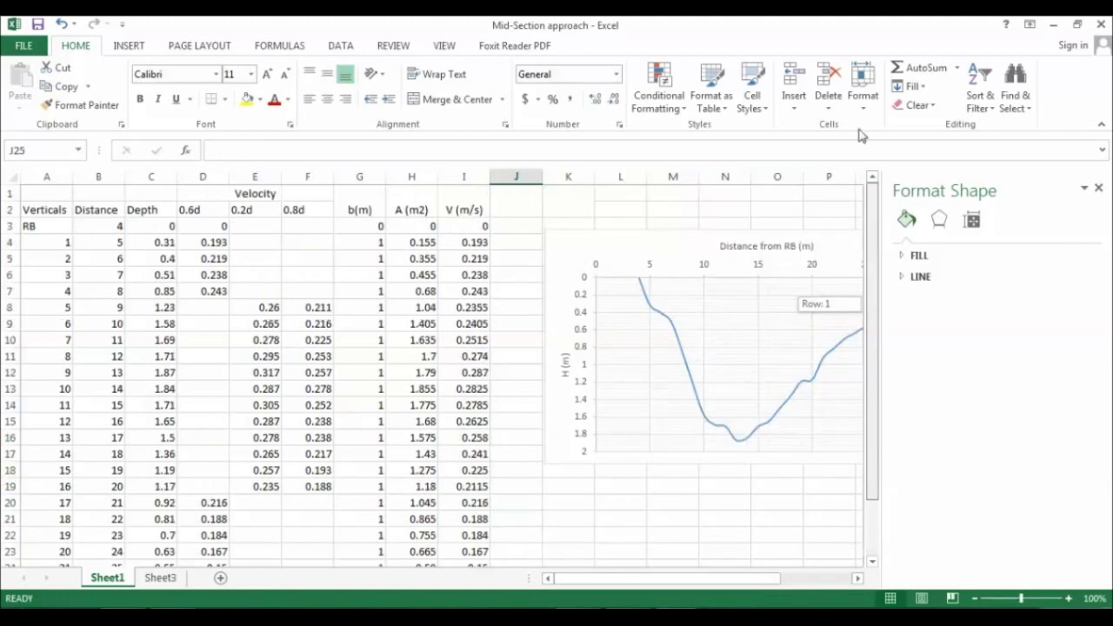
{"action": "left_click_drag", "start_coordinate": [405, 193], "coordinate": [450, 206]}
{"action": "key", "text": "F4"}
{"action": "key", "text": "F4"}
{"action": "left_click_drag", "start_coordinate": [513, 193], "coordinate": [509, 208]}
{"action": "key", "text": "F4"}
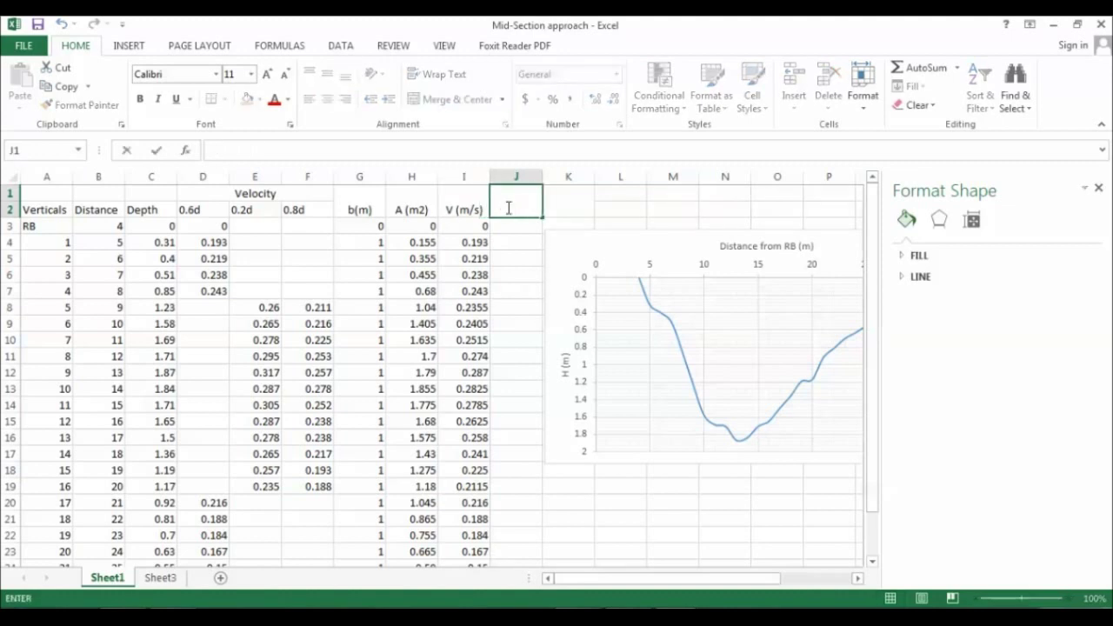
{"action": "type", "text": "Q (m3/s)"}
{"action": "key", "text": "Return"}
Calculate the discharge per vertical with =H3*I3 in J3 and fill the formula down to J26
{"action": "type", "text": "="}
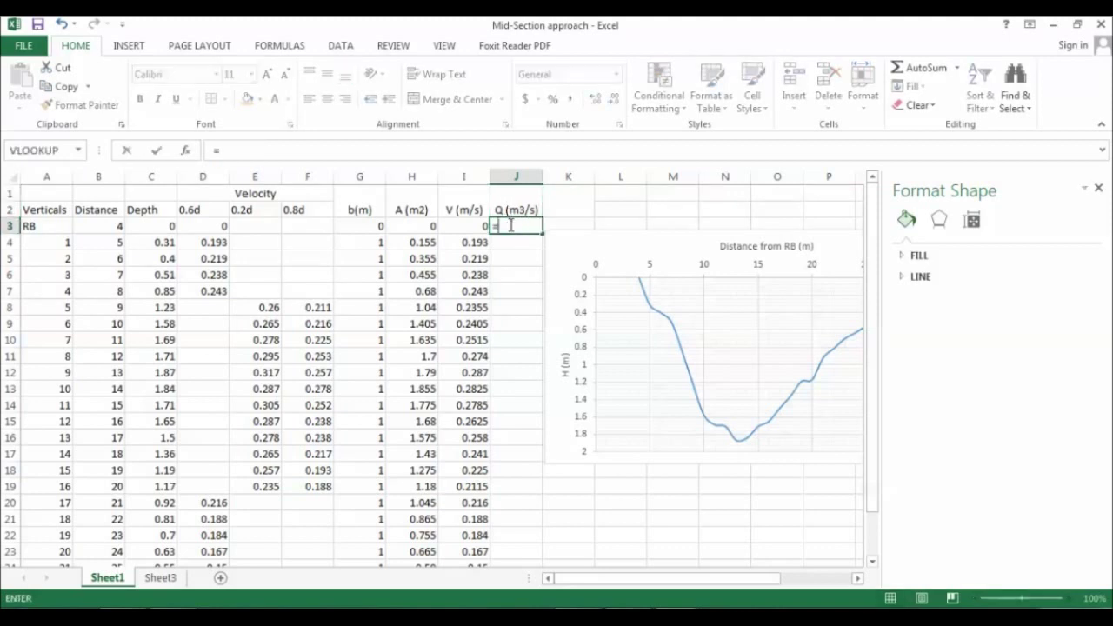
{"action": "left_click", "coordinate": [414, 227]}
{"action": "type", "text": "*"}
{"action": "left_click", "coordinate": [464, 224]}
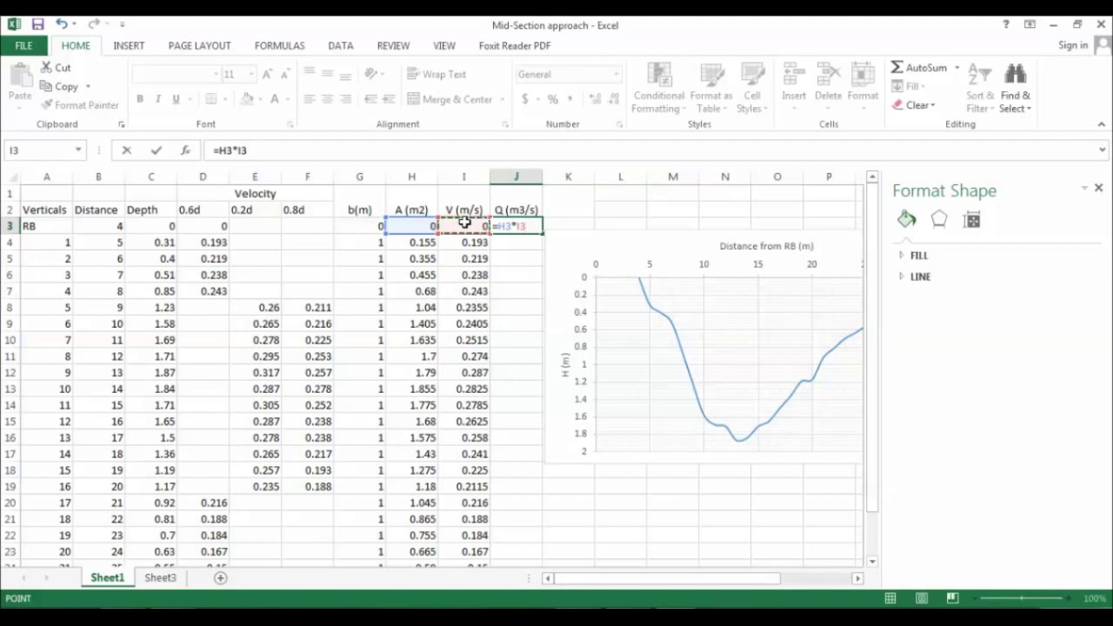
{"action": "key", "text": "ctrl+Return"}
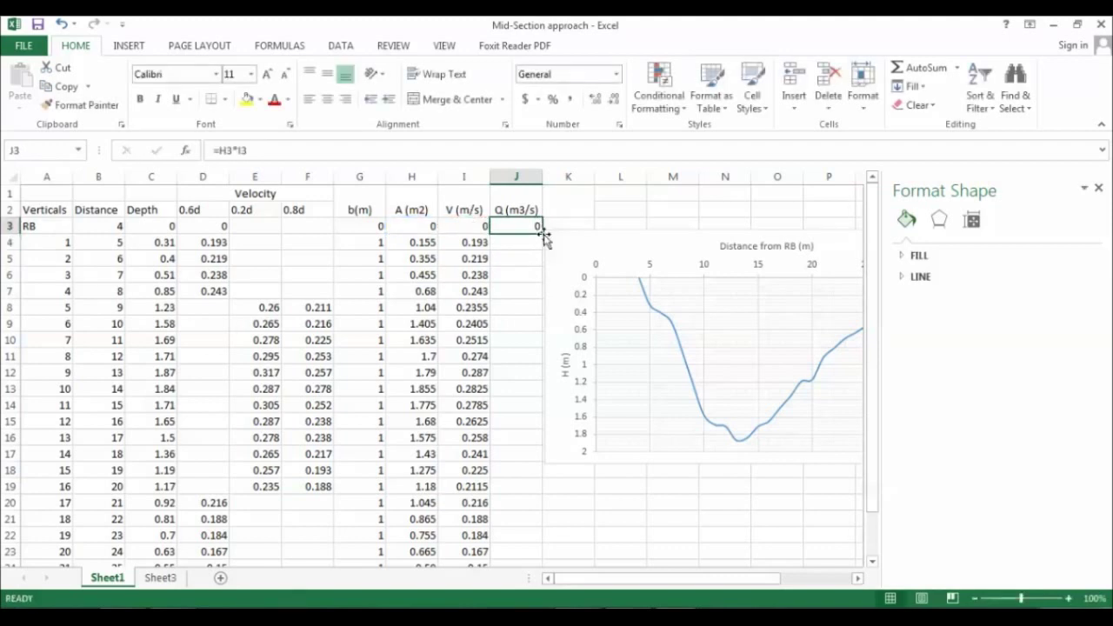
{"action": "double_click", "coordinate": [540, 232]}
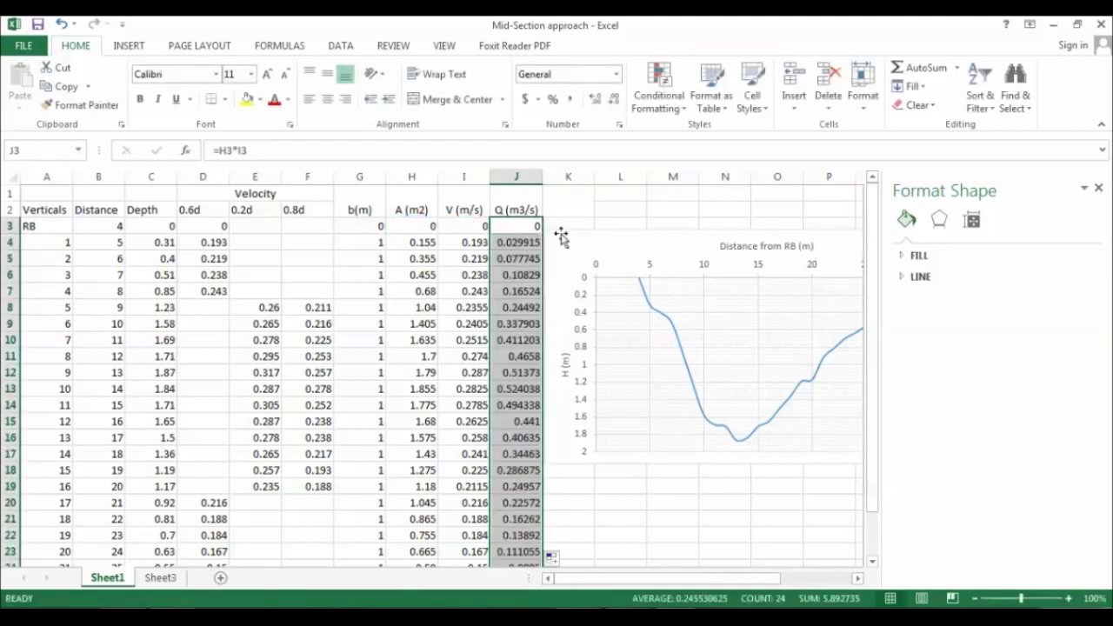
Move the cross-section chart away from the discharge column and total J3:J26 with a Sum in J27
{"action": "left_click", "coordinate": [723, 299]}
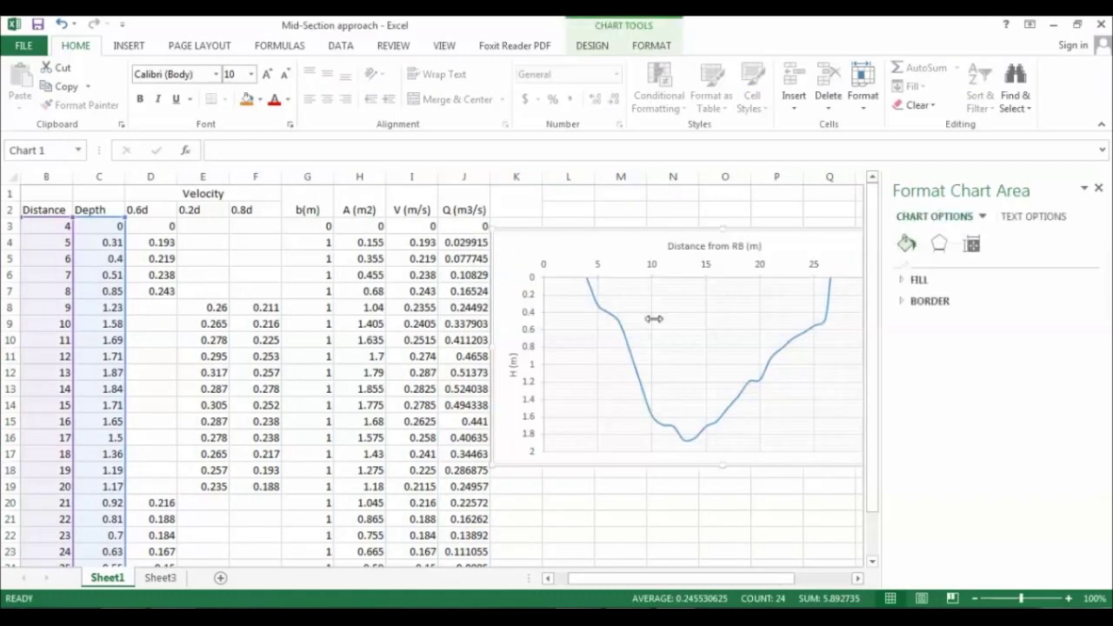
{"action": "left_click_drag", "start_coordinate": [513, 238], "coordinate": [658, 256]}
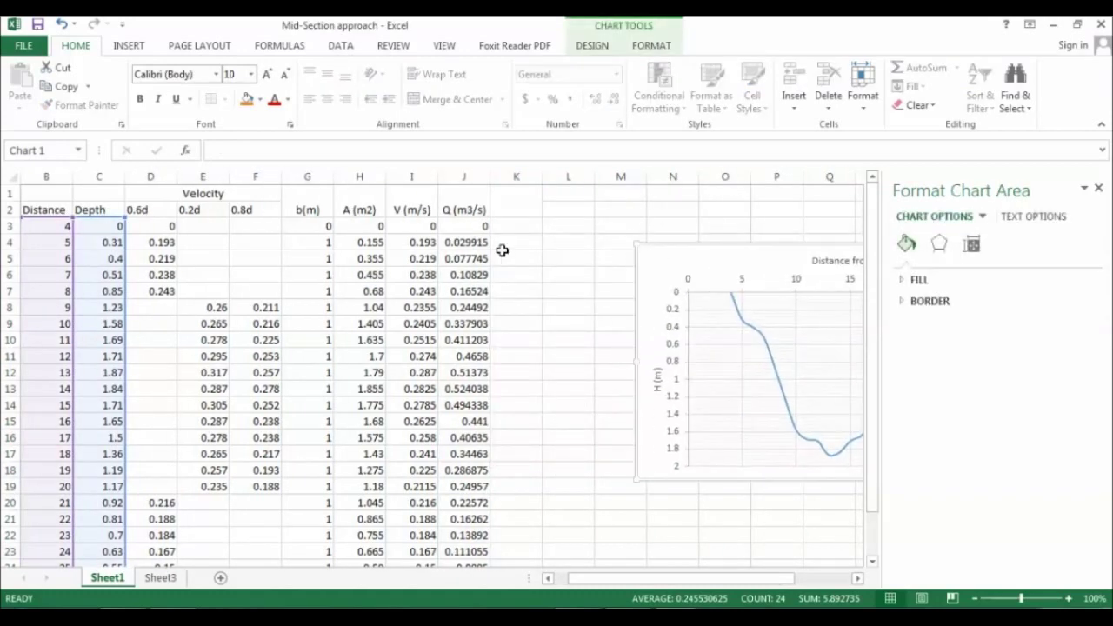
{"action": "left_click_drag", "start_coordinate": [469, 225], "coordinate": [459, 532]}
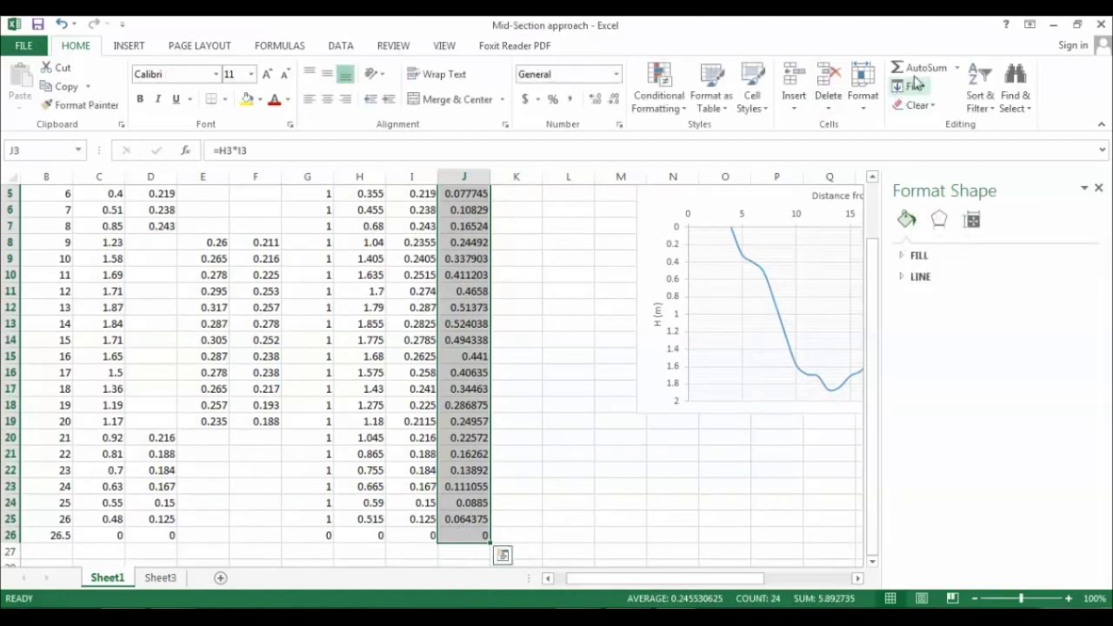
{"action": "left_click", "coordinate": [957, 67]}
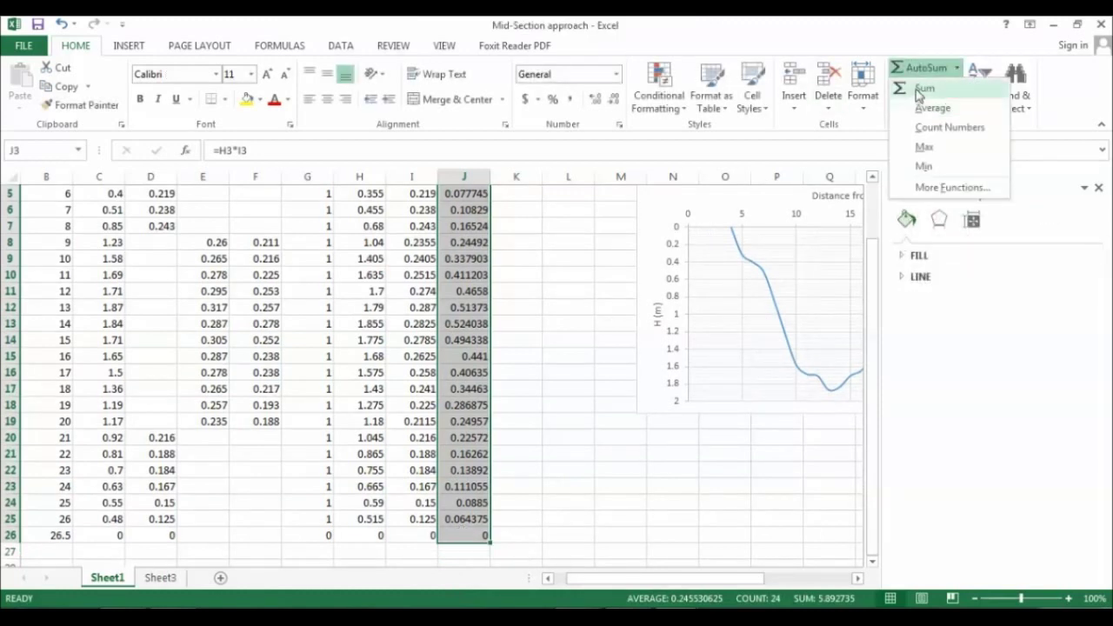
{"action": "left_click", "coordinate": [920, 93]}
{"action": "left_click_drag", "start_coordinate": [872, 261], "coordinate": [880, 374]}
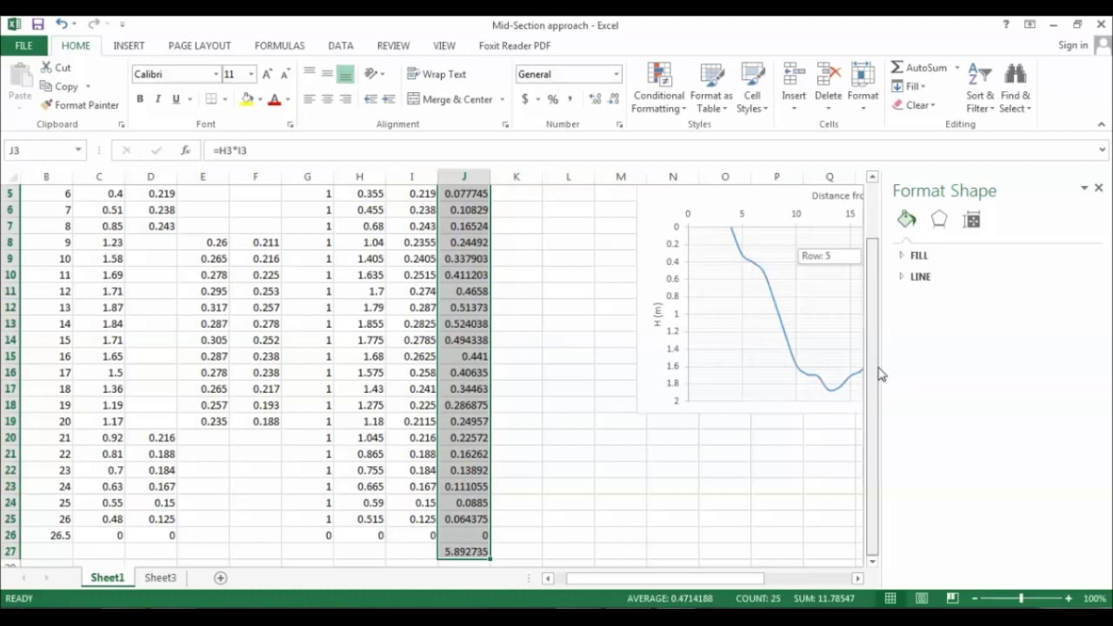
{"action": "left_click", "coordinate": [457, 552]}
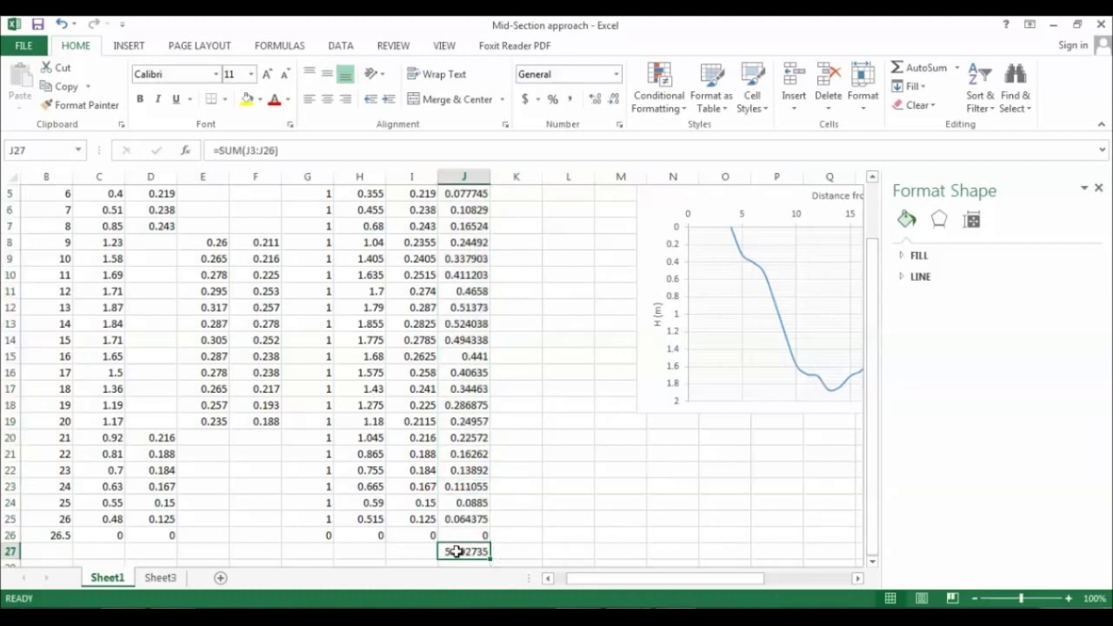
Plot velocity I3:I26 against distance B3:B26 as a scatter chart with smooth lines and place it below the cross-section chart
{"action": "left_click_drag", "start_coordinate": [867, 373], "coordinate": [876, 240]}
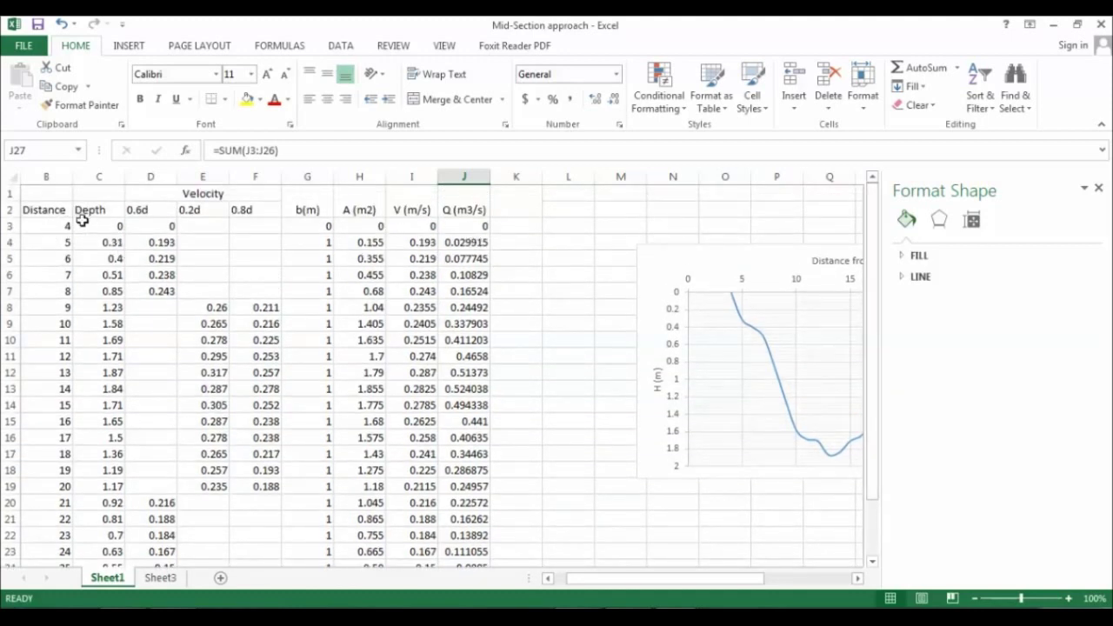
{"action": "left_click_drag", "start_coordinate": [61, 226], "coordinate": [50, 527]}
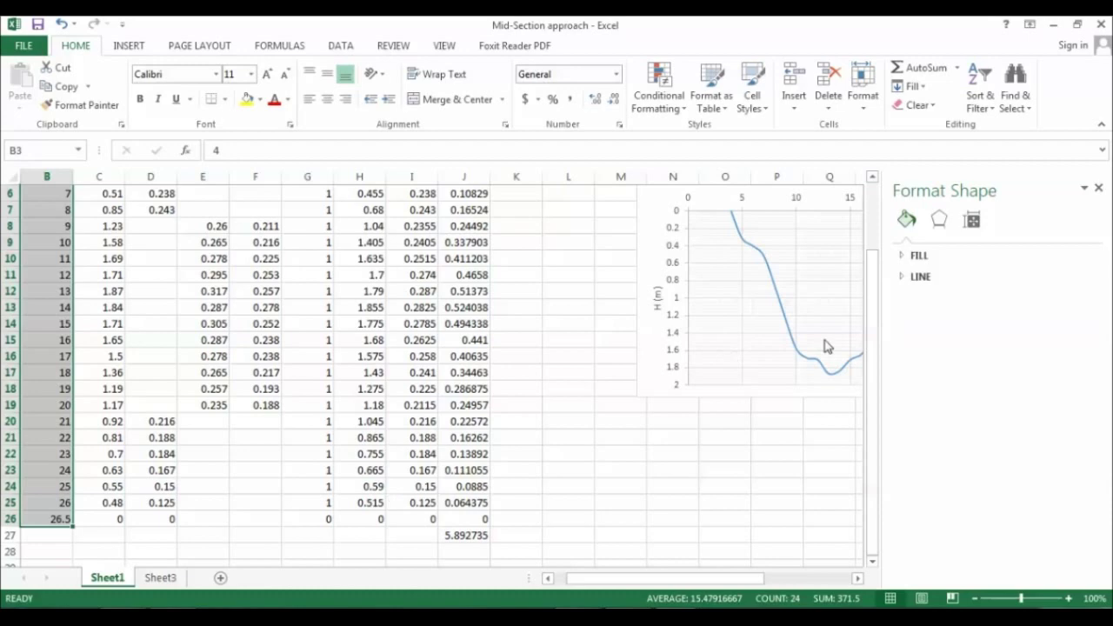
{"action": "left_click_drag", "start_coordinate": [872, 339], "coordinate": [872, 270]}
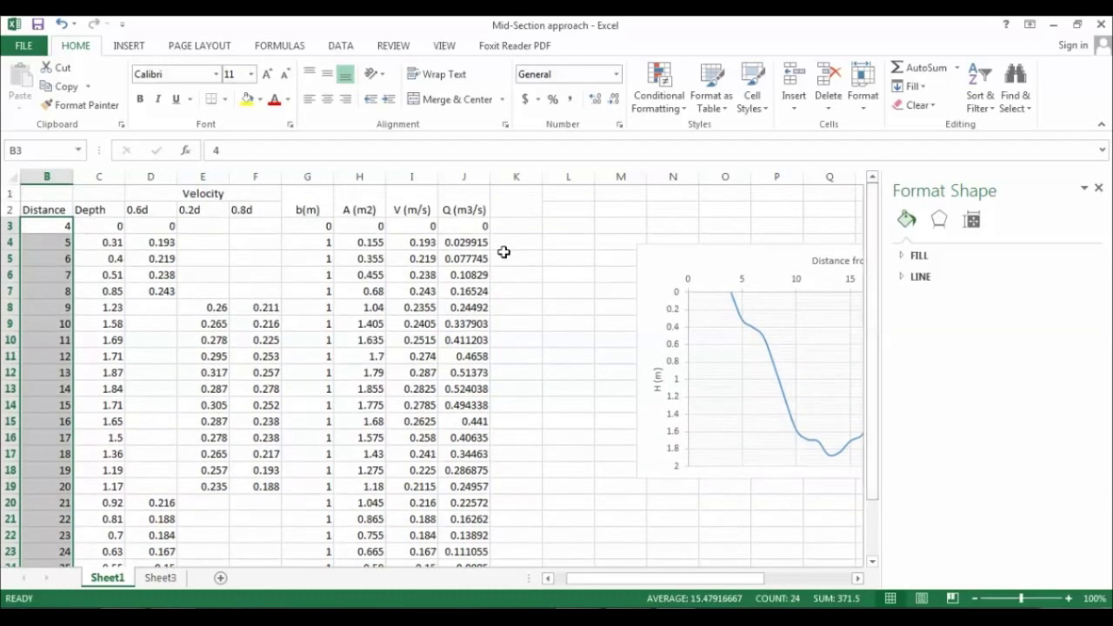
{"action": "left_click_drag", "start_coordinate": [412, 222], "coordinate": [418, 514]}
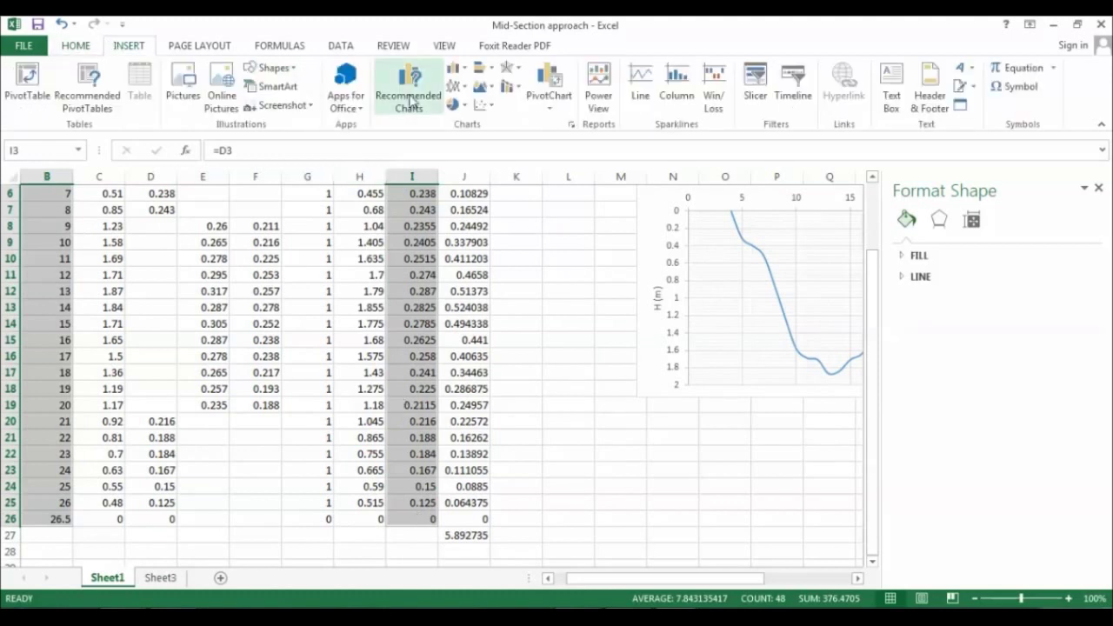
{"action": "left_click", "coordinate": [485, 106]}
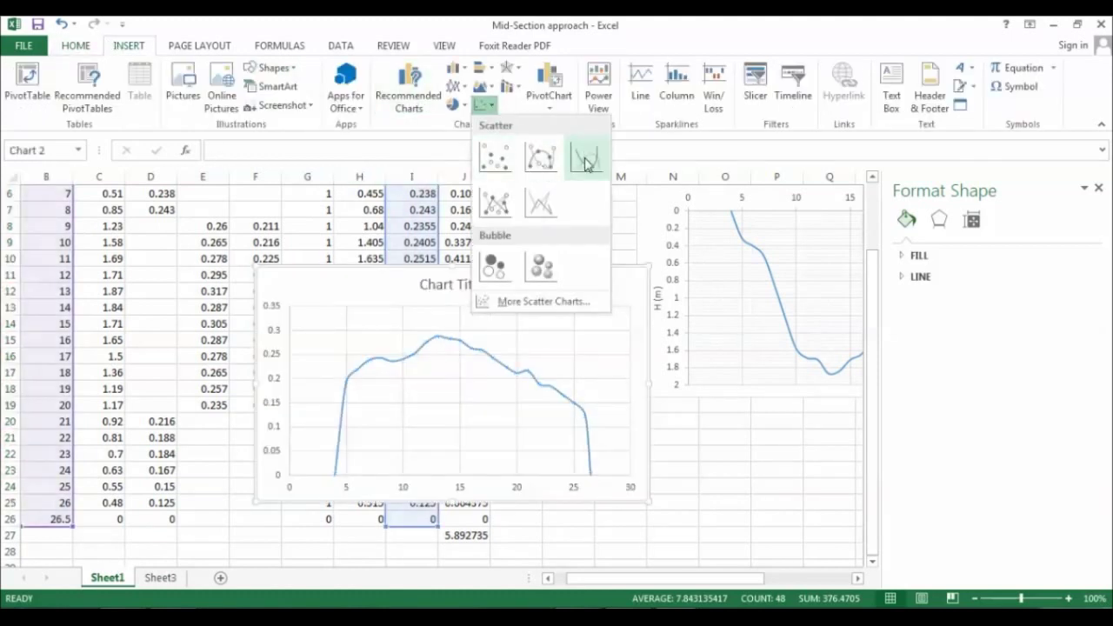
{"action": "left_click", "coordinate": [584, 156]}
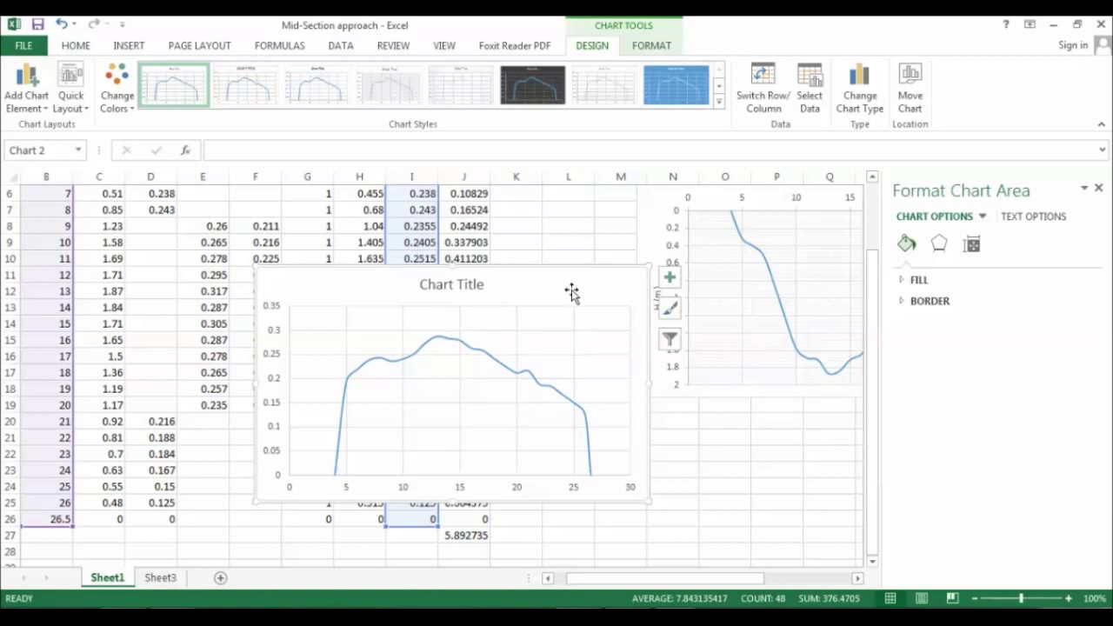
{"action": "left_click_drag", "start_coordinate": [578, 296], "coordinate": [841, 492]}
Plot discharge J3:J26 against distance B3:B26 as a scatter chart with smooth lines
{"action": "left_click", "coordinate": [454, 516]}
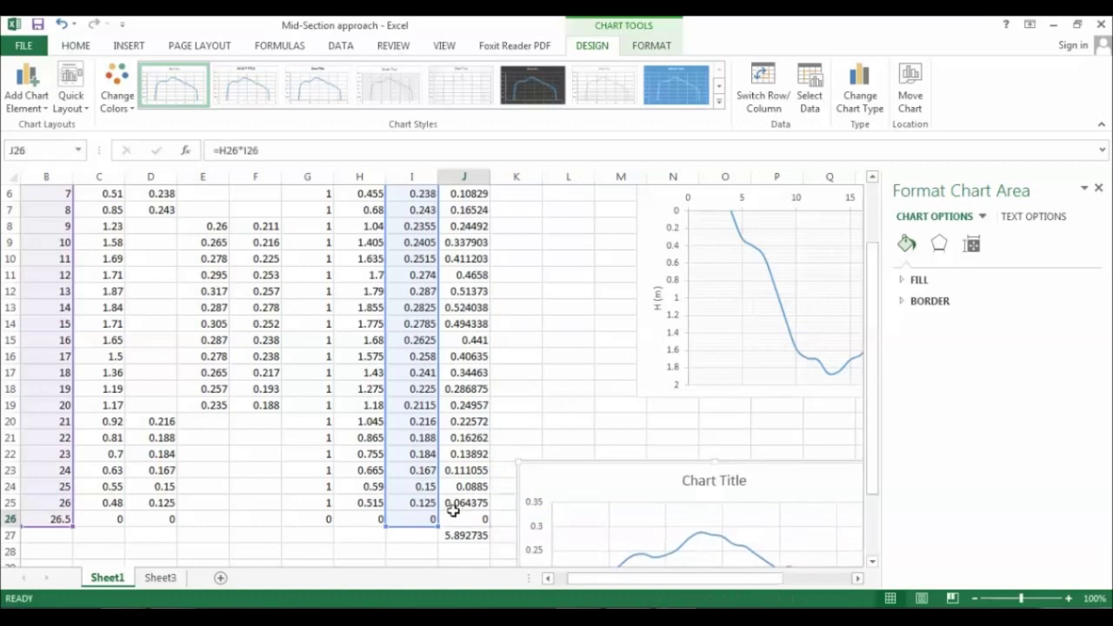
{"action": "left_click_drag", "start_coordinate": [54, 519], "coordinate": [55, 224]}
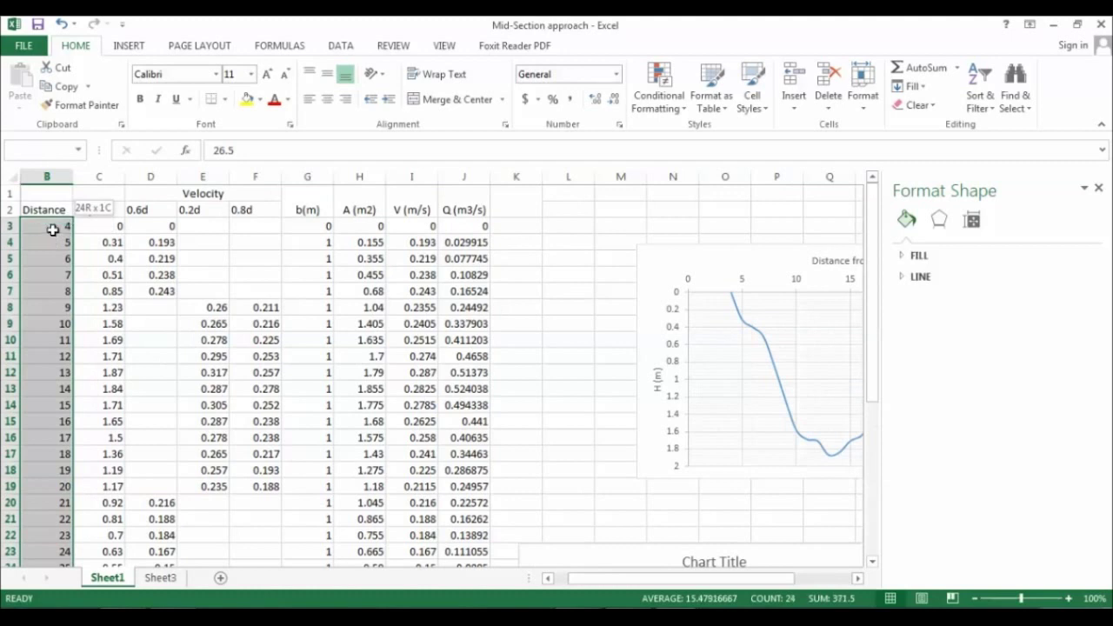
{"action": "left_click_drag", "start_coordinate": [466, 230], "coordinate": [470, 513]}
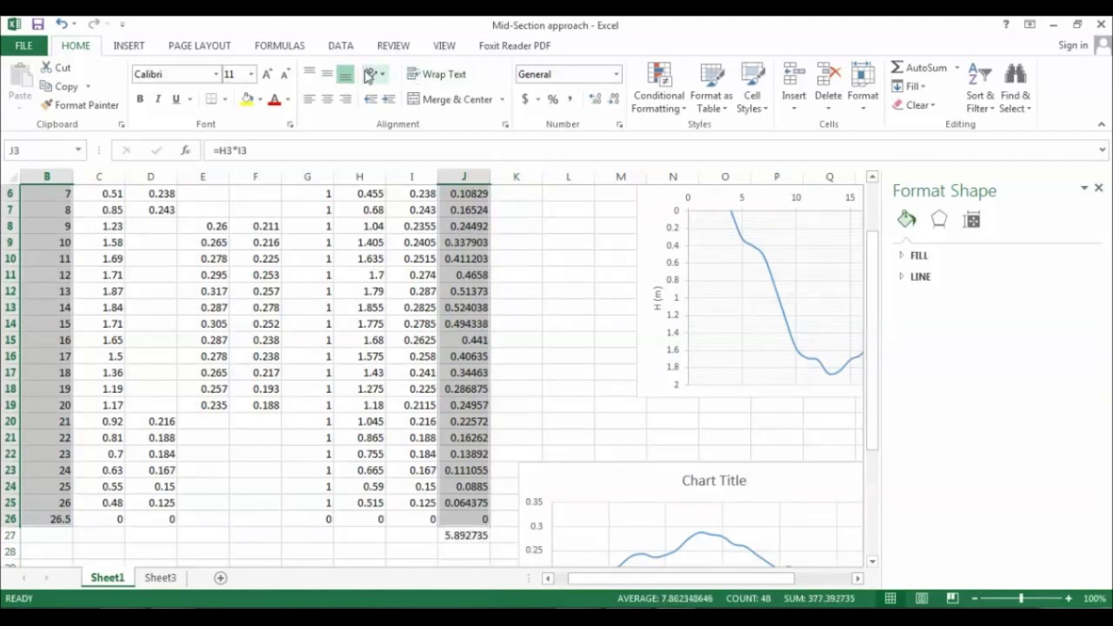
{"action": "left_click", "coordinate": [148, 47]}
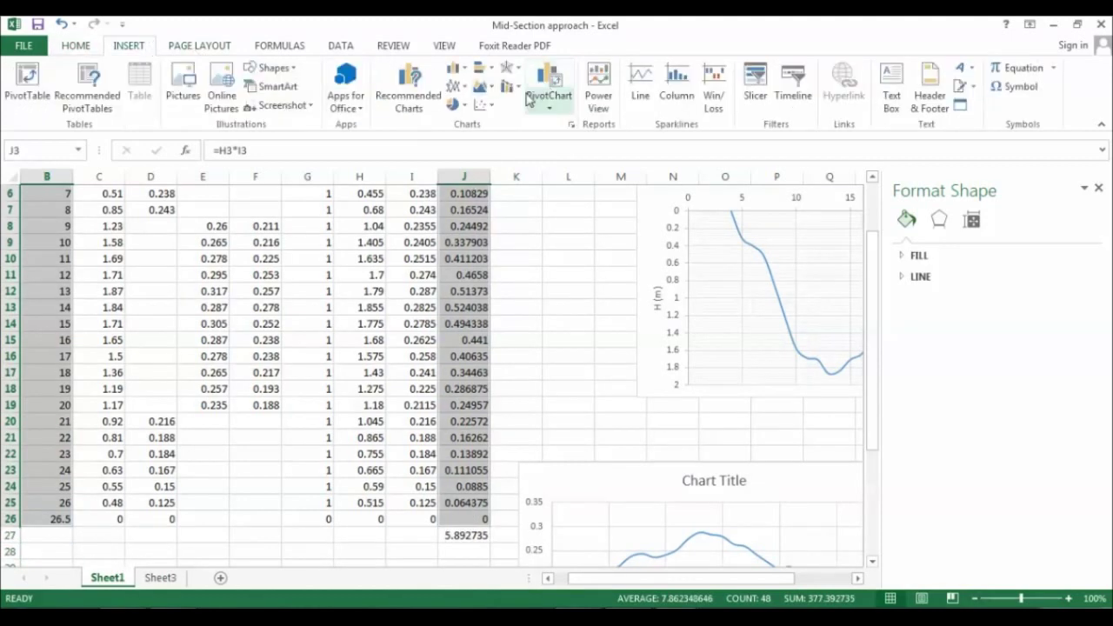
{"action": "left_click", "coordinate": [484, 105]}
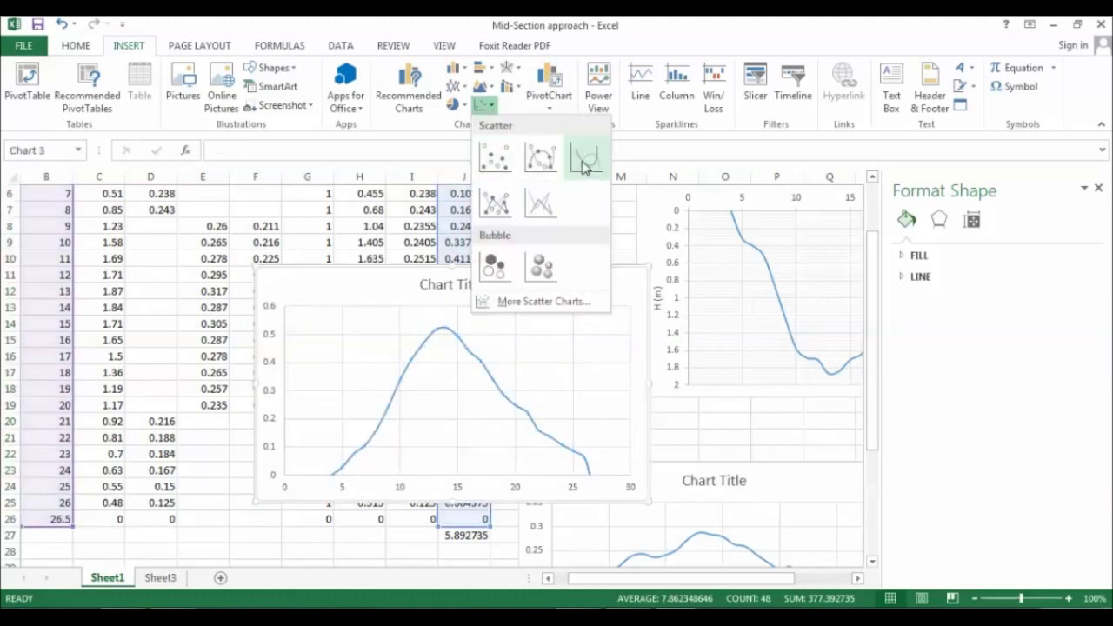
{"action": "left_click", "coordinate": [586, 157]}
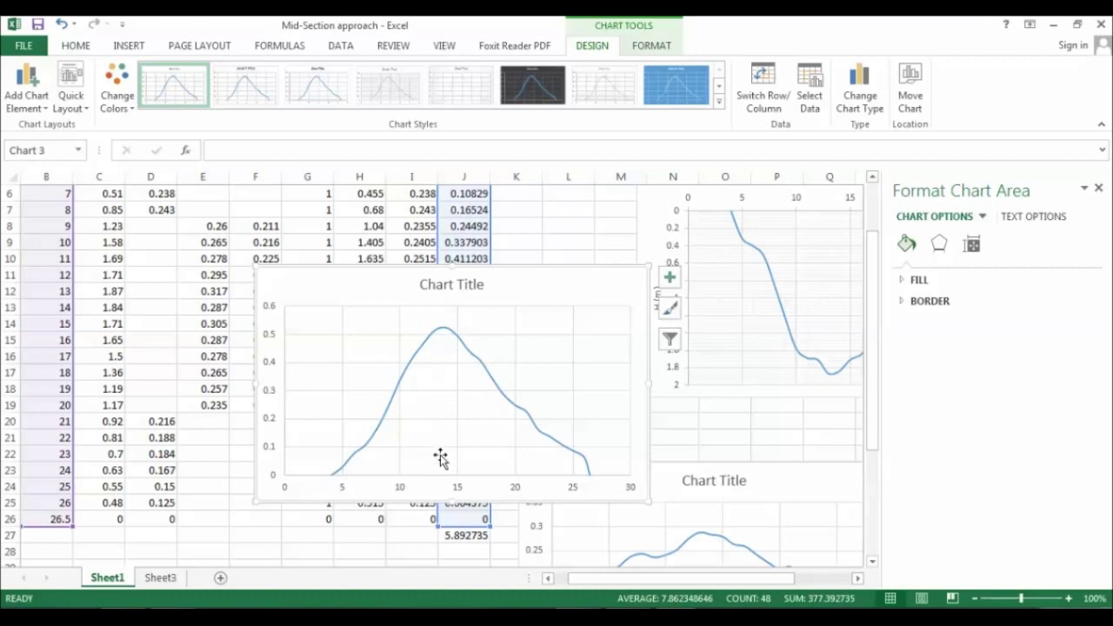
{"action": "mouse_move", "coordinate": [446, 332]}
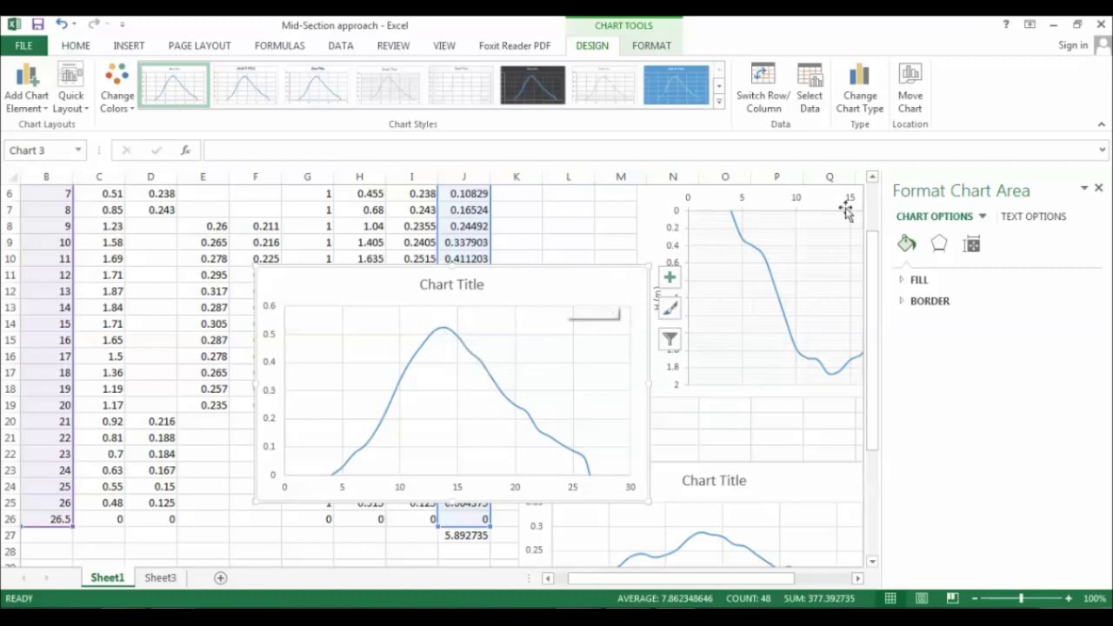
Close the Mid-Section approach workbook and open the Area-Elevation Curve workbook from the Excercise-Excel folder
{"action": "left_click", "coordinate": [1099, 189]}
{"action": "left_click_drag", "start_coordinate": [1105, 279], "coordinate": [1105, 195]}
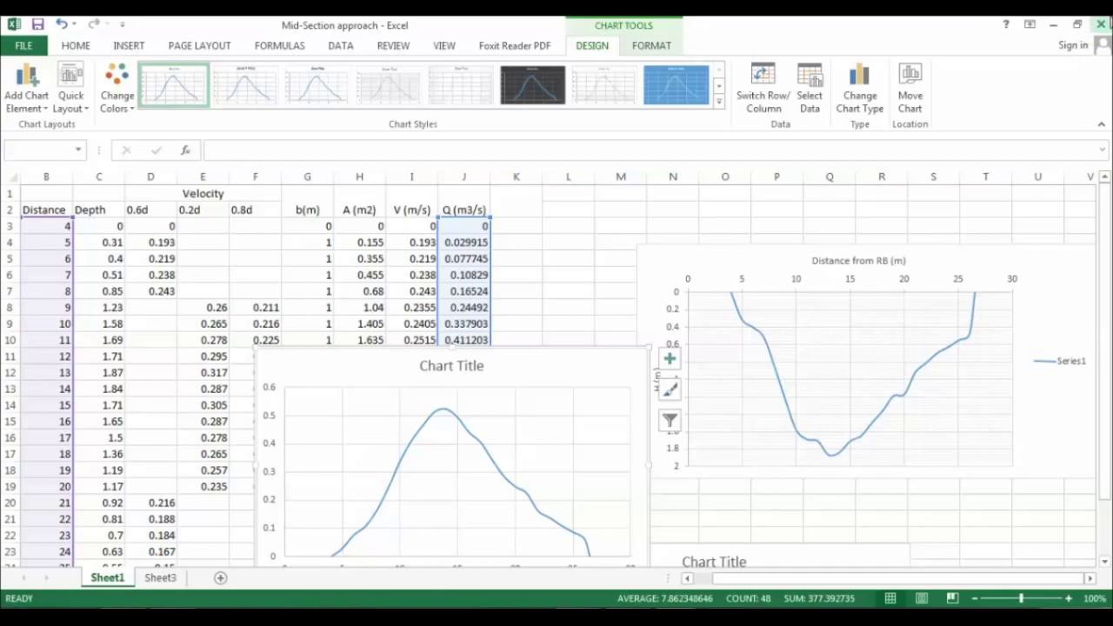
{"action": "left_click", "coordinate": [1100, 24]}
{"action": "left_click", "coordinate": [563, 350]}
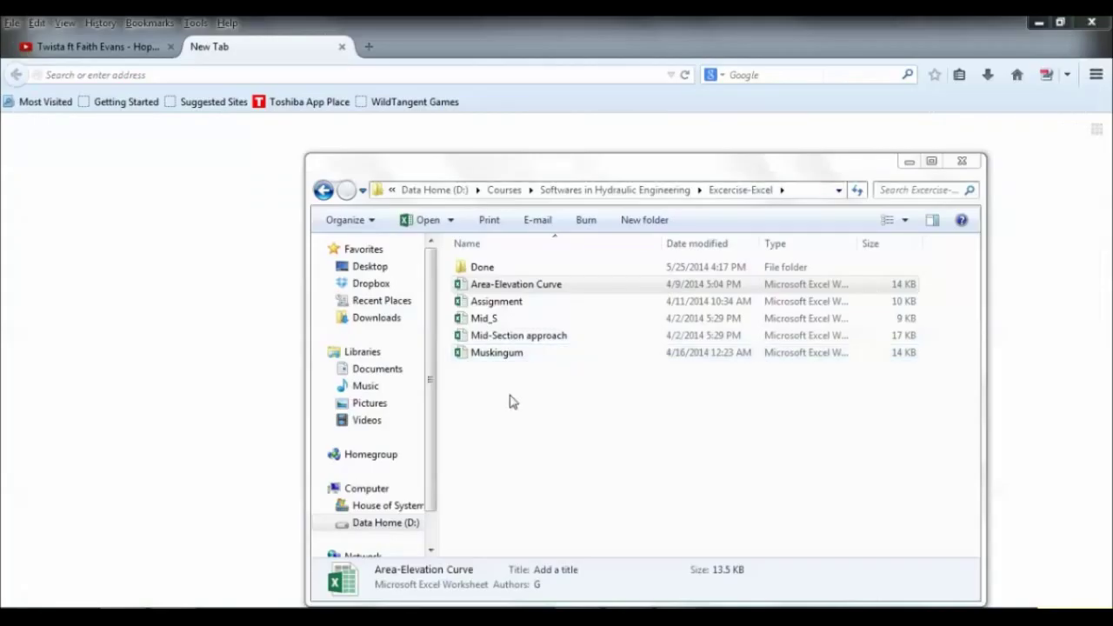
{"action": "double_click", "coordinate": [492, 285]}
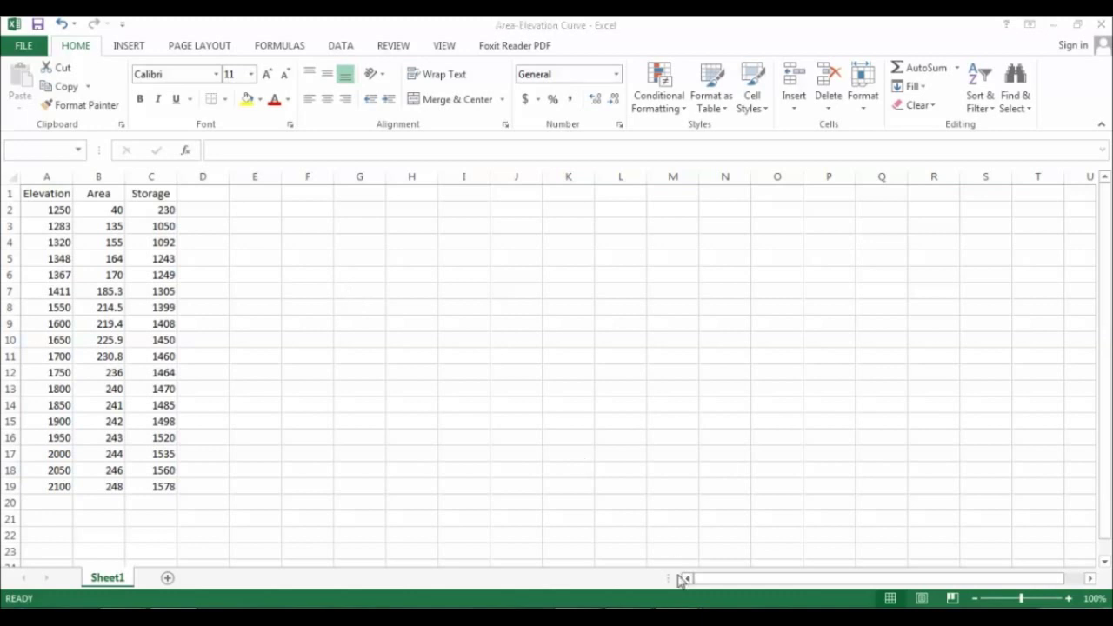
{"action": "left_click", "coordinate": [592, 360]}
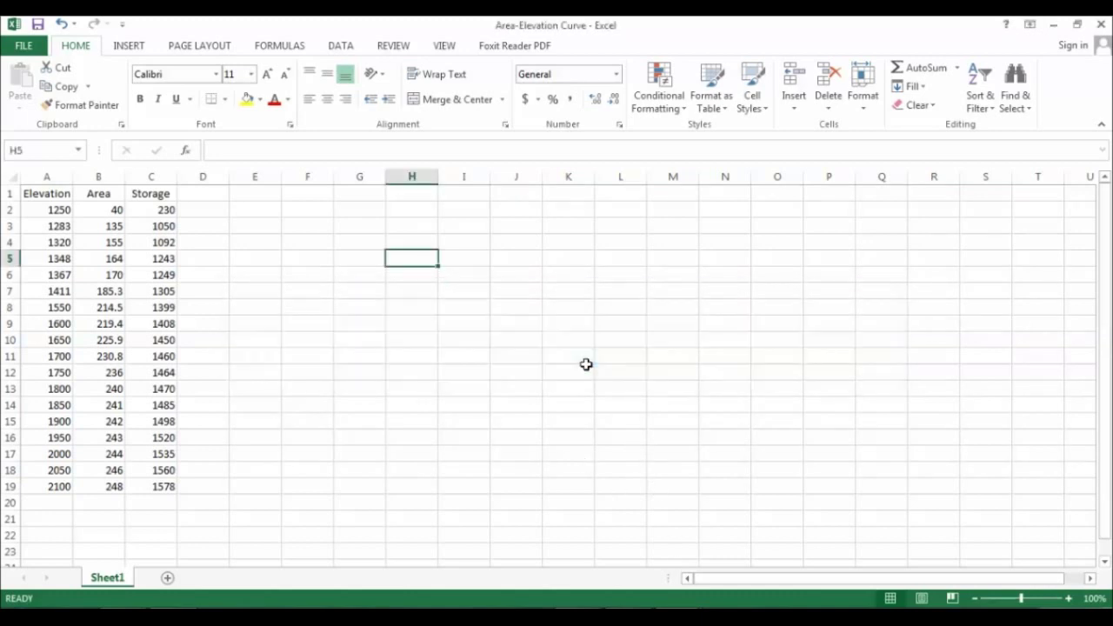
Review the Elevation, Area and Storage data columns
{"action": "left_click", "coordinate": [298, 243]}
{"action": "left_click", "coordinate": [195, 196]}
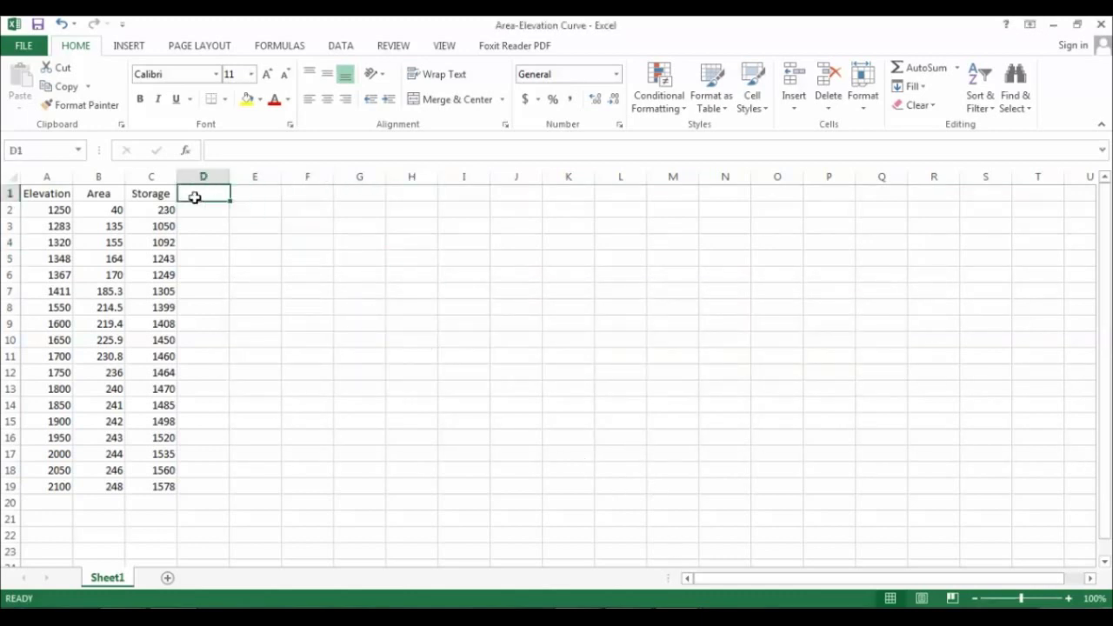
{"action": "left_click", "coordinate": [44, 179]}
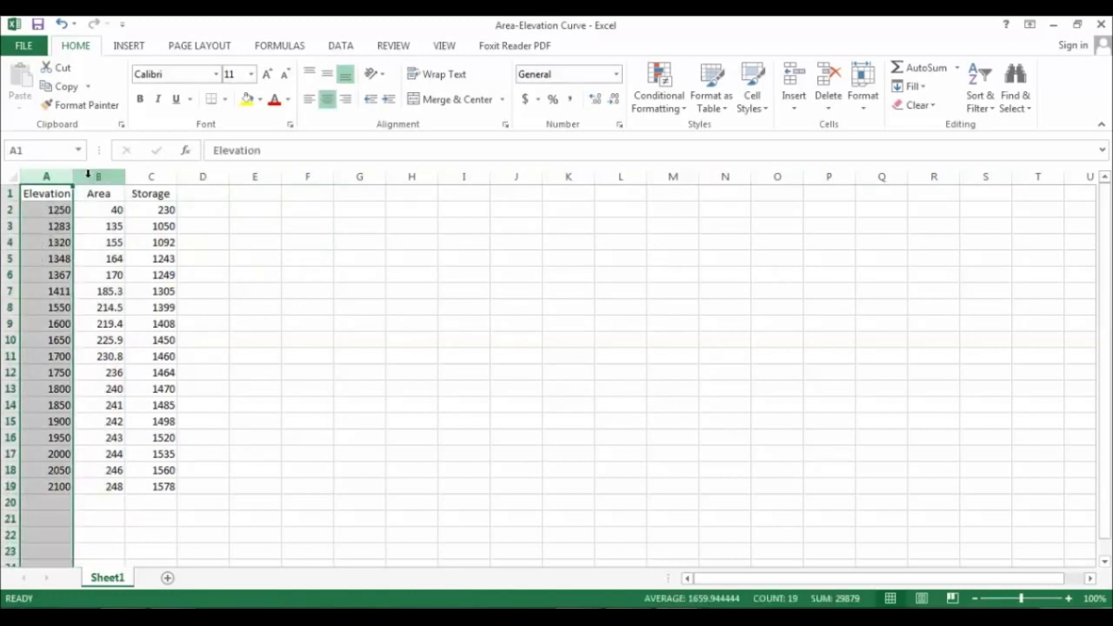
{"action": "left_click", "coordinate": [88, 174]}
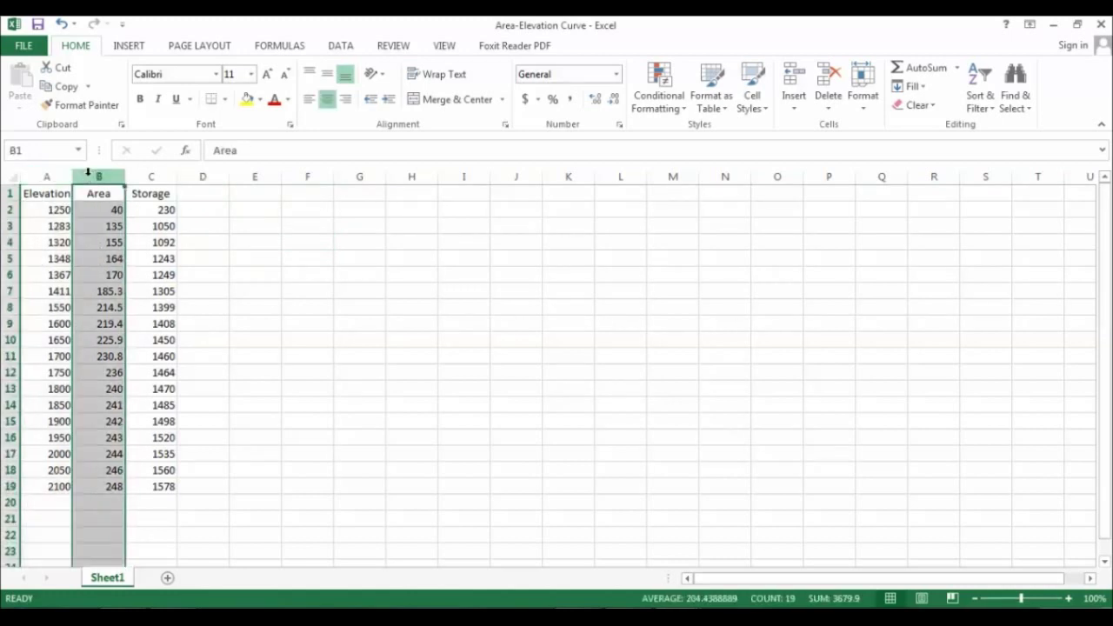
{"action": "left_click", "coordinate": [103, 212]}
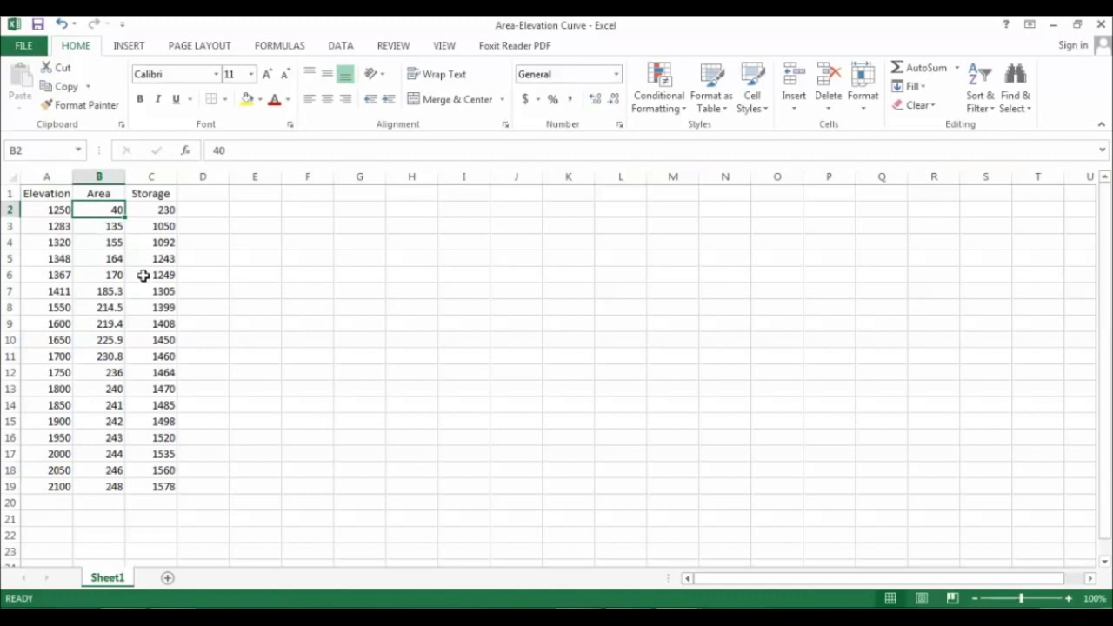
{"action": "left_click", "coordinate": [145, 210]}
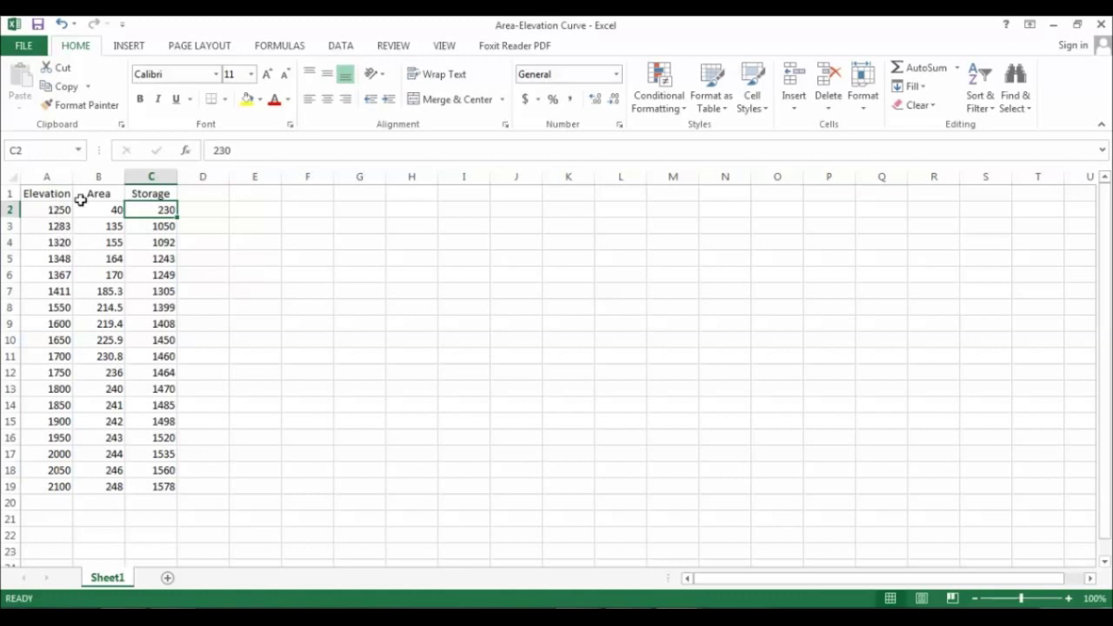
Plot area B2:B19 against elevation A2:A19 as a scatter chart with smooth lines
{"action": "left_click_drag", "start_coordinate": [65, 204], "coordinate": [115, 212]}
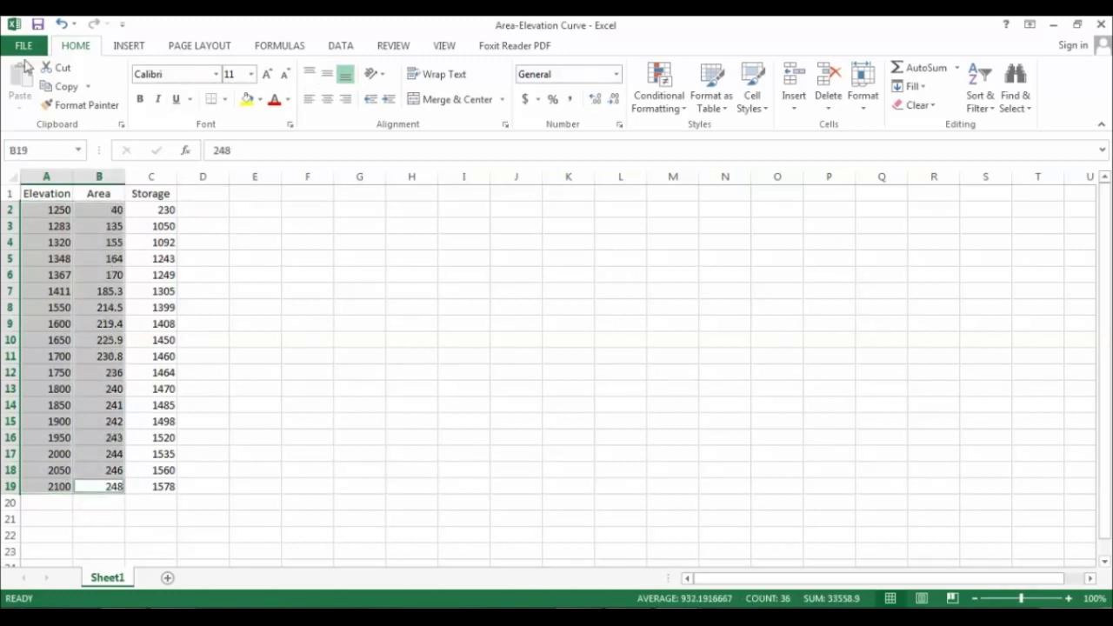
{"action": "left_click", "coordinate": [127, 46]}
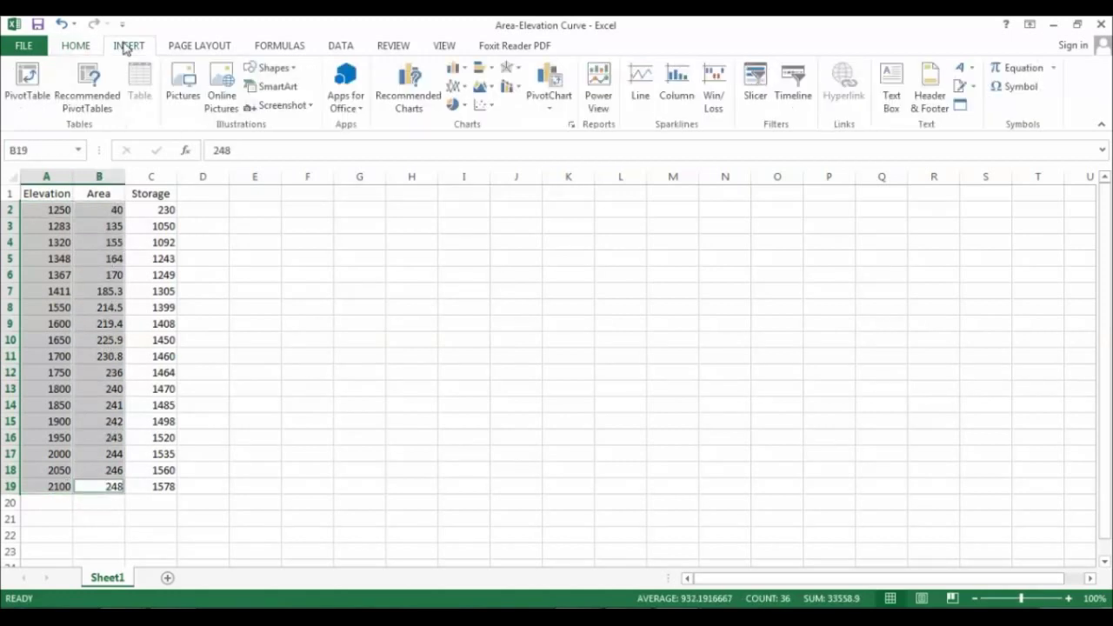
{"action": "left_click", "coordinate": [494, 106]}
{"action": "left_click", "coordinate": [584, 158]}
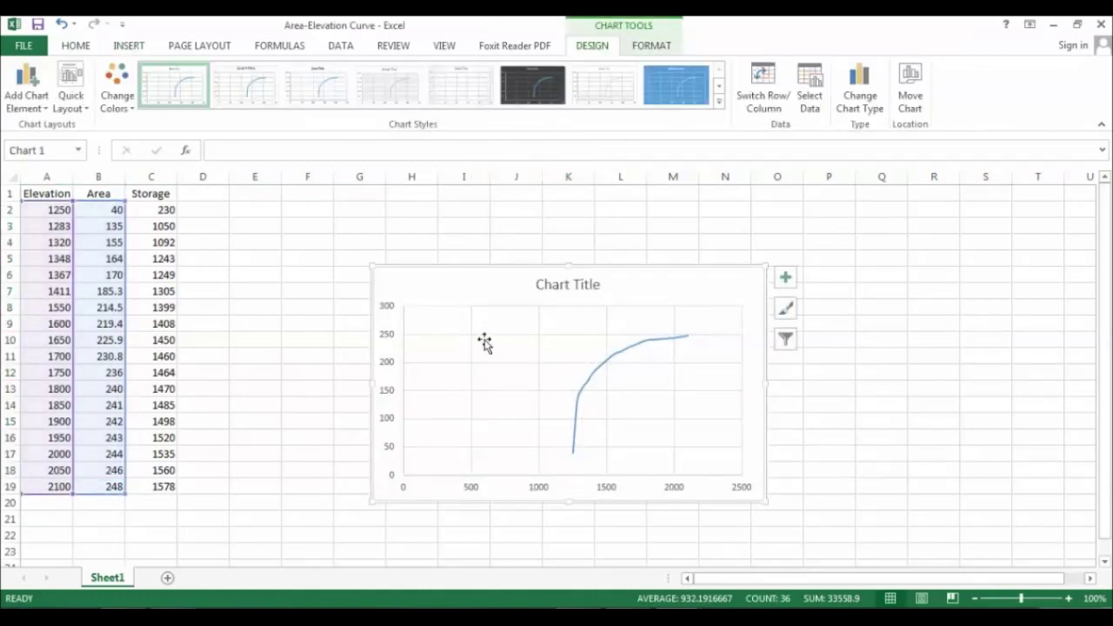
Add a second chart series with elevation A2:A19 as X values and storage C2:C19 as Y values
{"action": "right_click", "coordinate": [459, 292]}
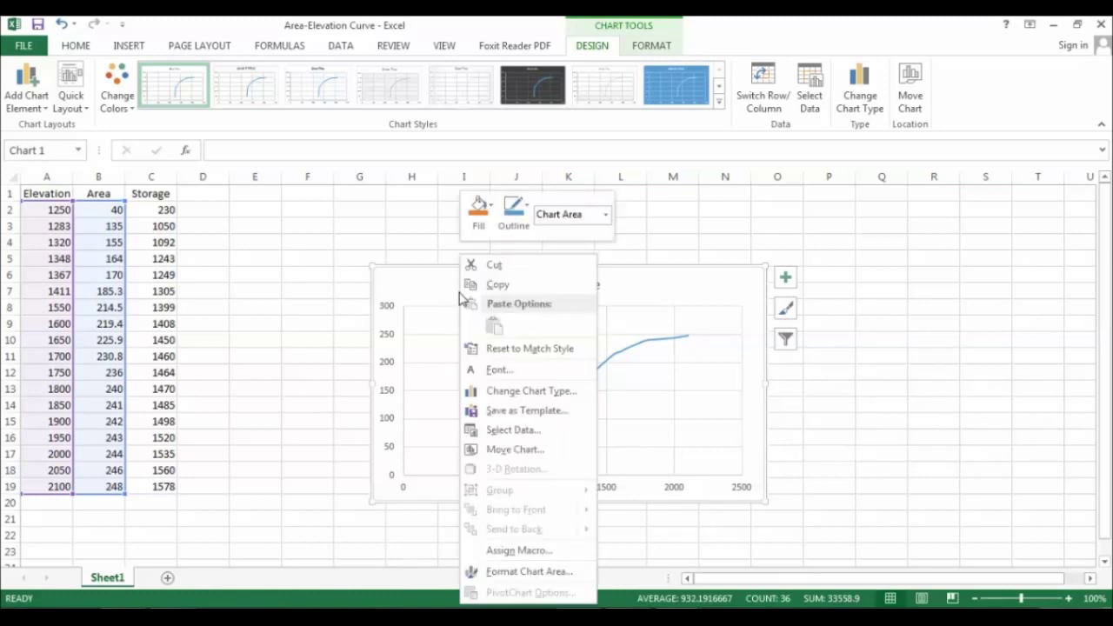
{"action": "left_click", "coordinate": [498, 427]}
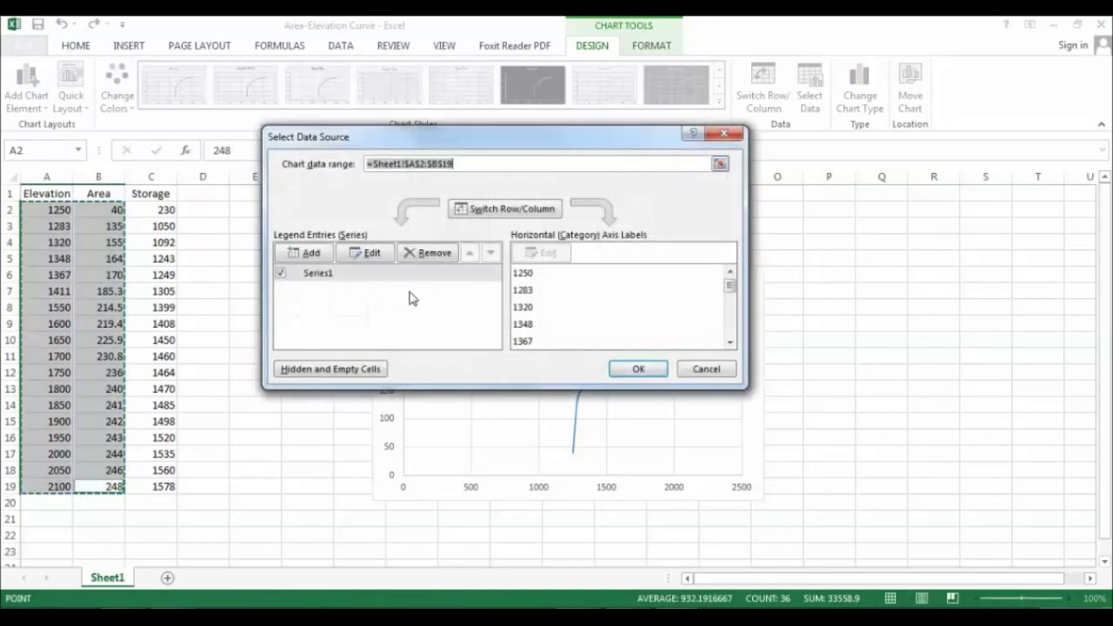
{"action": "left_click", "coordinate": [303, 253]}
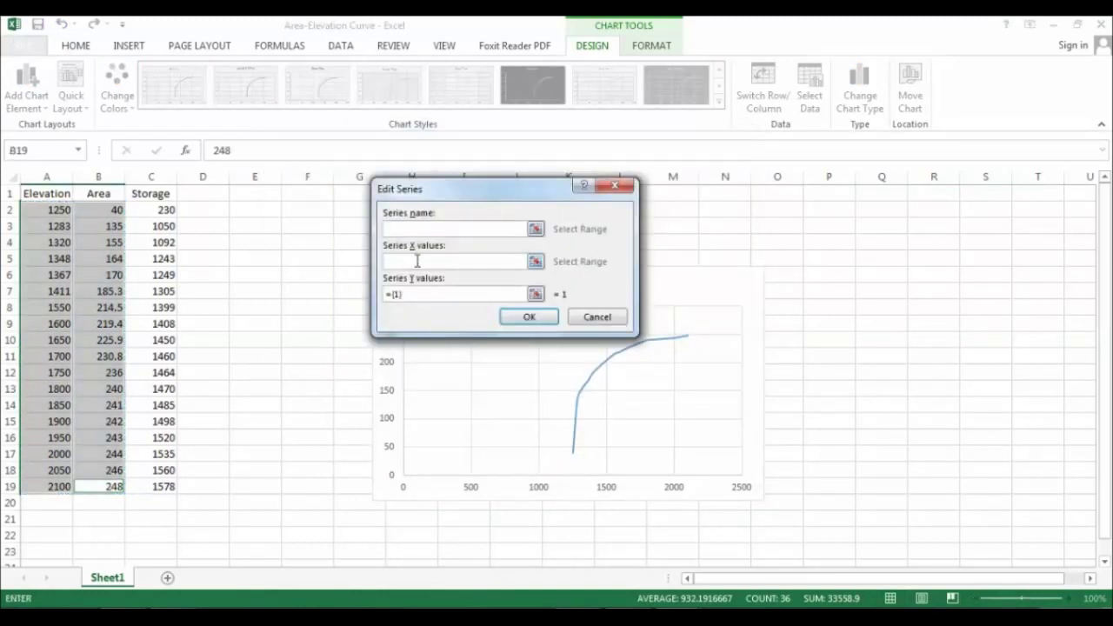
{"action": "left_click_drag", "start_coordinate": [48, 210], "coordinate": [45, 486]}
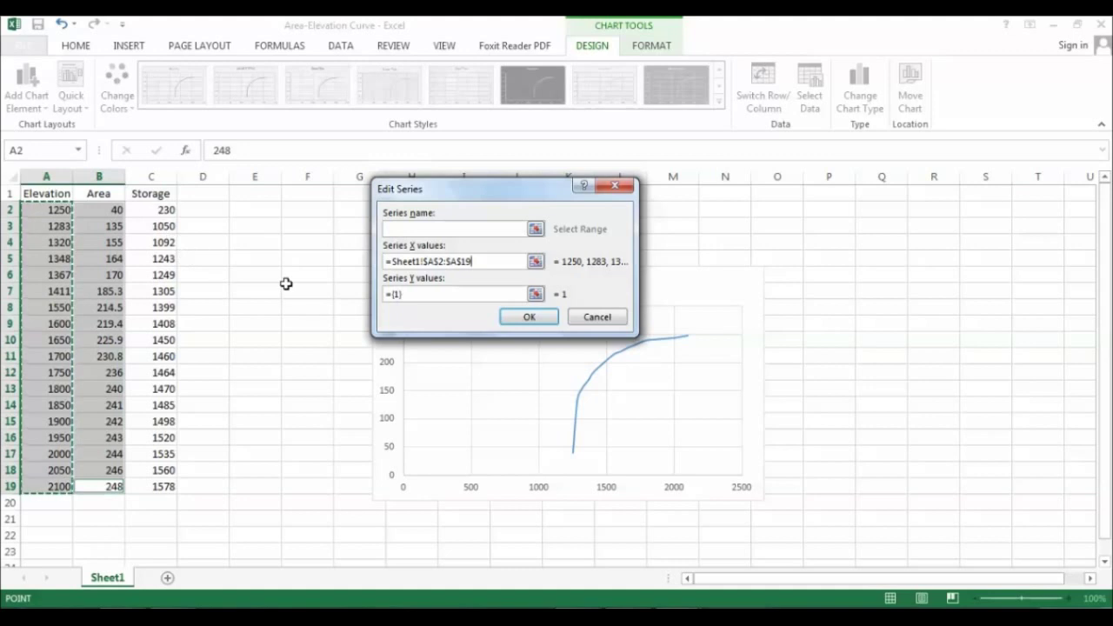
{"action": "left_click", "coordinate": [535, 294]}
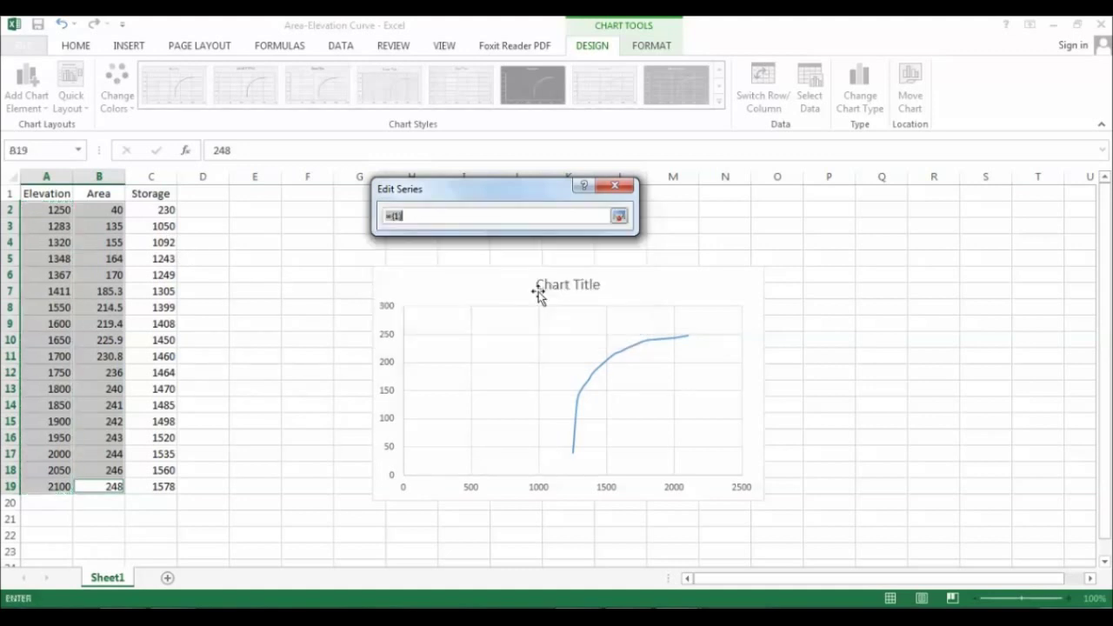
{"action": "left_click", "coordinate": [166, 210]}
{"action": "left_click_drag", "start_coordinate": [165, 211], "coordinate": [161, 488]}
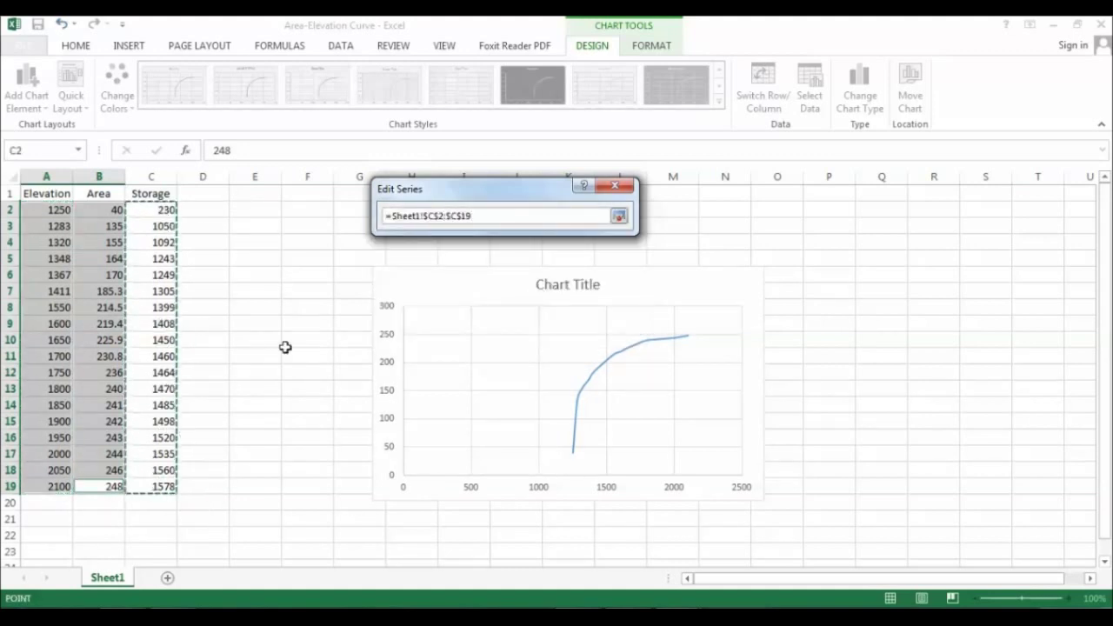
{"action": "left_click", "coordinate": [619, 216]}
{"action": "left_click", "coordinate": [532, 318]}
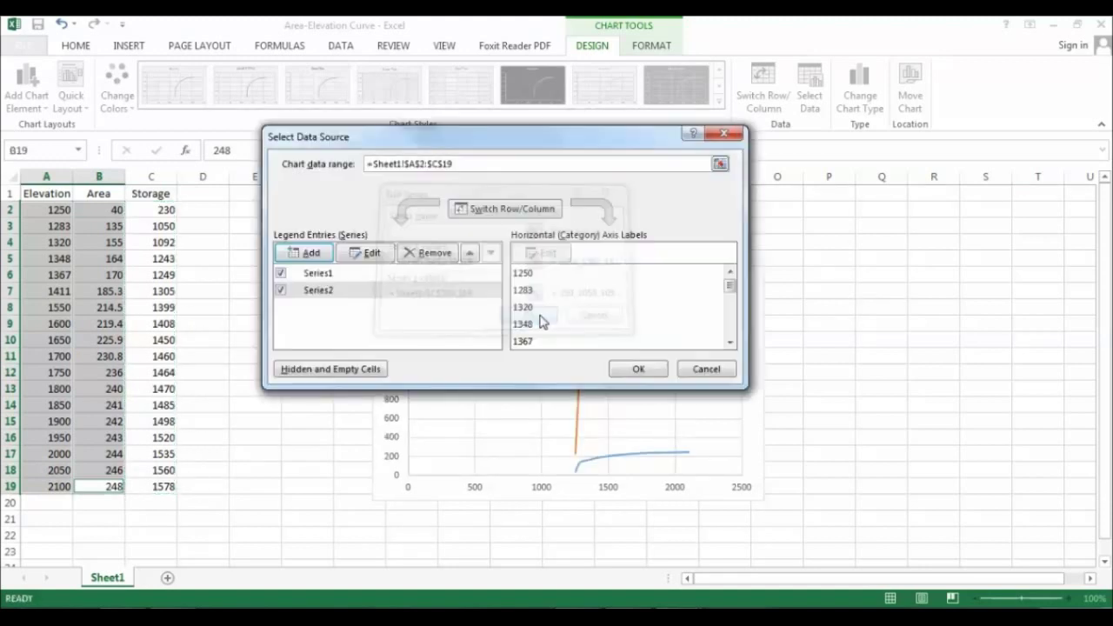
{"action": "left_click", "coordinate": [638, 369]}
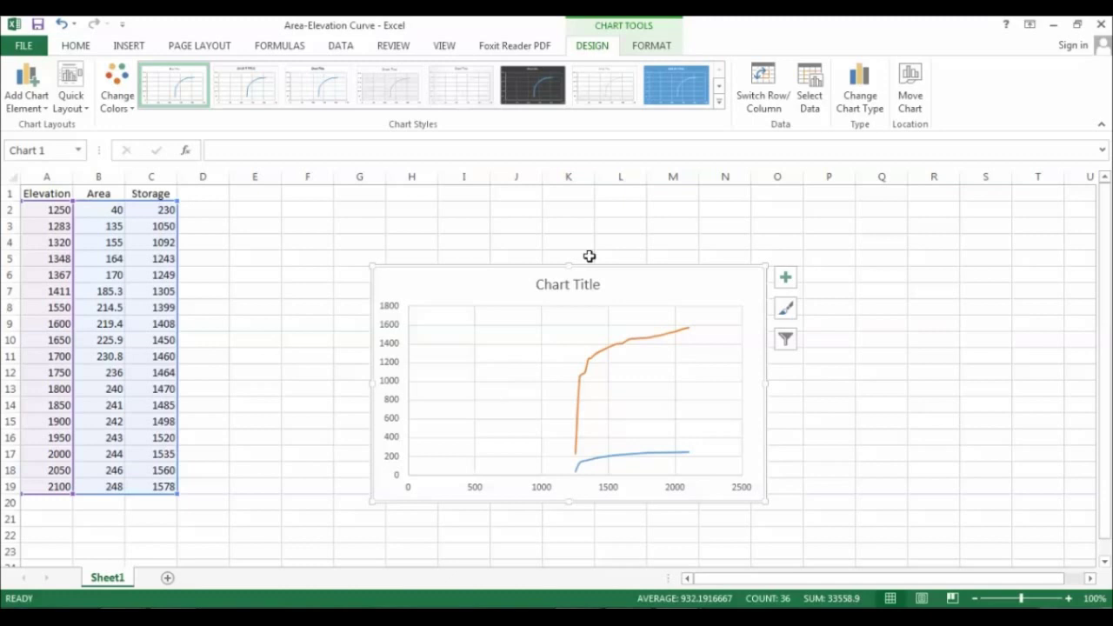
Try displaying the vertical axis values in reverse order and restore the normal order
{"action": "left_click", "coordinate": [391, 360]}
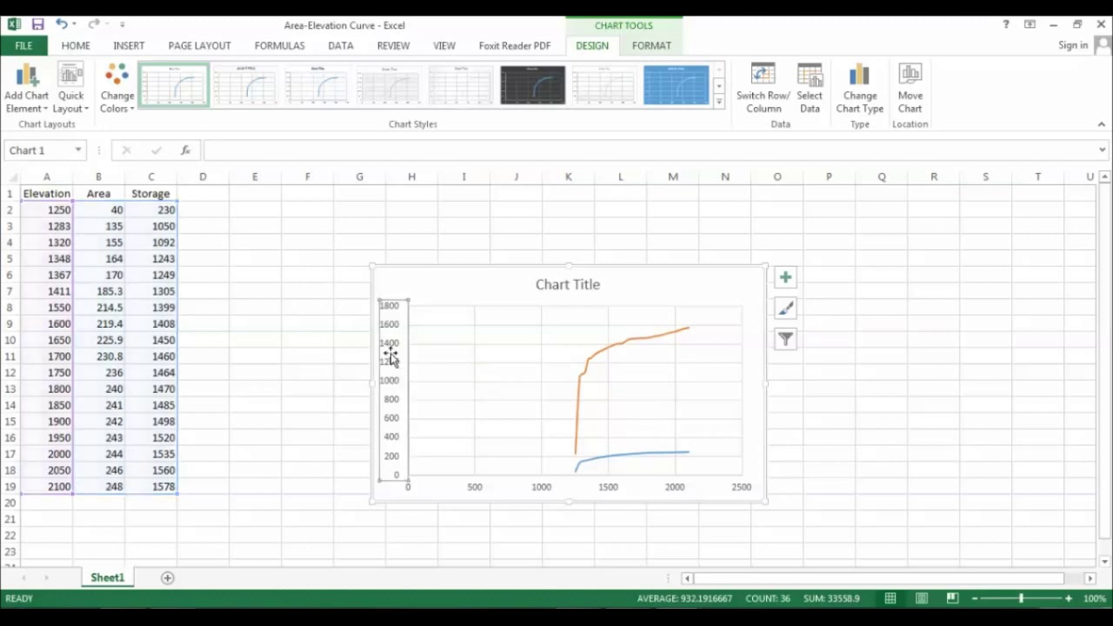
{"action": "right_click", "coordinate": [391, 357]}
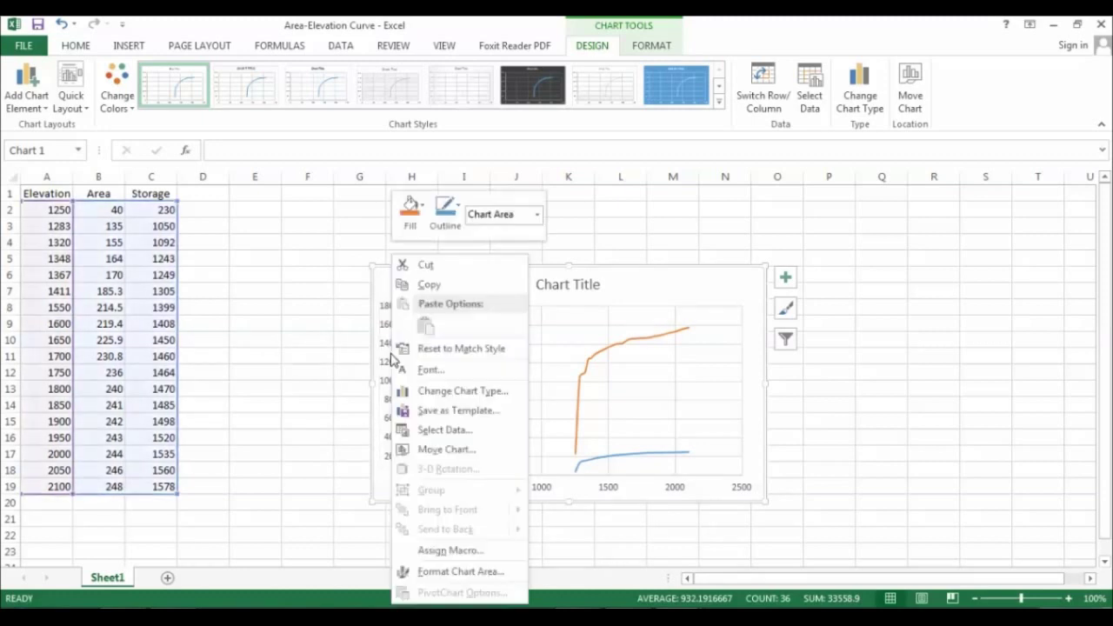
{"action": "right_click", "coordinate": [385, 361]}
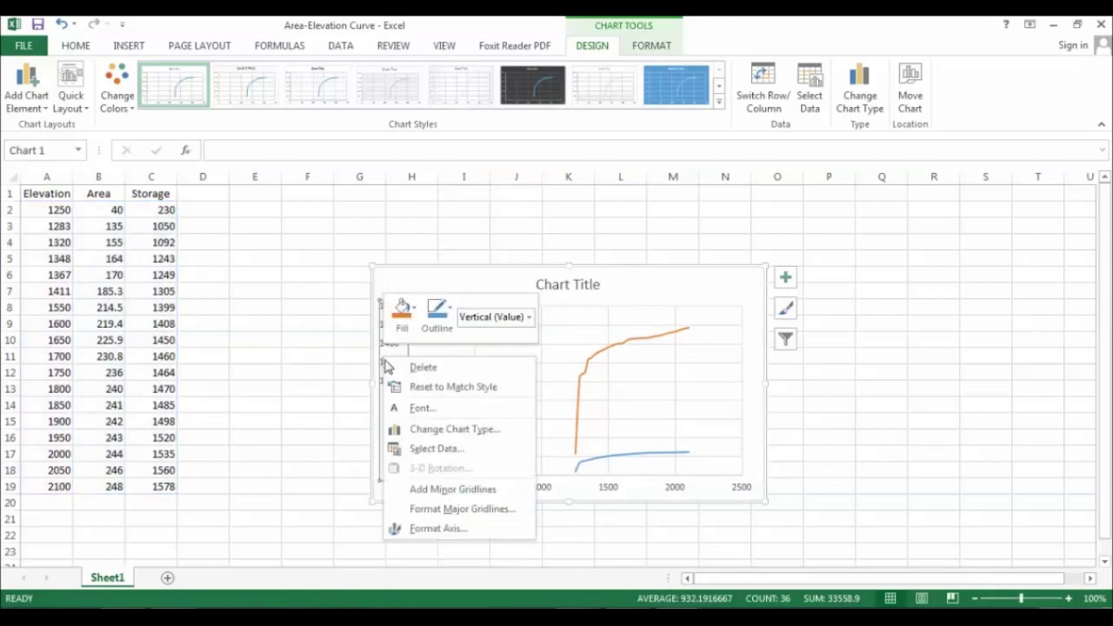
{"action": "left_click", "coordinate": [461, 531]}
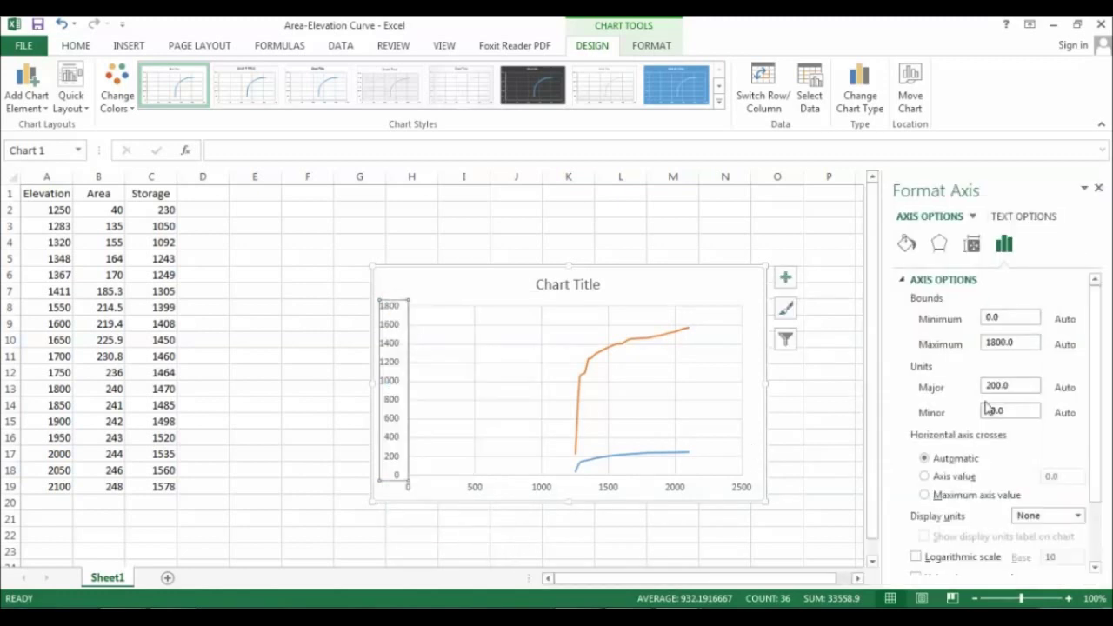
{"action": "left_click_drag", "start_coordinate": [1097, 325], "coordinate": [1102, 384]}
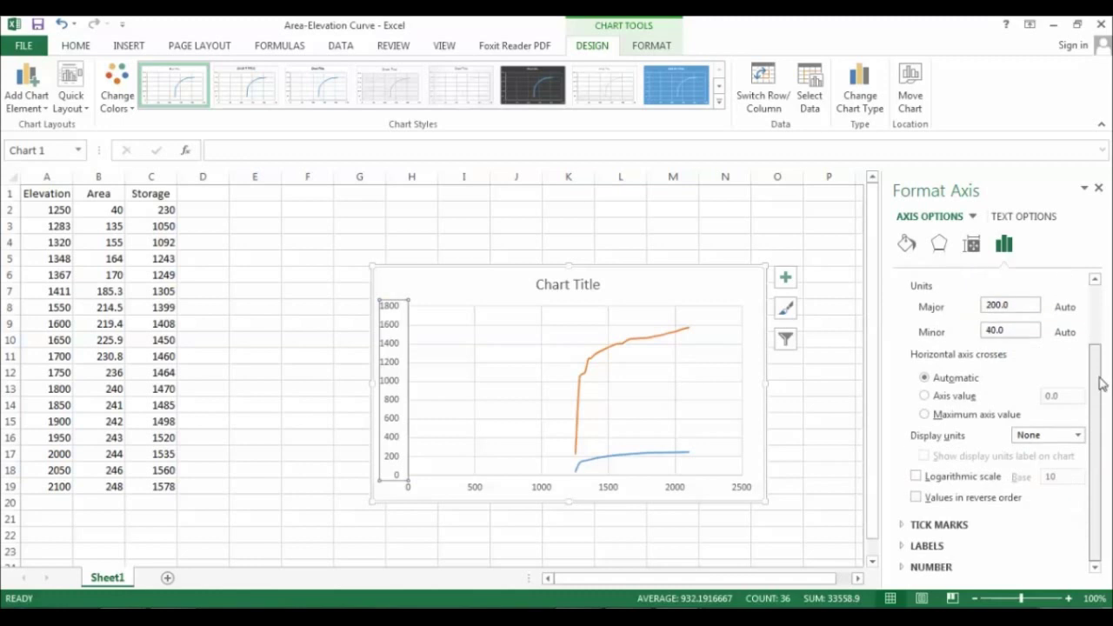
{"action": "left_click", "coordinate": [940, 498]}
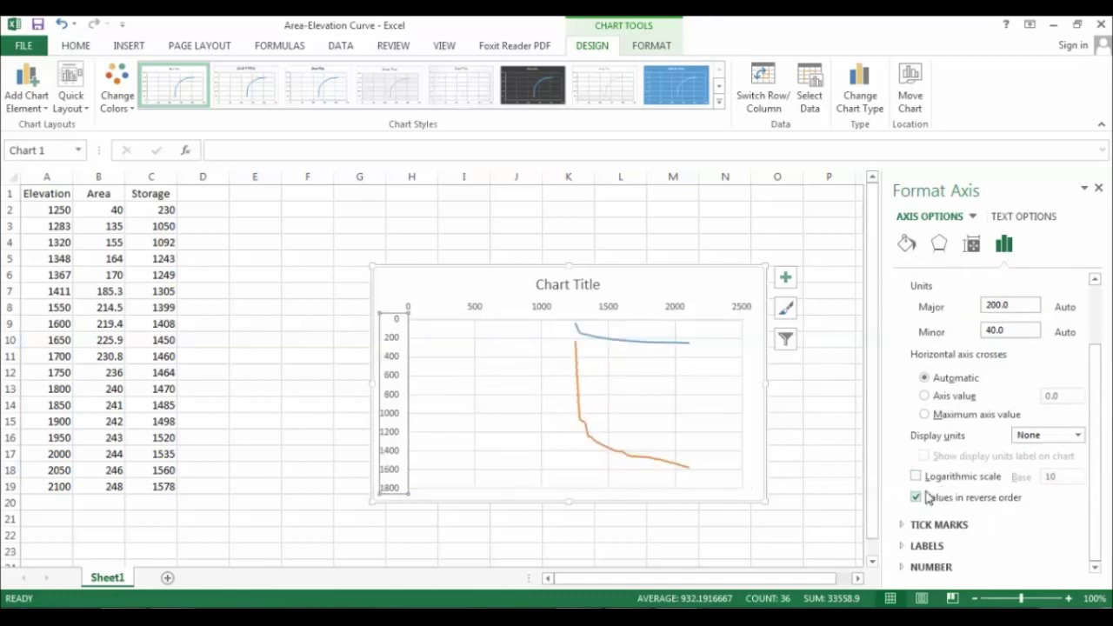
{"action": "left_click", "coordinate": [917, 498]}
{"action": "left_click_drag", "start_coordinate": [1098, 387], "coordinate": [1103, 329]}
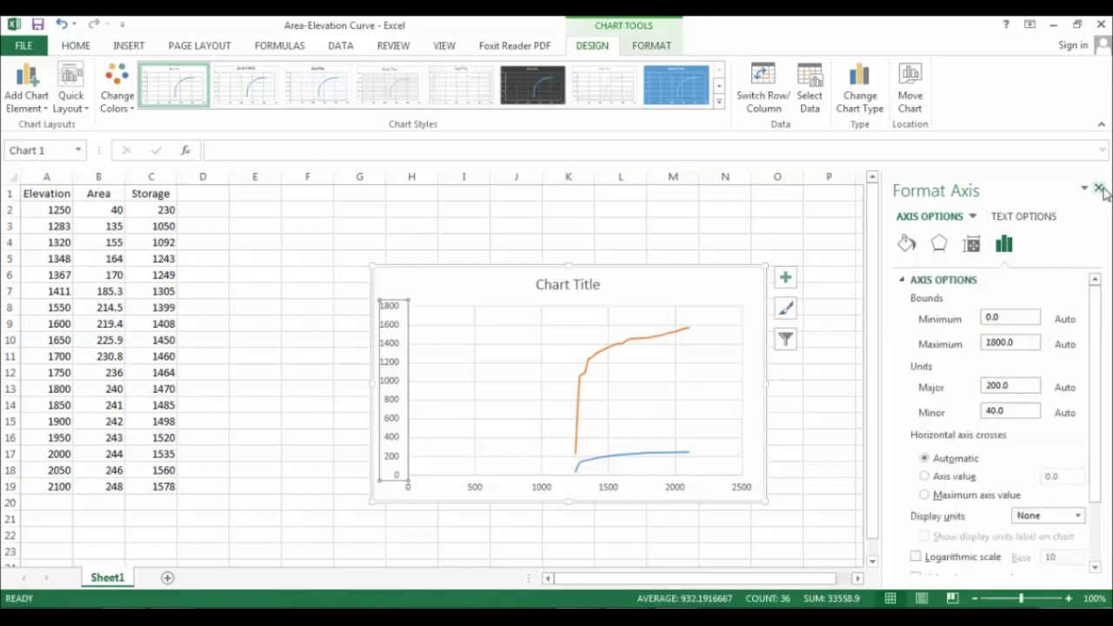
{"action": "left_click", "coordinate": [973, 217]}
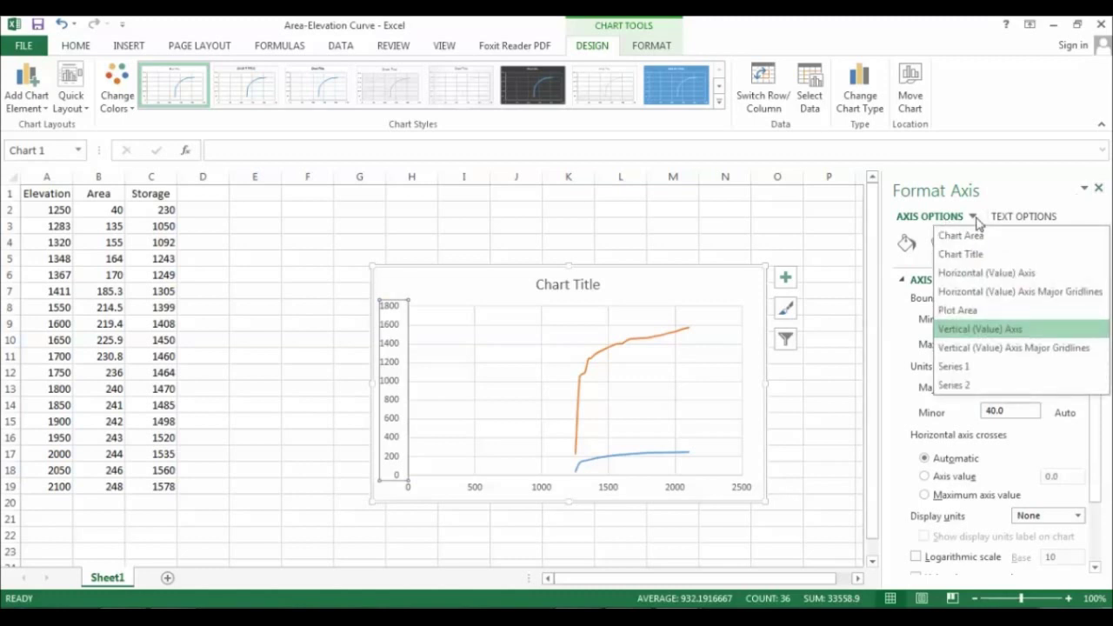
{"action": "left_click", "coordinate": [1100, 190]}
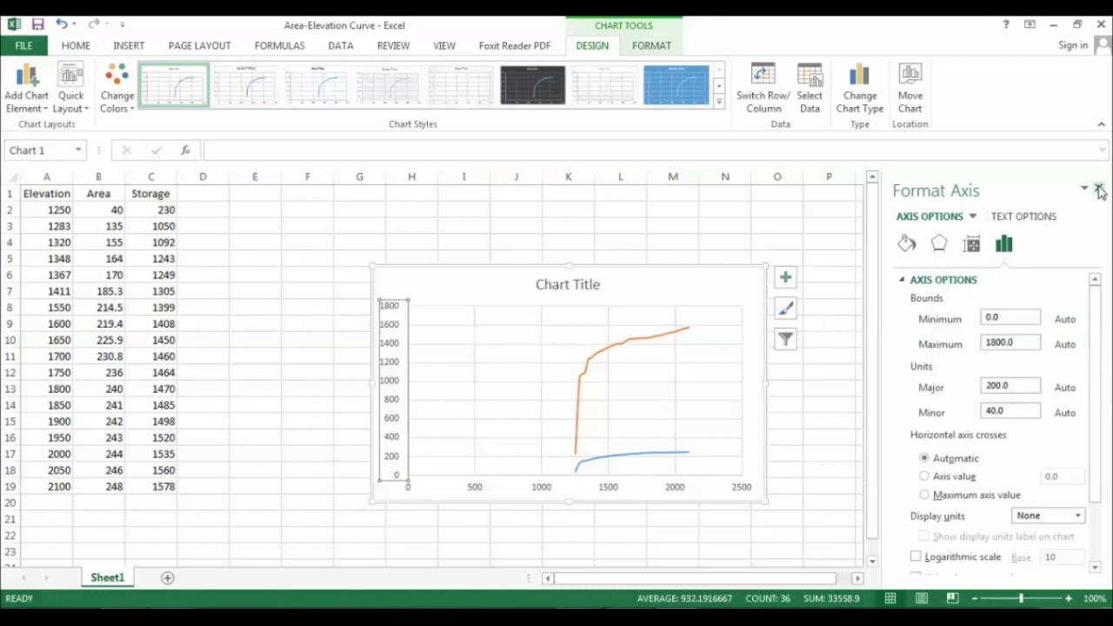
Plot the storage series on the secondary axis
{"action": "right_click", "coordinate": [400, 365]}
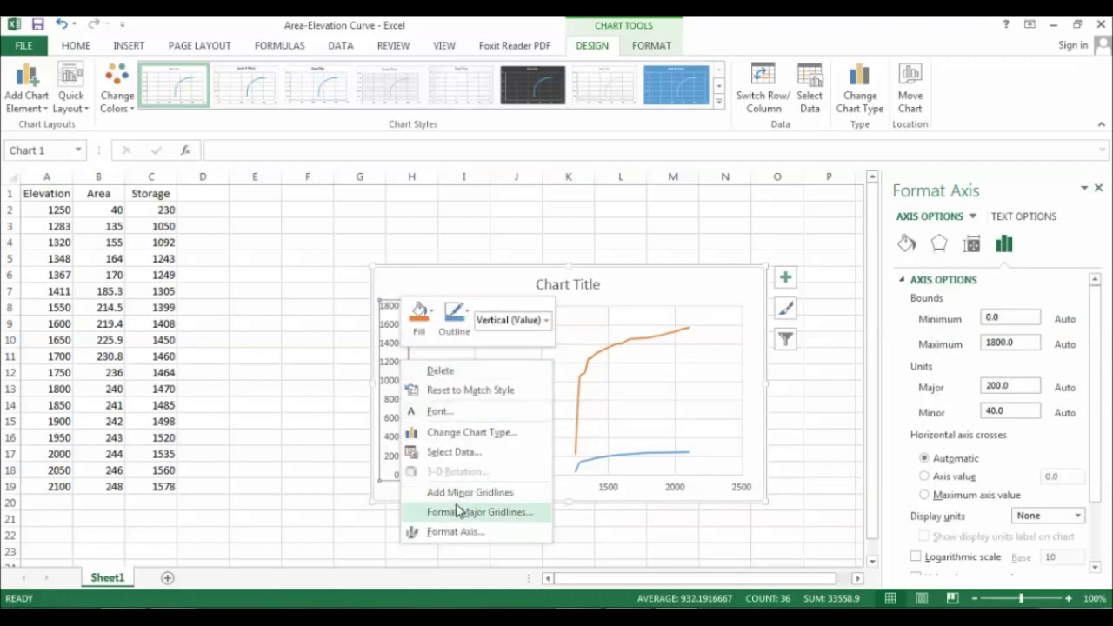
{"action": "left_click", "coordinate": [463, 533]}
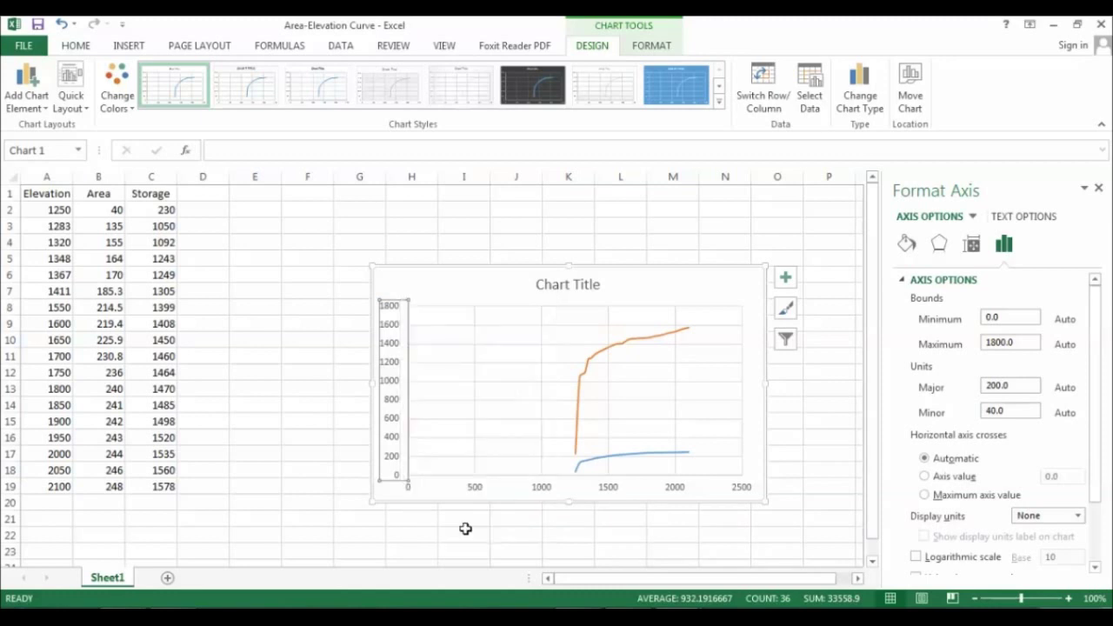
{"action": "left_click_drag", "start_coordinate": [1095, 300], "coordinate": [1099, 396]}
{"action": "left_click", "coordinate": [648, 348]}
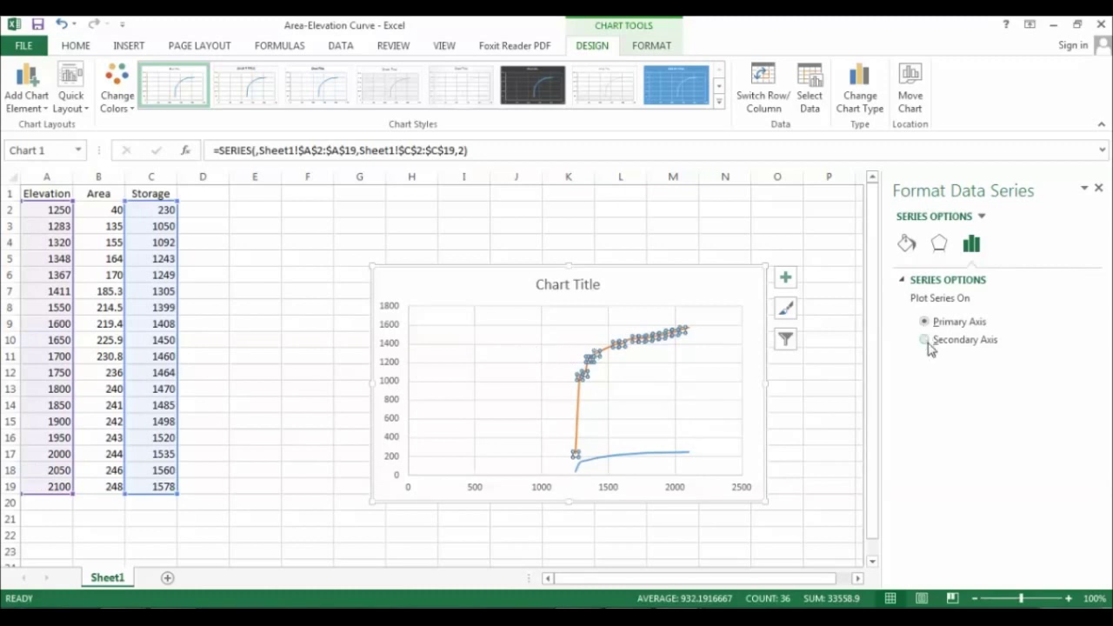
{"action": "left_click", "coordinate": [925, 341]}
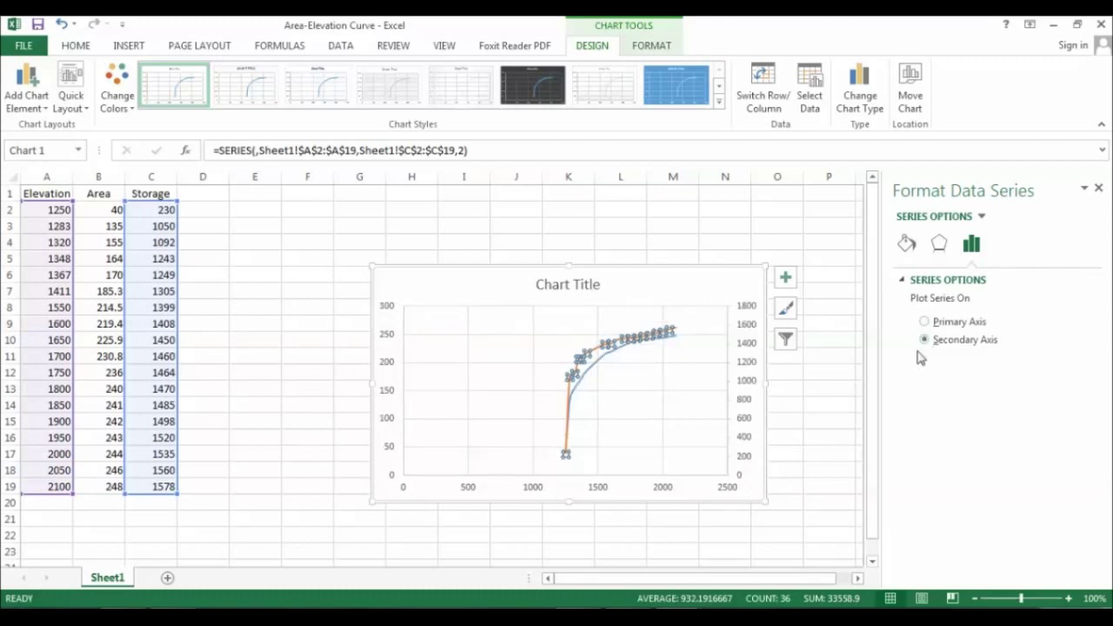
Display the values of the chart's primary vertical (area) axis in reverse order
{"action": "left_click", "coordinate": [388, 348]}
{"action": "right_click", "coordinate": [388, 344]}
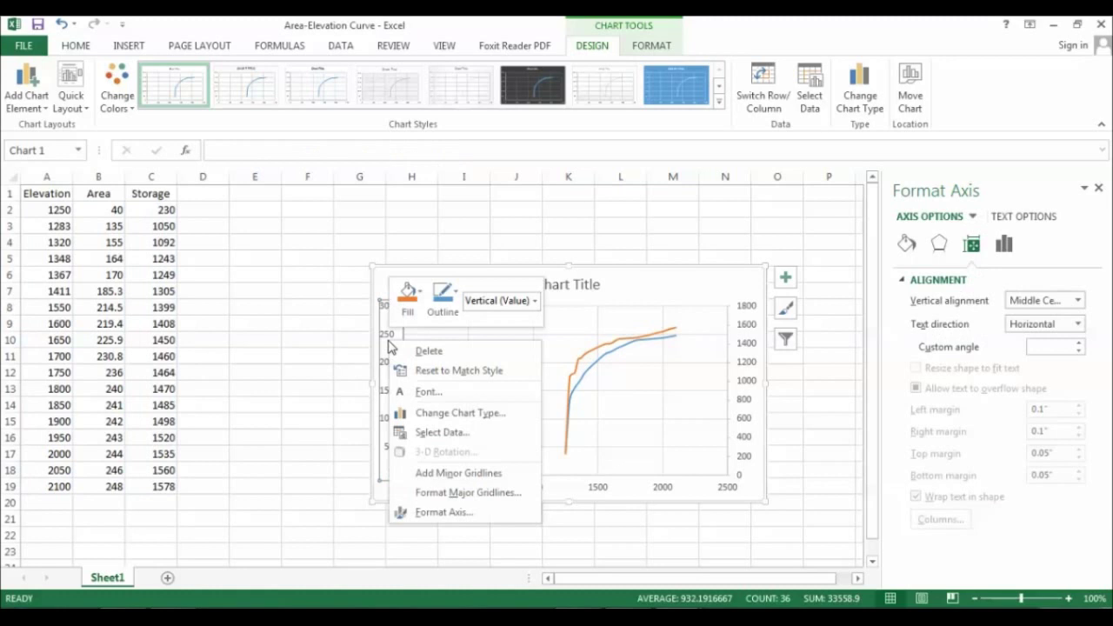
{"action": "left_click", "coordinate": [446, 513]}
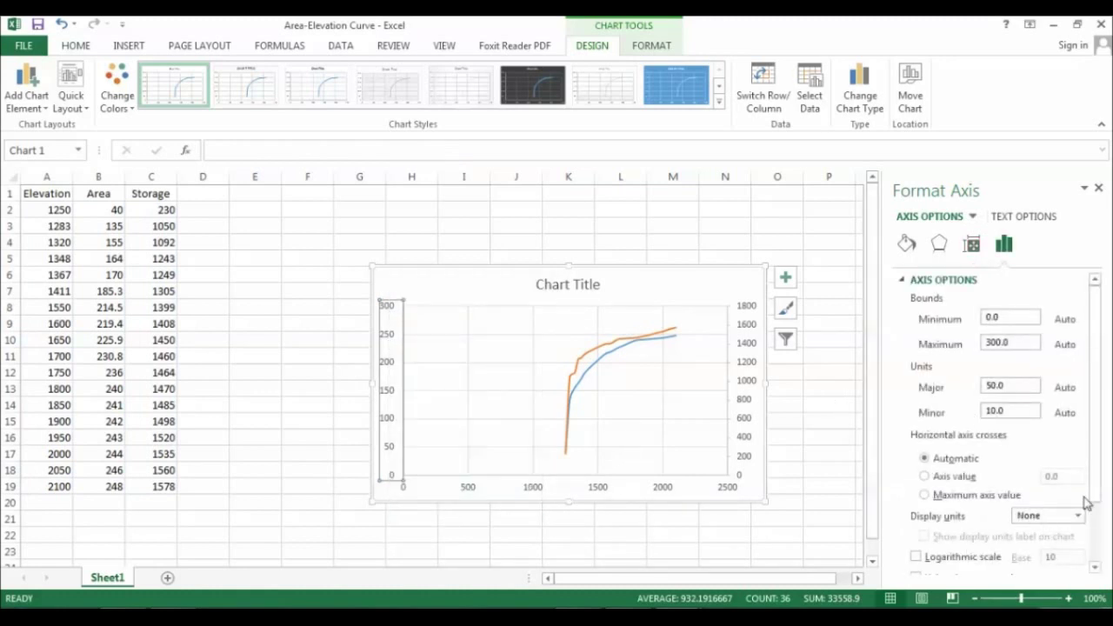
{"action": "scroll", "coordinate": [1087, 503], "scroll_direction": "down", "scroll_amount": 3}
{"action": "left_click", "coordinate": [997, 500]}
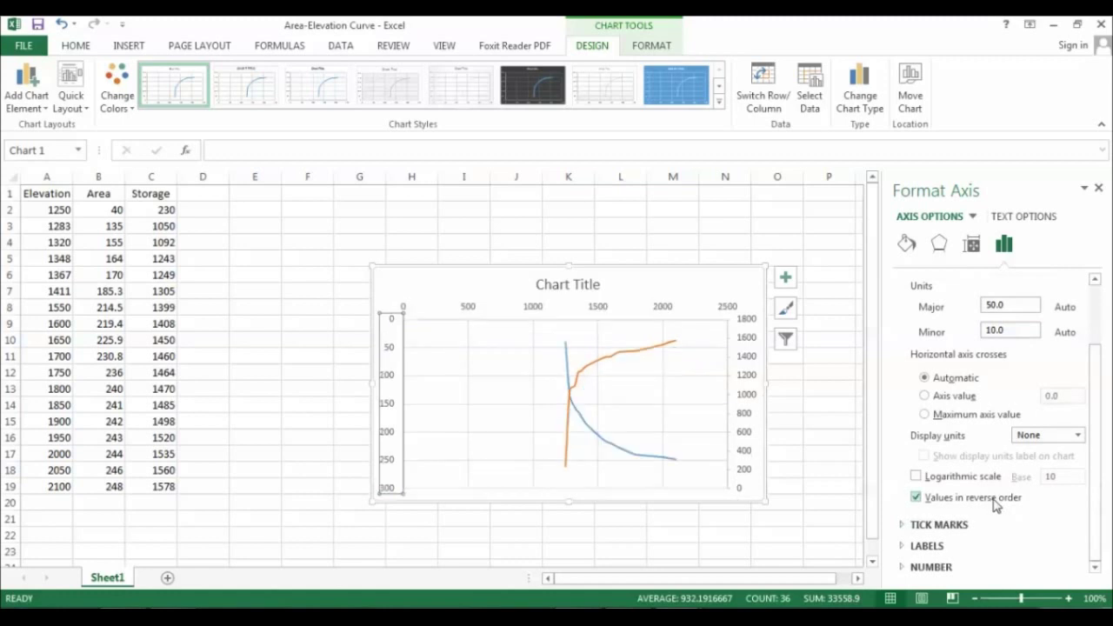
Set the minimum bound of the chart's horizontal elevation axis to 1000
{"action": "left_click", "coordinate": [533, 312]}
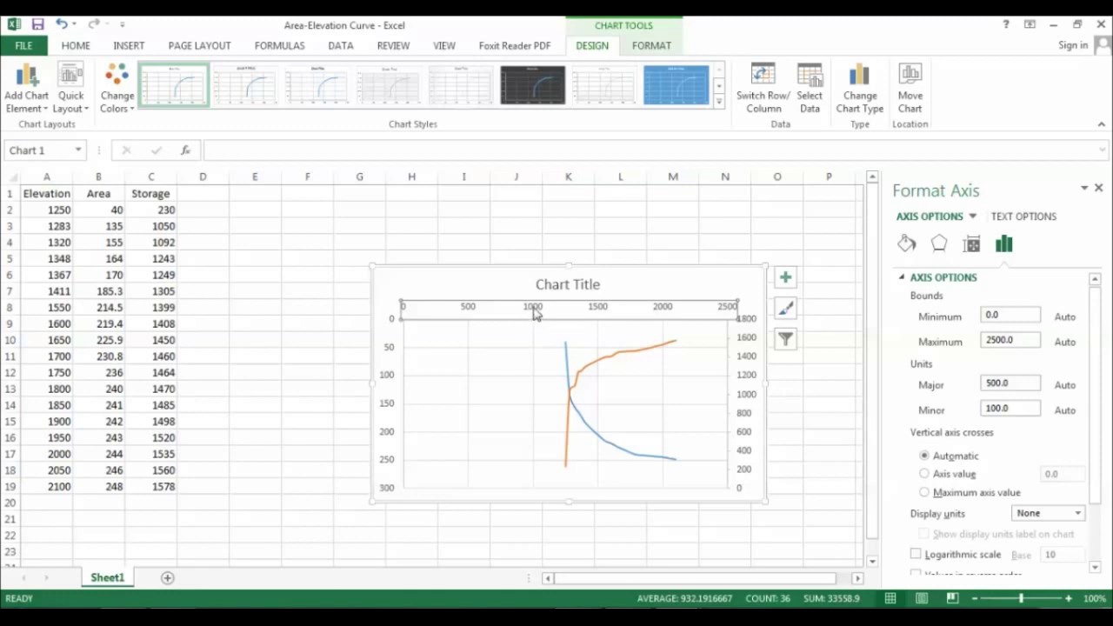
{"action": "left_click_drag", "start_coordinate": [1025, 316], "coordinate": [976, 321]}
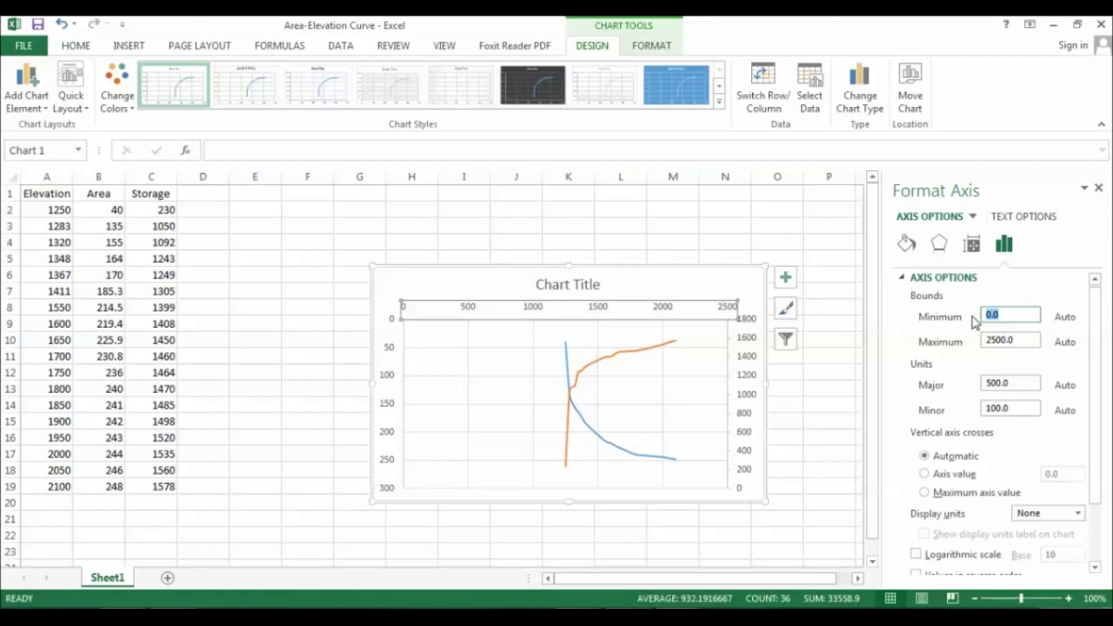
{"action": "type", "text": "1000"}
{"action": "left_click", "coordinate": [996, 340]}
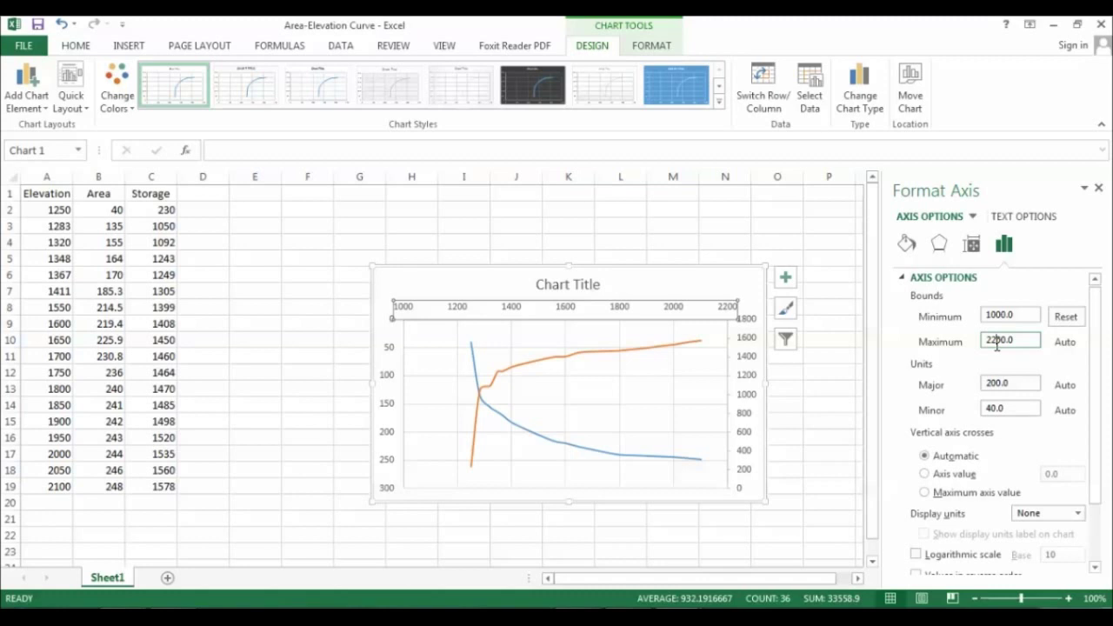
Apply the quick chart layout with axis titles, a legend and dense gridlines but no chart title, and delete the legend
{"action": "left_click", "coordinate": [746, 290]}
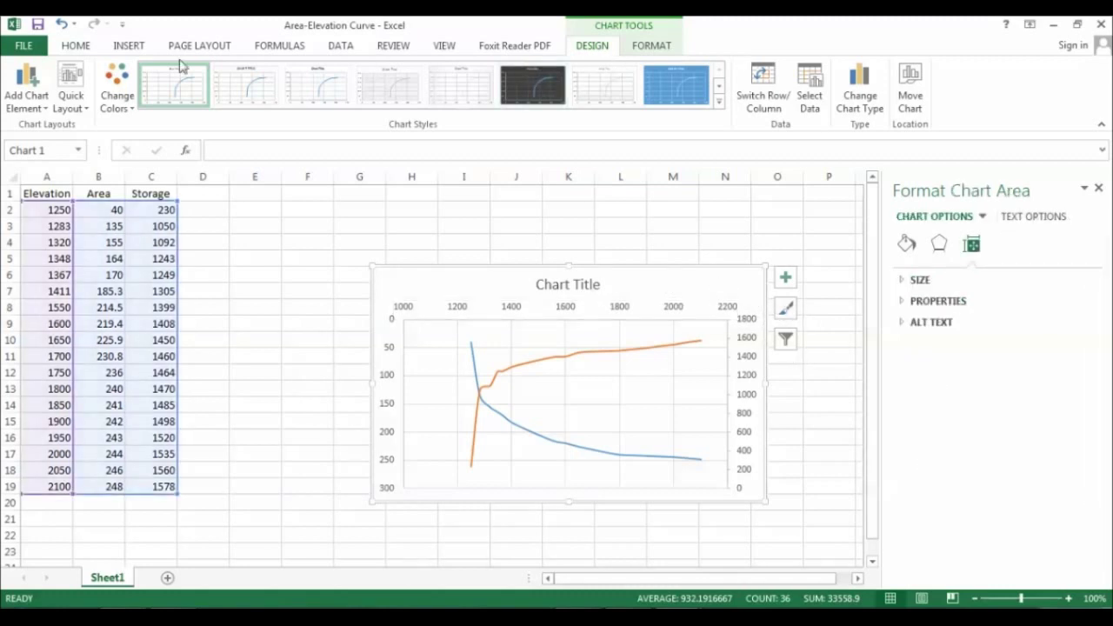
{"action": "left_click", "coordinate": [83, 116]}
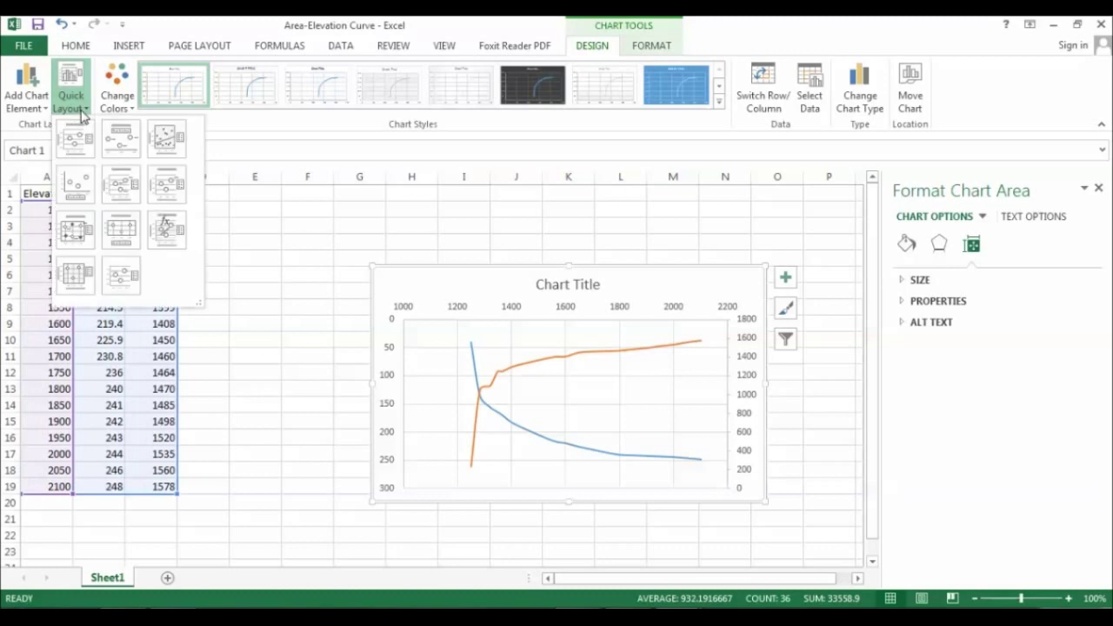
{"action": "left_click", "coordinate": [79, 277]}
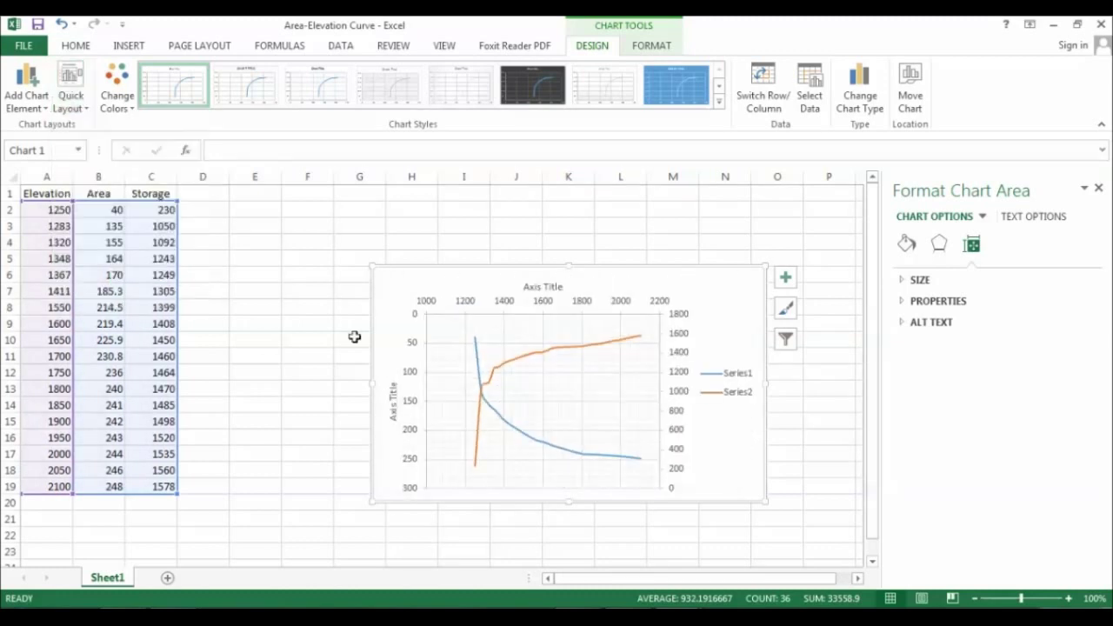
{"action": "left_click", "coordinate": [735, 392]}
{"action": "key", "text": "Delete"}
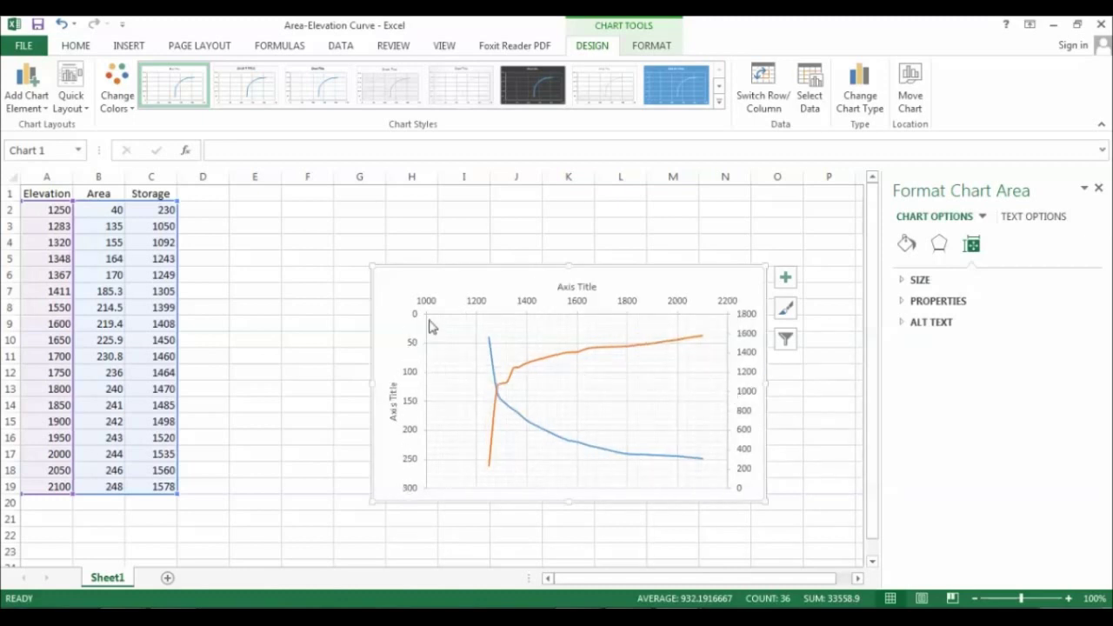
Examine the source ranges of the area and storage curves in the chart, one after the other
{"action": "left_click", "coordinate": [529, 425]}
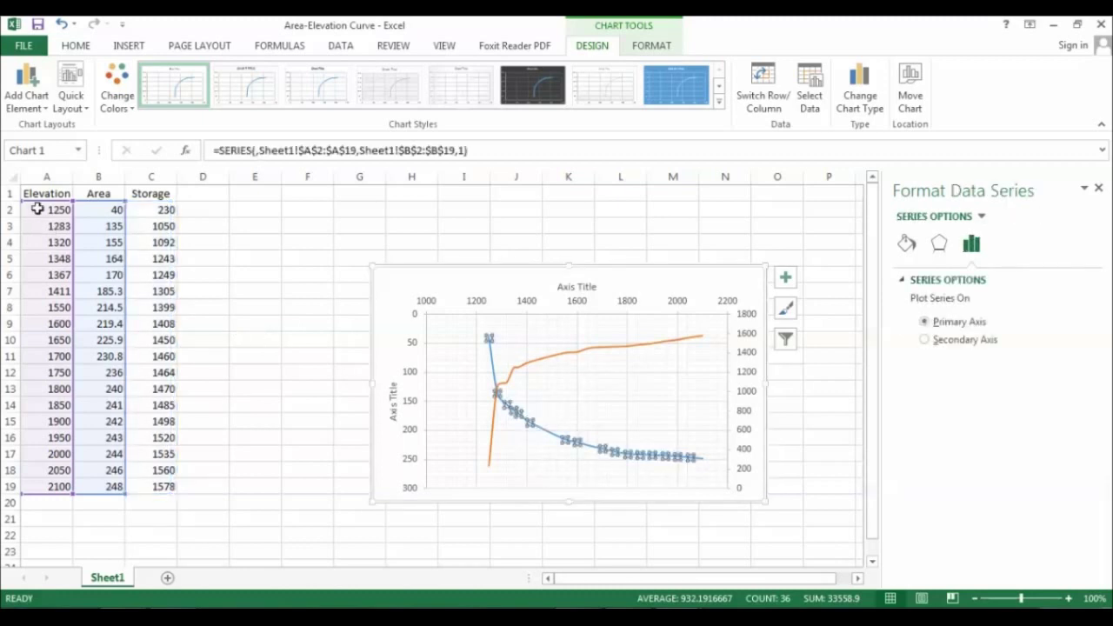
{"action": "left_click", "coordinate": [567, 362]}
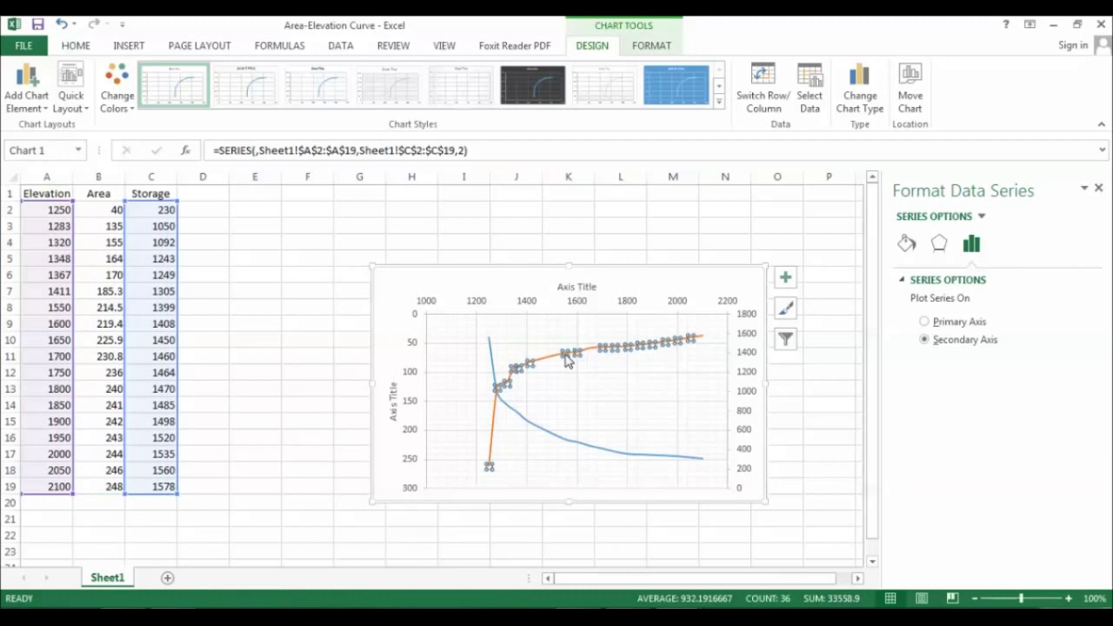
{"action": "left_click", "coordinate": [589, 229]}
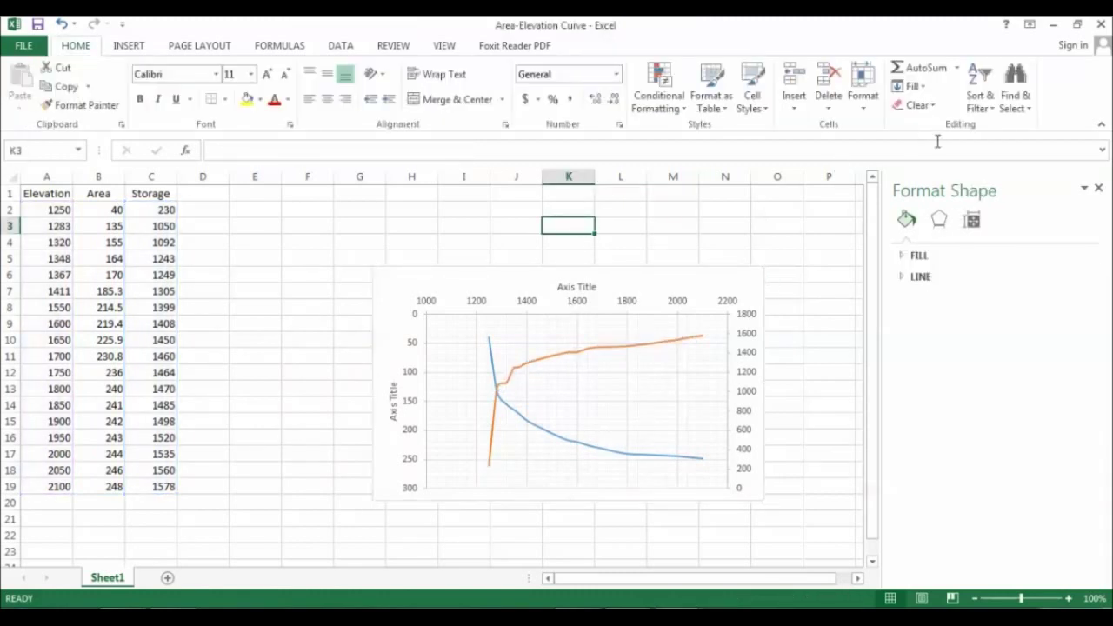
Close the Area-Elevation Curve workbook without saving the changes
{"action": "left_click", "coordinate": [1100, 25]}
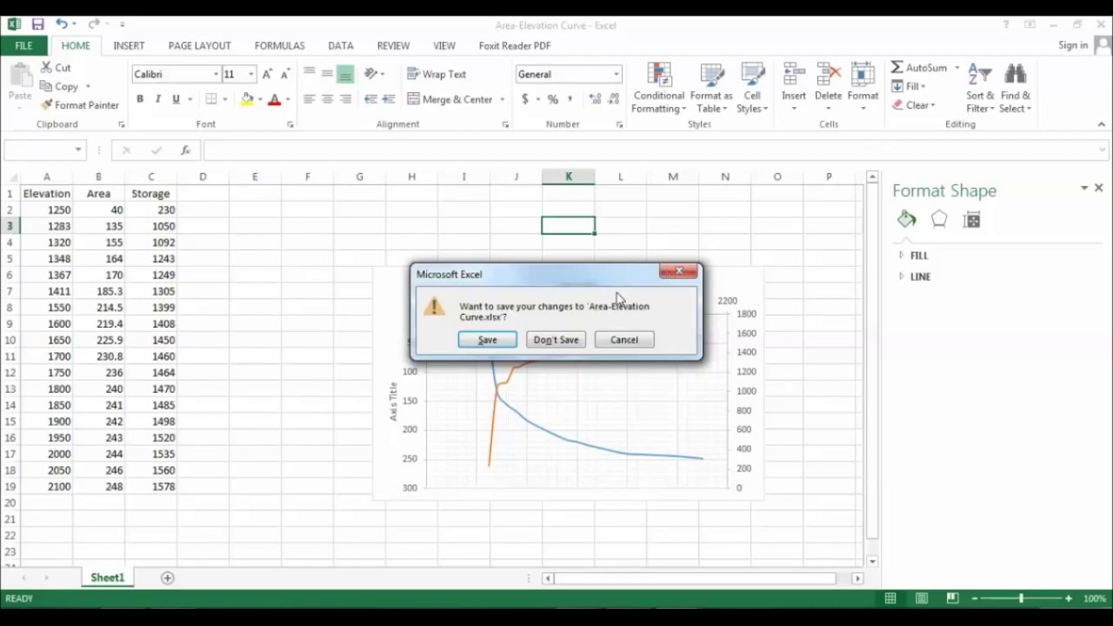
{"action": "left_click", "coordinate": [561, 340]}
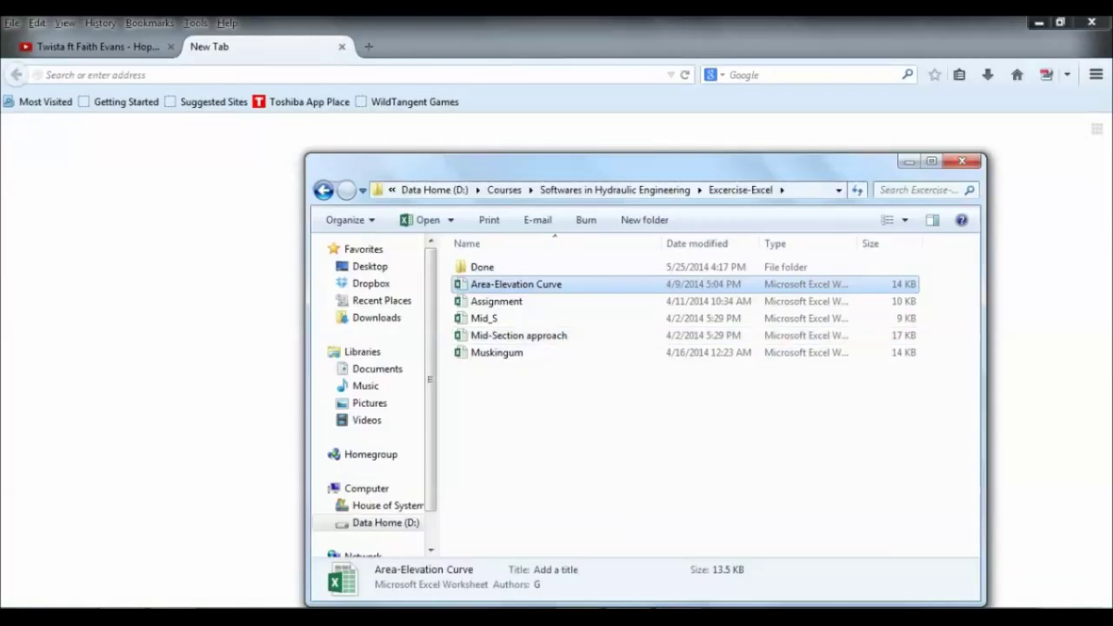